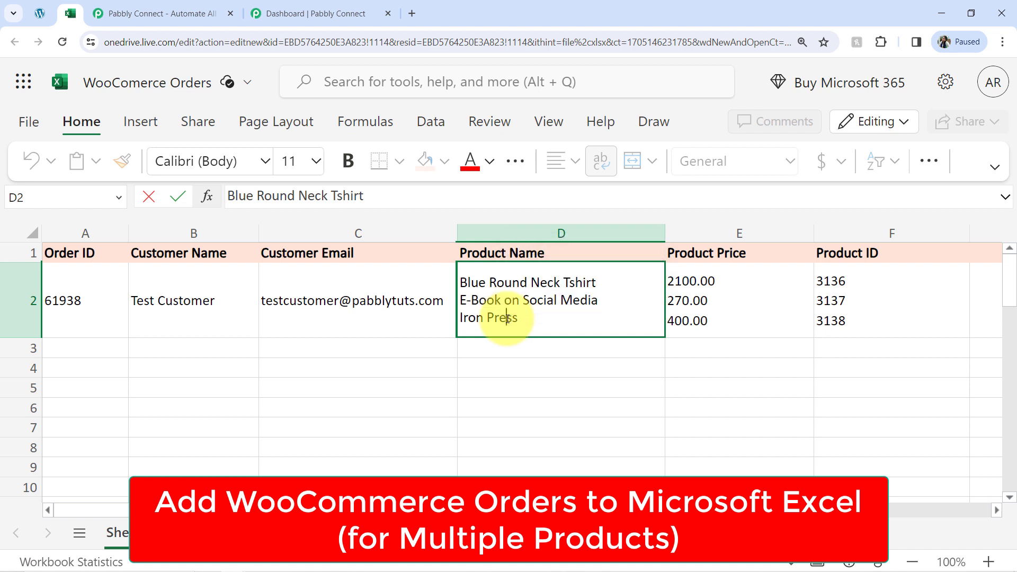
# Step: Examine the product names and prices of the multi-product order in the Excel sheet, and view the WooCommerce store admin page
pyautogui.click(682, 280)
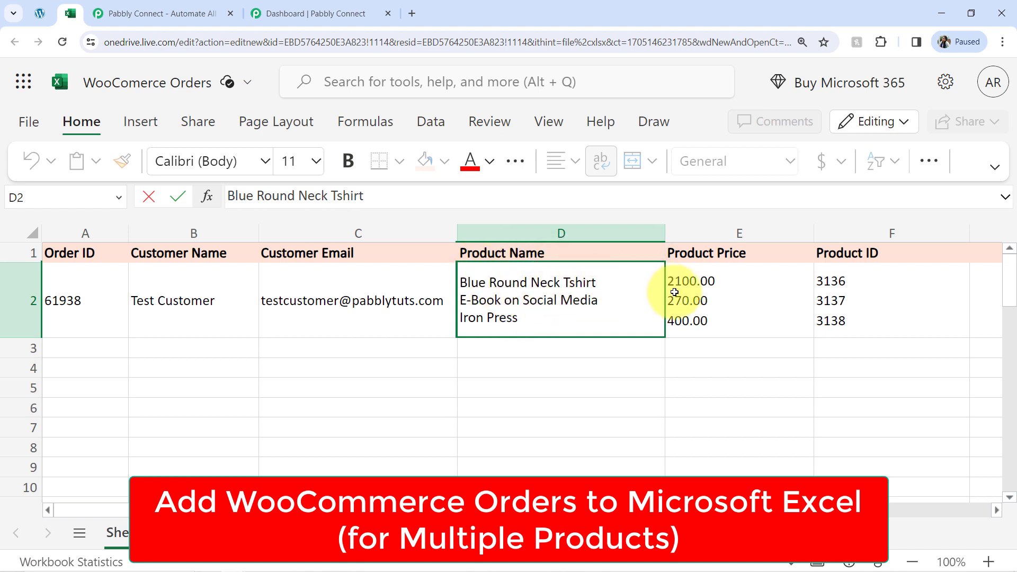
pyautogui.doubleClick(680, 282)
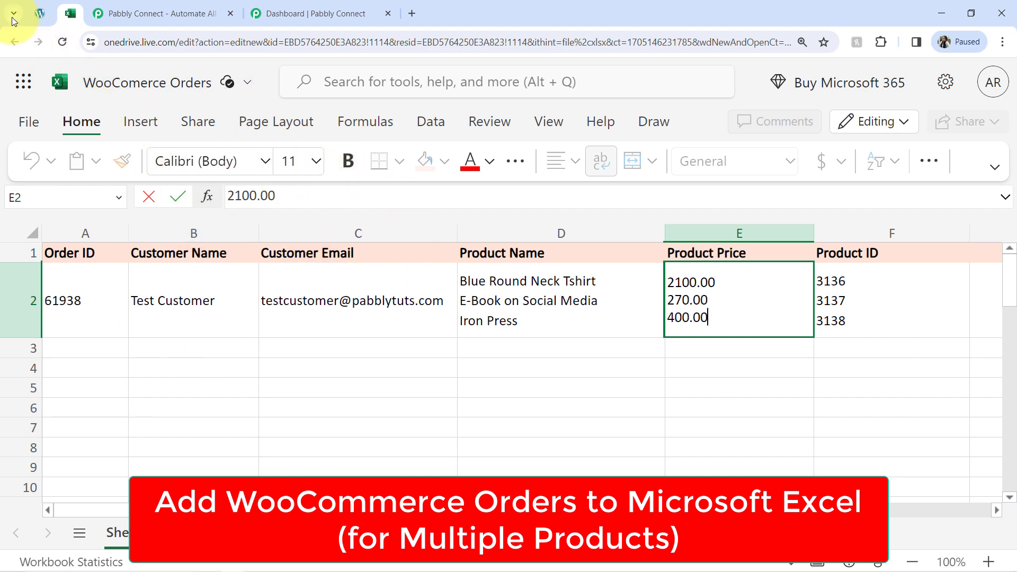
pyautogui.click(40, 14)
pyautogui.click(68, 15)
pyautogui.click(40, 13)
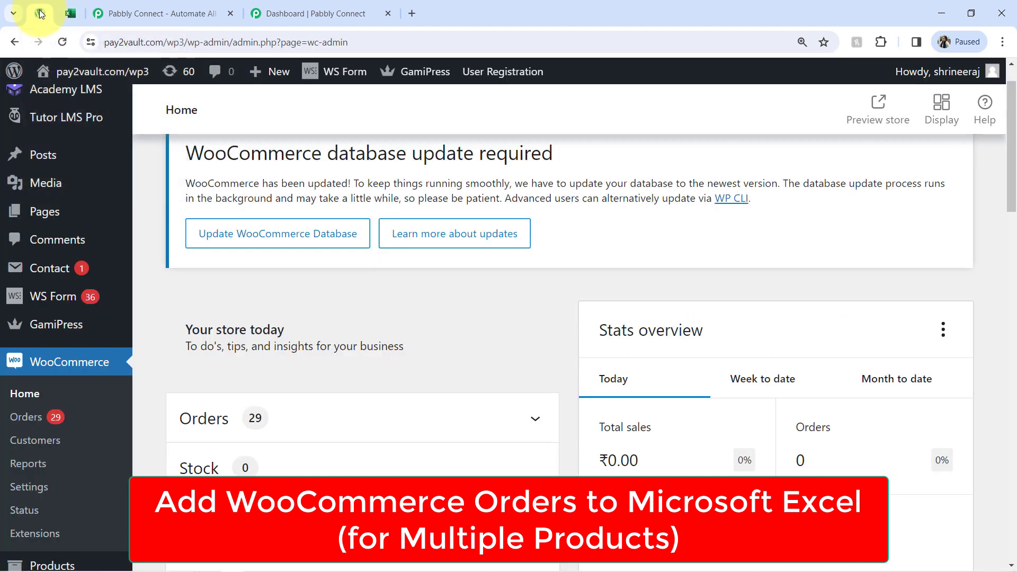
pyautogui.click(61, 14)
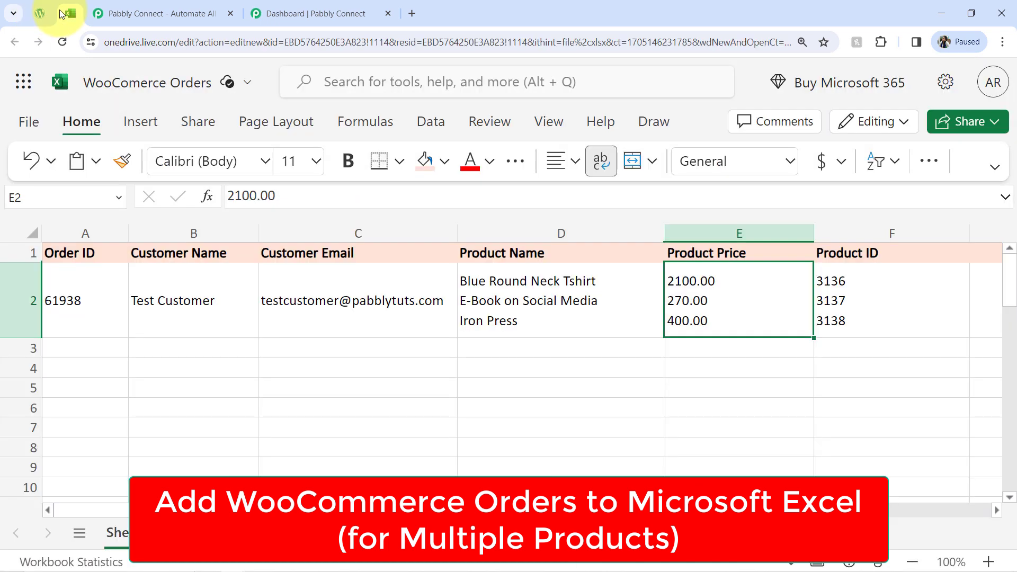
# Step: View the Pabbly Connect landing page and its headline, with a brief look at the Pabbly Connect dashboard
pyautogui.click(120, 10)
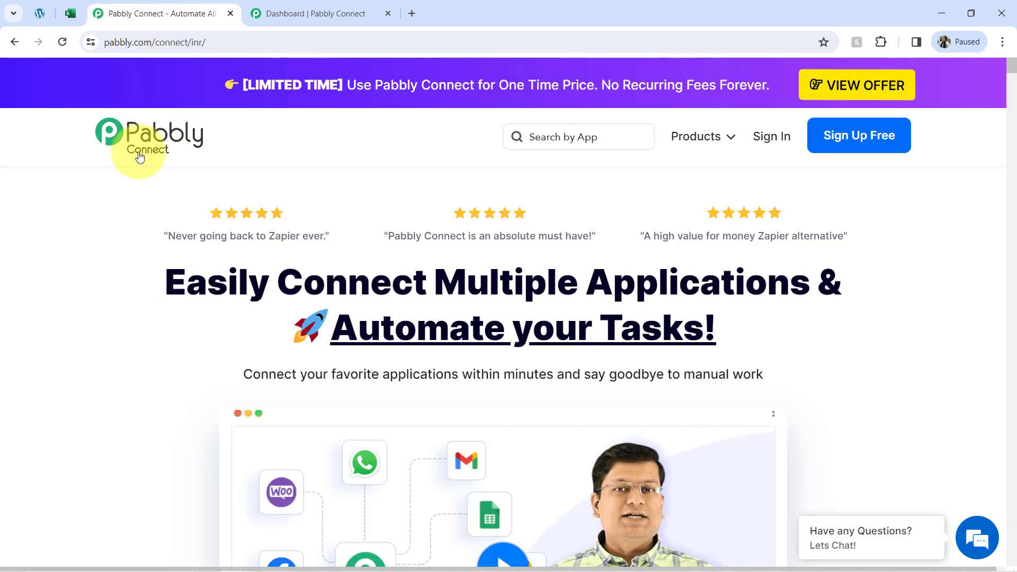
pyautogui.moveTo(129, 42); pyautogui.dragTo(215, 47)
pyautogui.moveTo(227, 293); pyautogui.dragTo(755, 389)
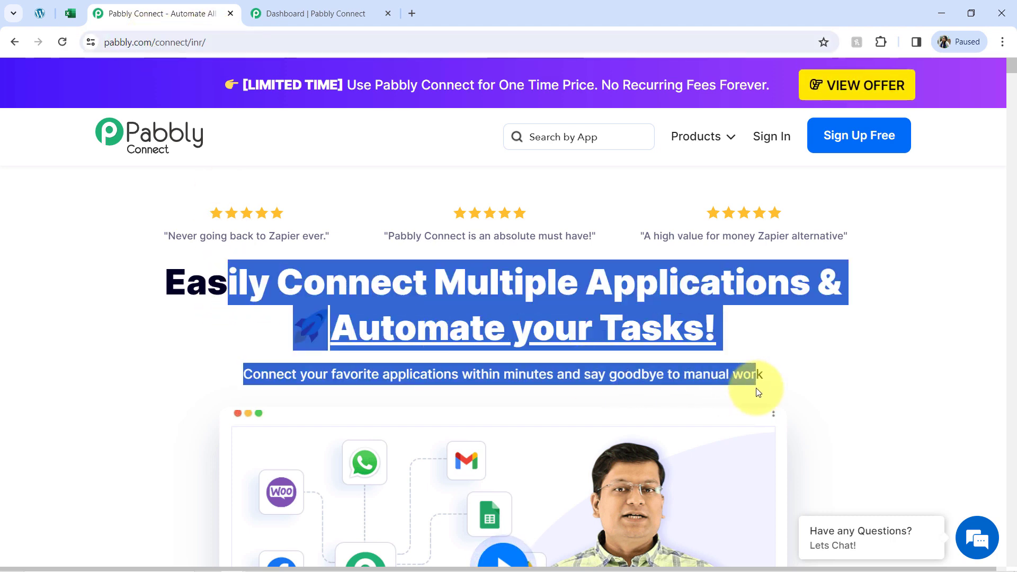
pyautogui.click(278, 11)
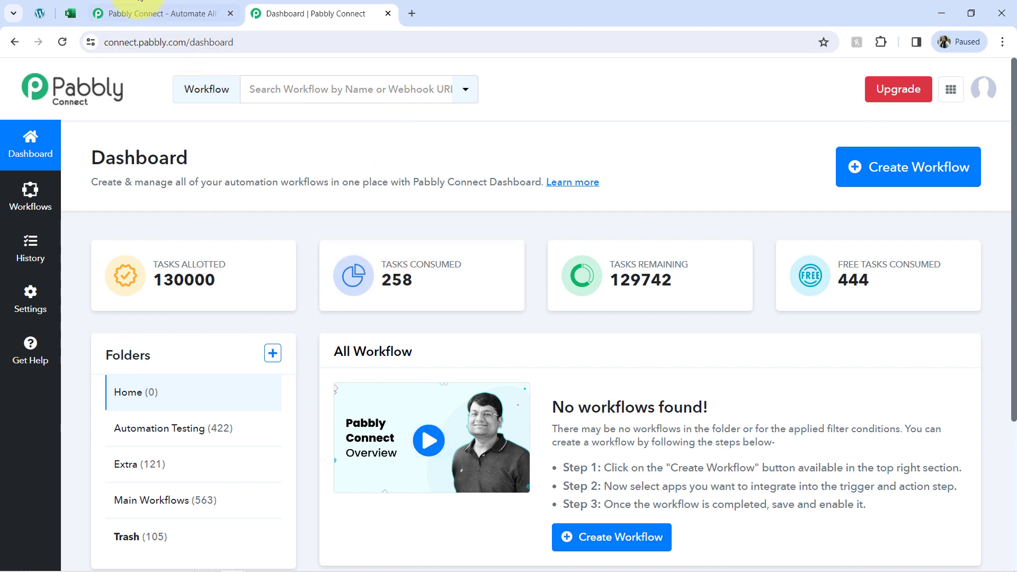
pyautogui.click(144, 12)
pyautogui.click(434, 329)
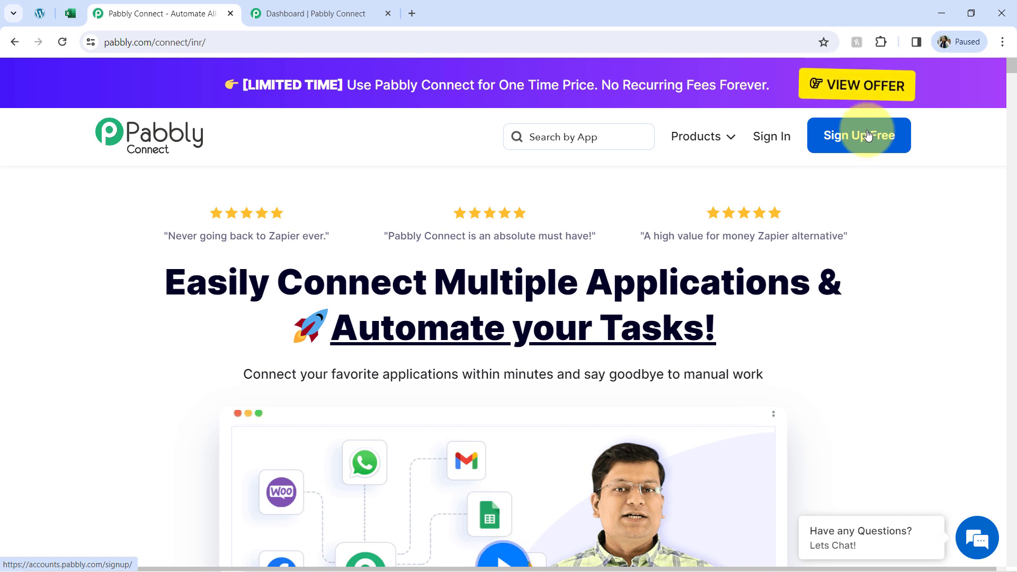
# Step: From the Pabbly Connect dashboard, create a workflow named "Add WooCommerce Order in Microsoft Excel for Multiple Product" in the Main Workflows folder
pyautogui.click(325, 4)
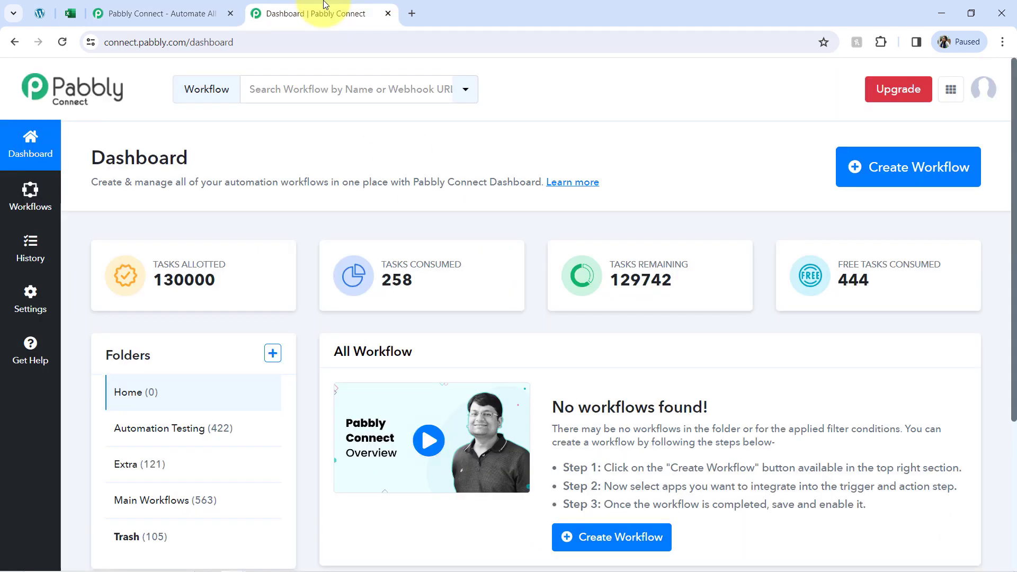
pyautogui.doubleClick(93, 161)
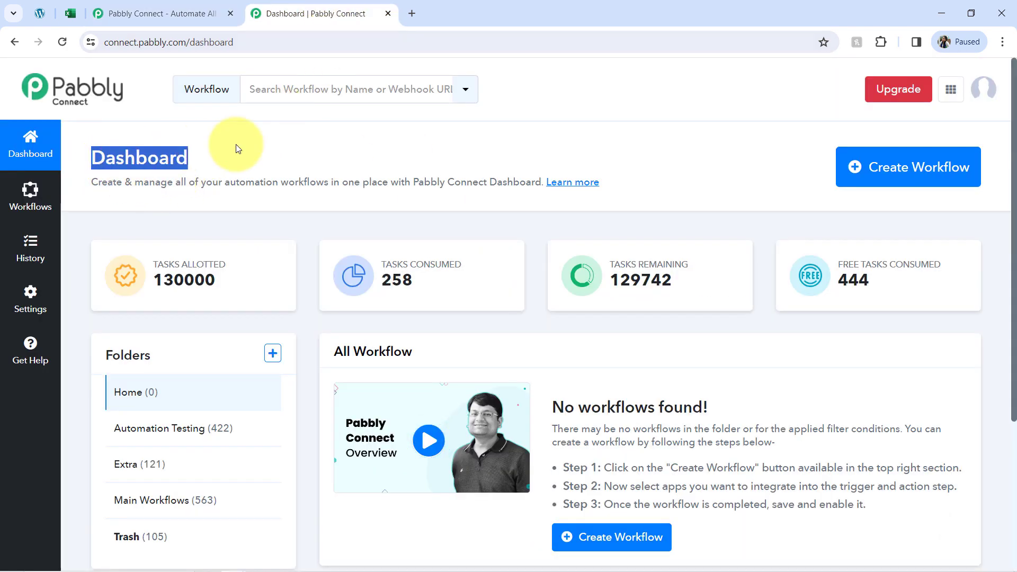
pyautogui.click(912, 181)
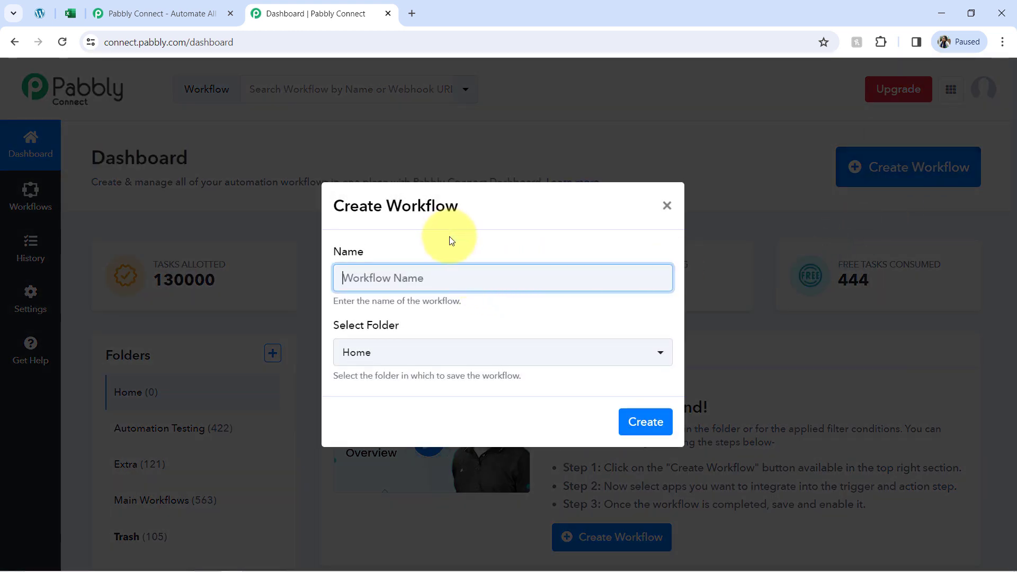
pyautogui.write('Add WooCommerce Order in Microsoft Excel for Multiple Product')
pyautogui.moveTo(414, 276); pyautogui.dragTo(340, 283)
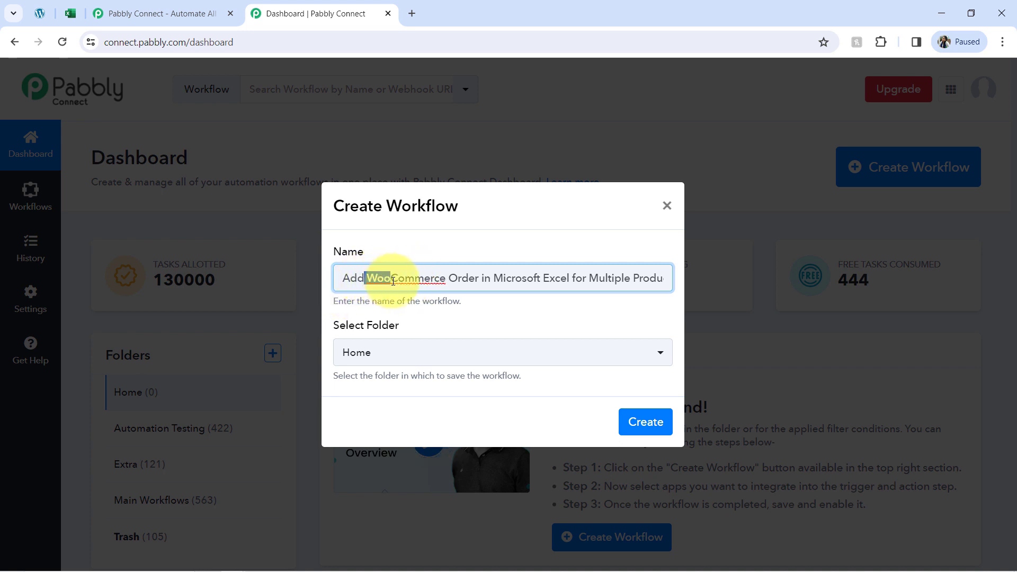
pyautogui.moveTo(419, 283); pyautogui.dragTo(674, 272)
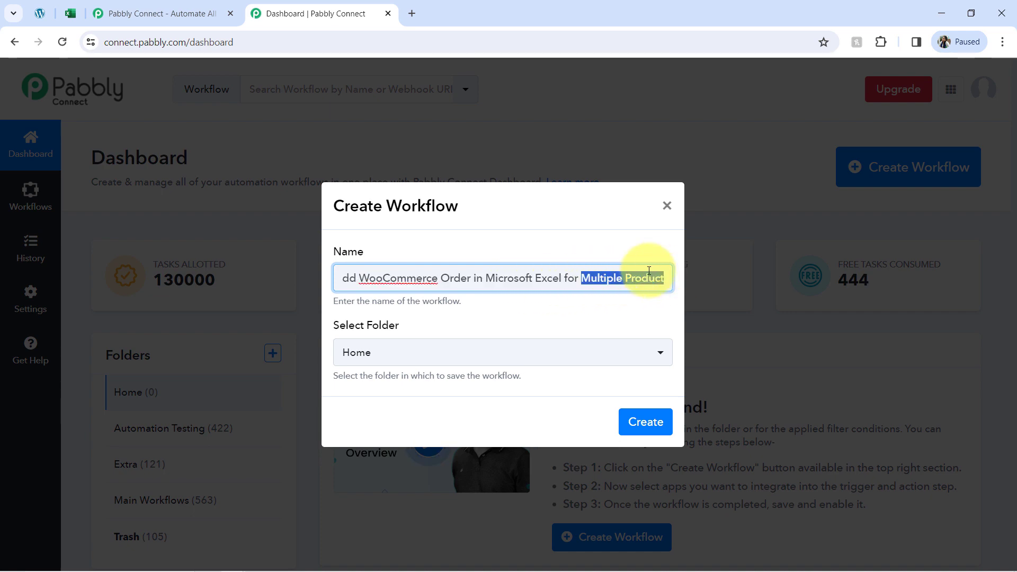
pyautogui.click(649, 271)
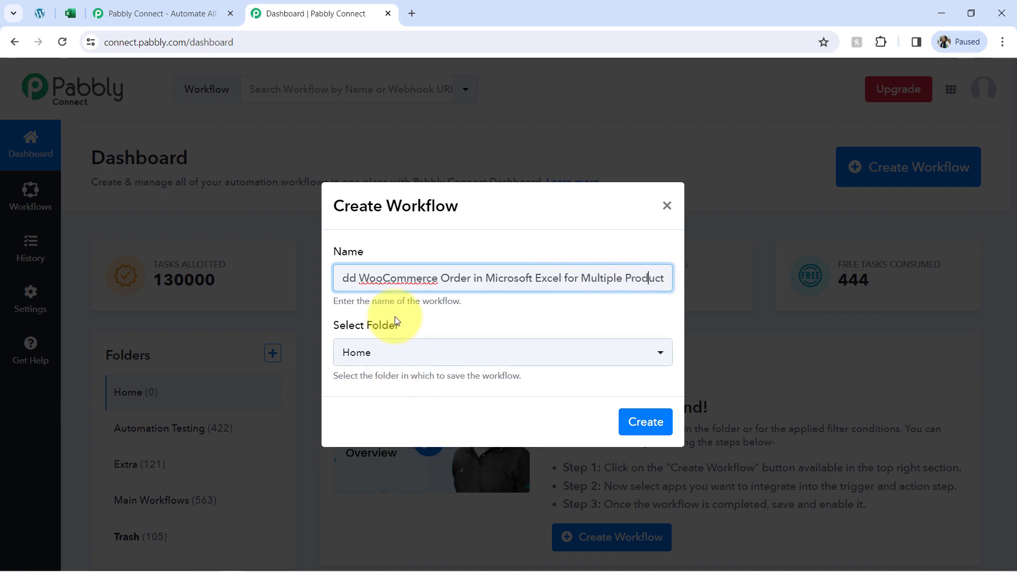
pyautogui.click(384, 345)
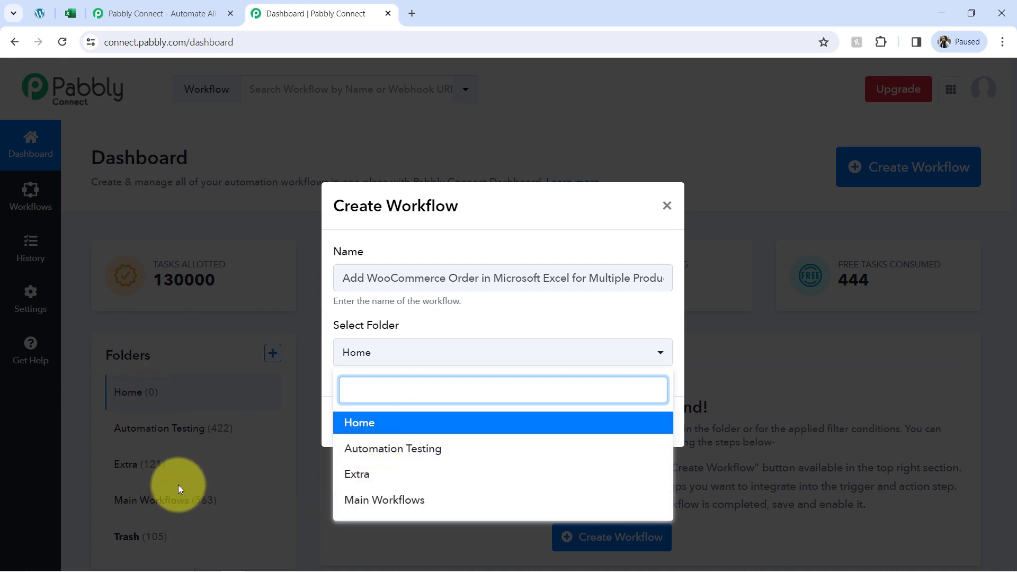
pyautogui.click(391, 500)
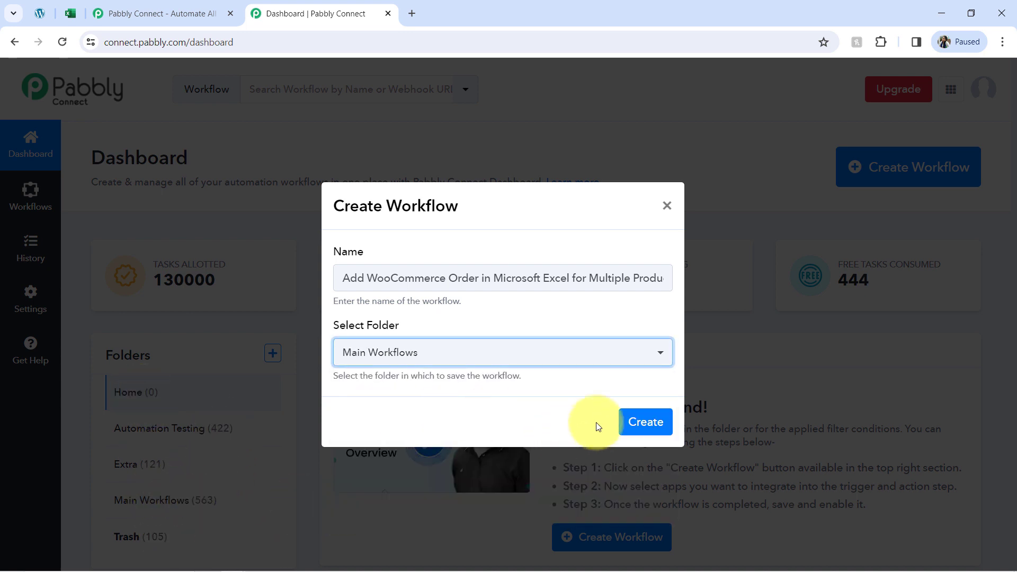
pyautogui.click(646, 423)
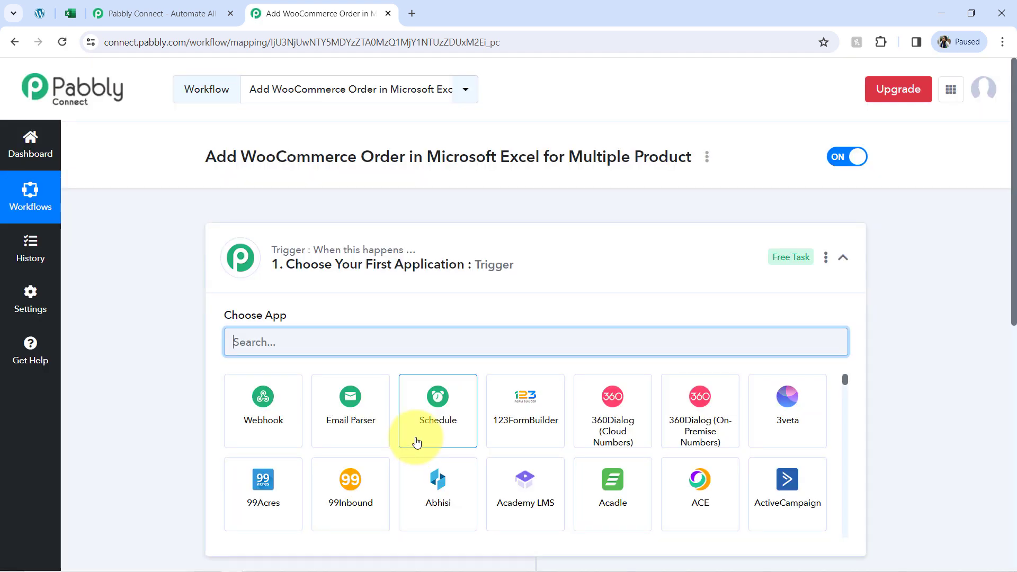
pyautogui.click(327, 274)
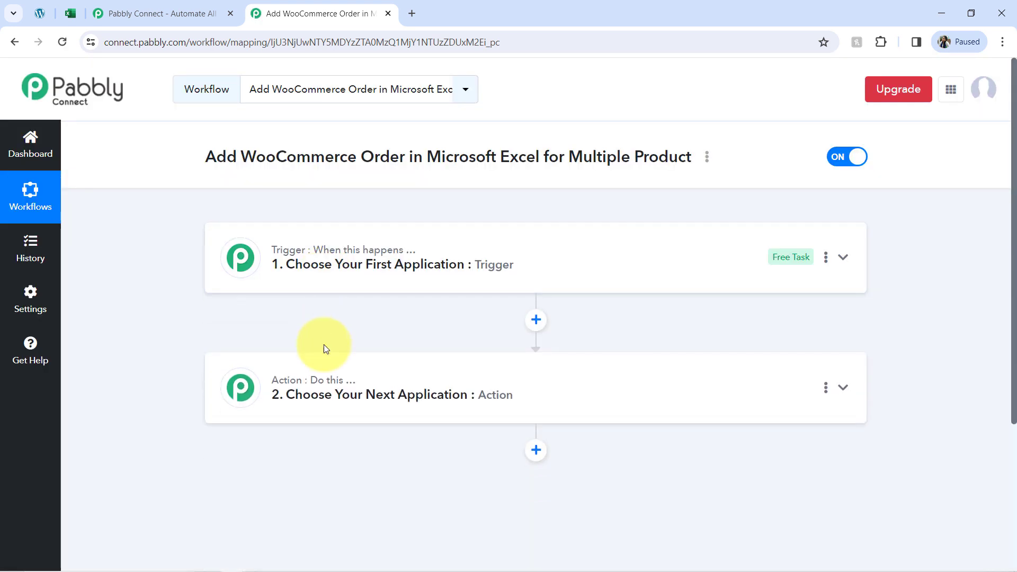
pyautogui.moveTo(401, 221)
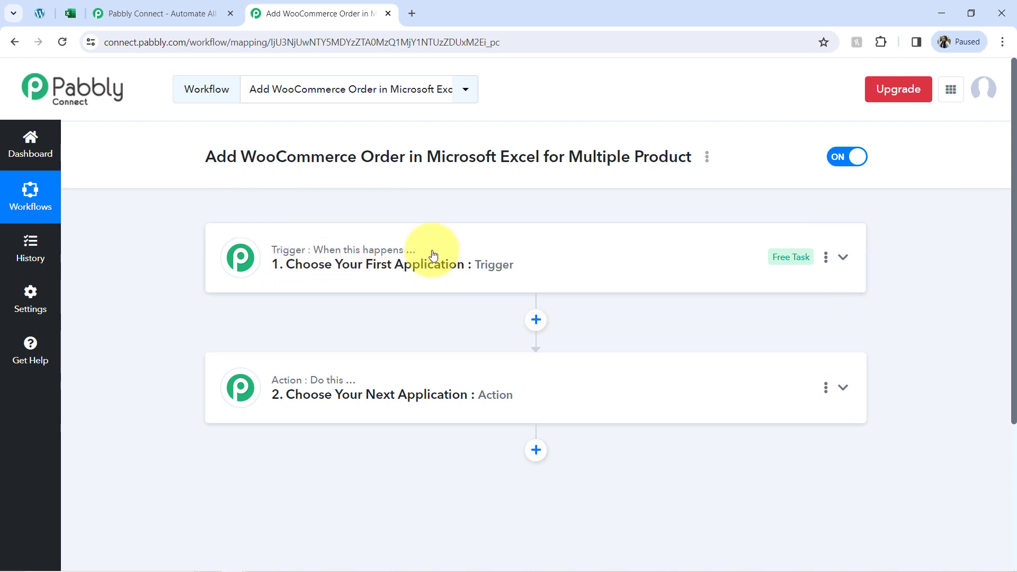
pyautogui.moveTo(290, 389)
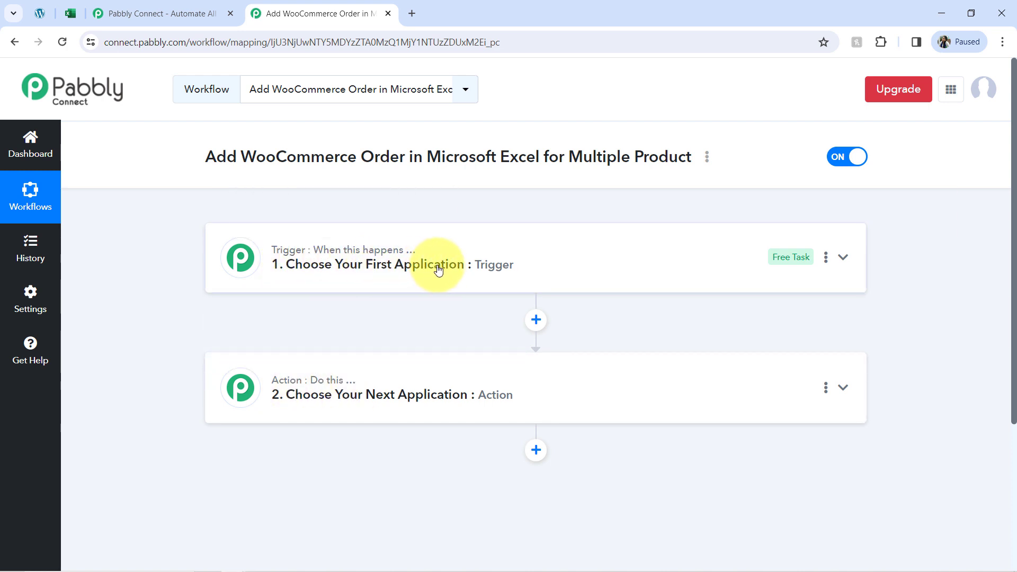
pyautogui.moveTo(384, 390)
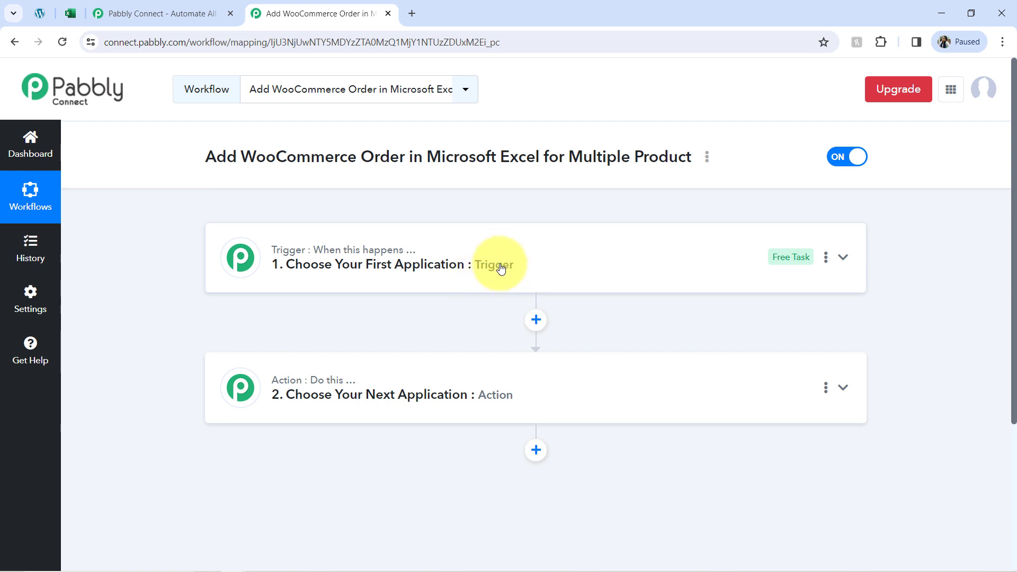
pyautogui.click(441, 255)
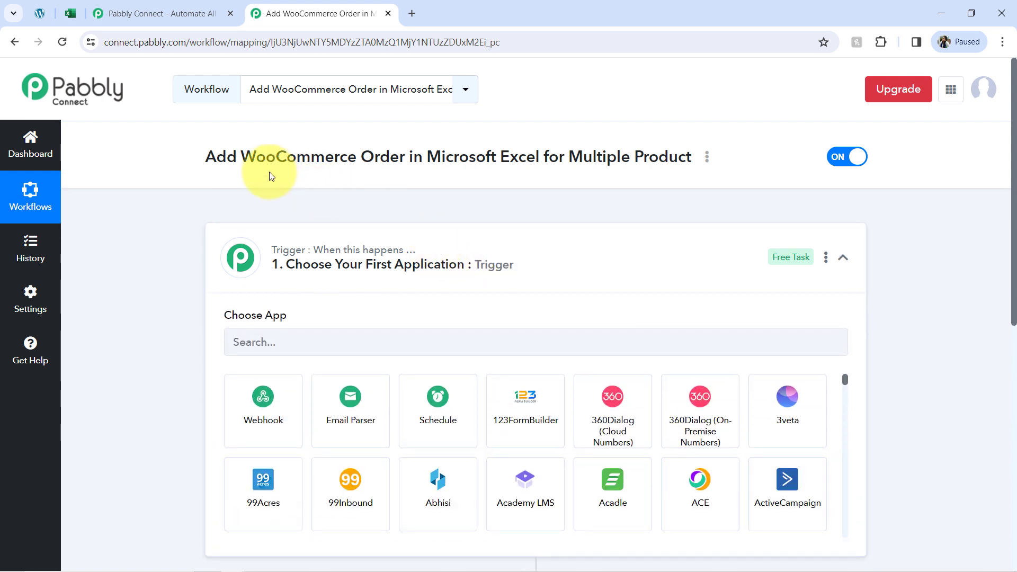
# Step: Choose WooCommerce as the workflow's trigger application
pyautogui.moveTo(227, 157); pyautogui.dragTo(409, 159)
pyautogui.click(268, 334)
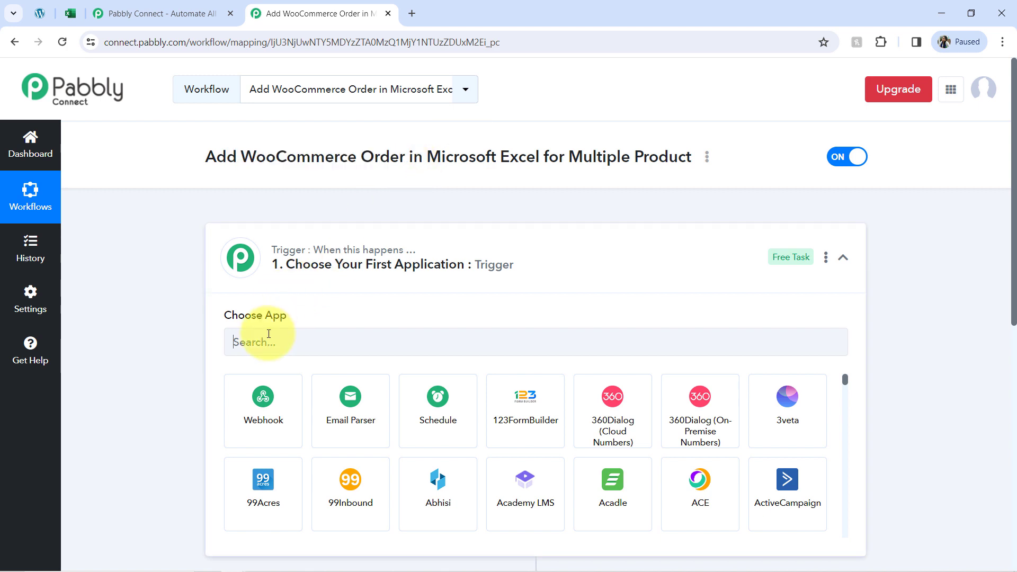
pyautogui.write('wooc')
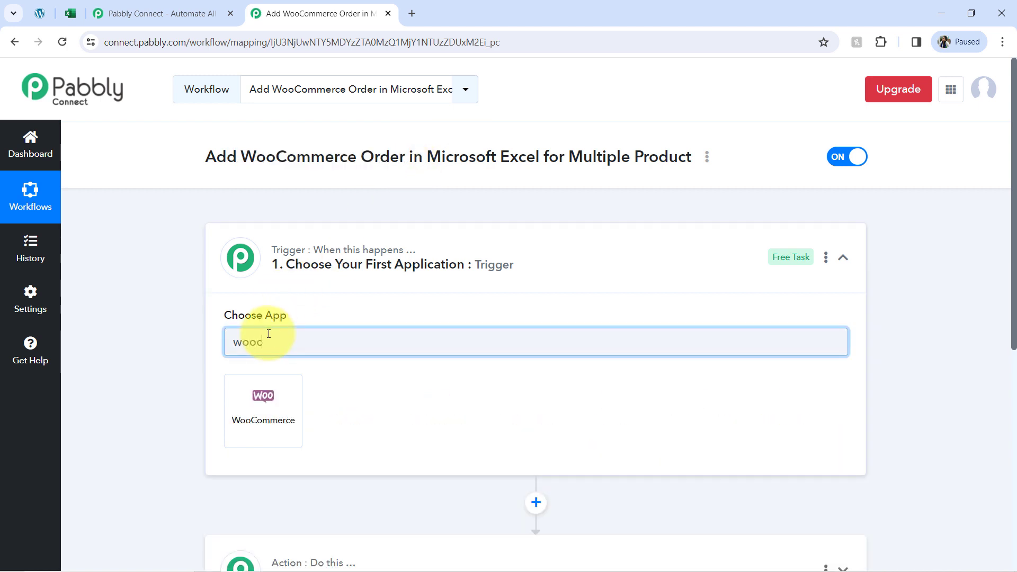
pyautogui.click(280, 409)
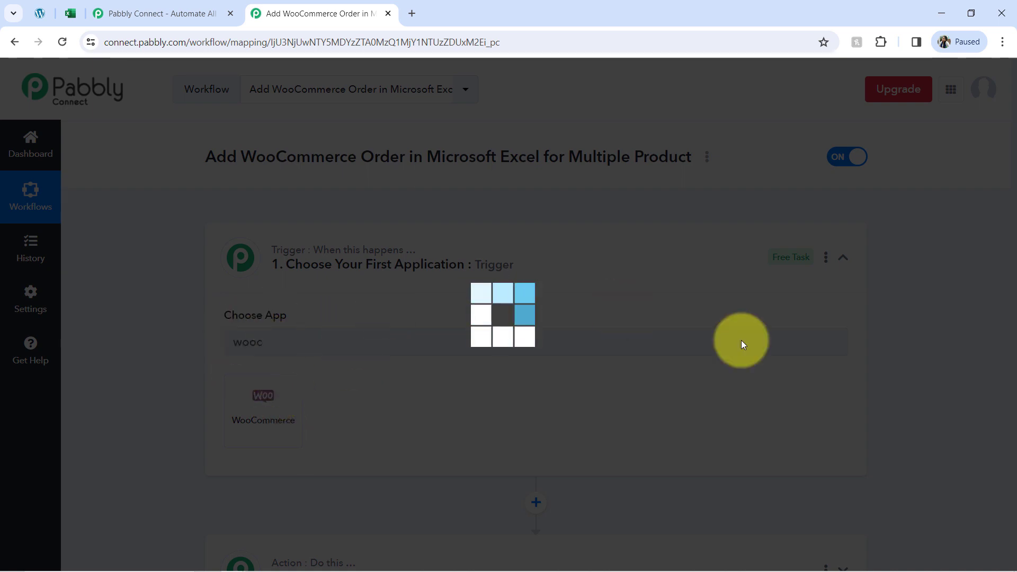
# Step: Choose Microsoft Excel as the application for the workflow's action step
pyautogui.scroll(-6, 999, 228)
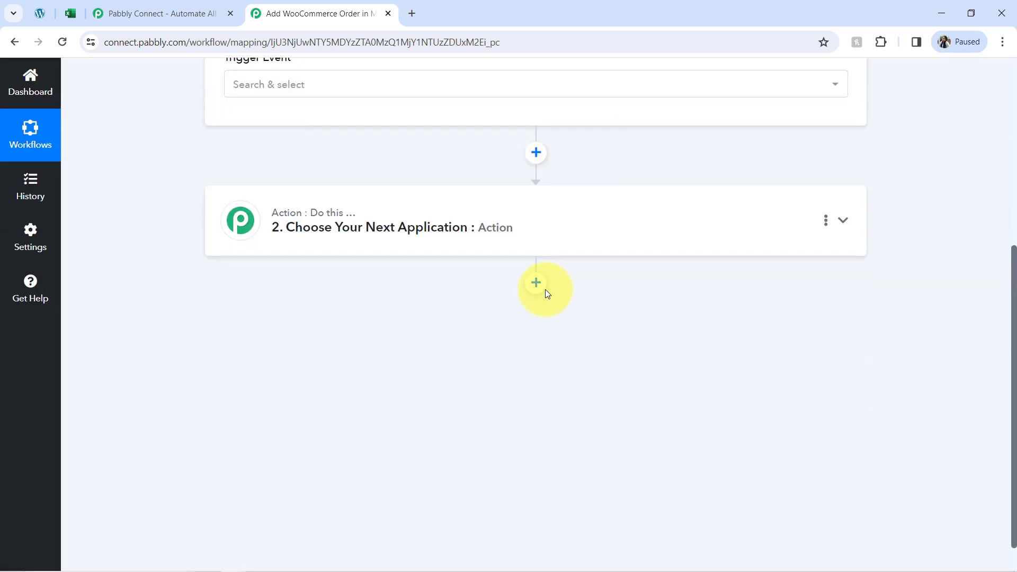
pyautogui.click(431, 237)
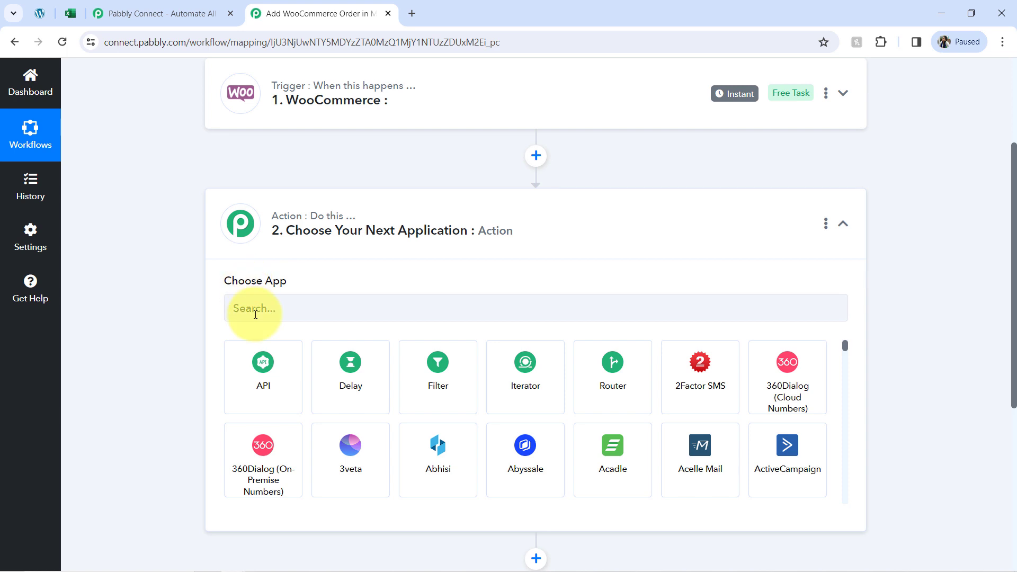
pyautogui.click(255, 315)
pyautogui.write('exce')
pyautogui.click(256, 380)
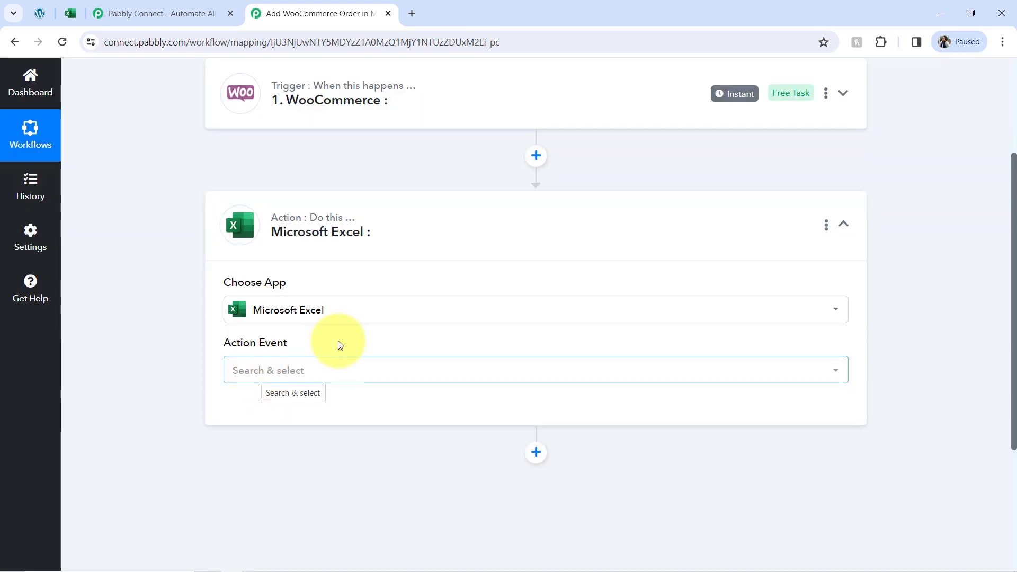
# Step: Set the WooCommerce trigger's event to New Order Created
pyautogui.scroll(3, 1001, 220)
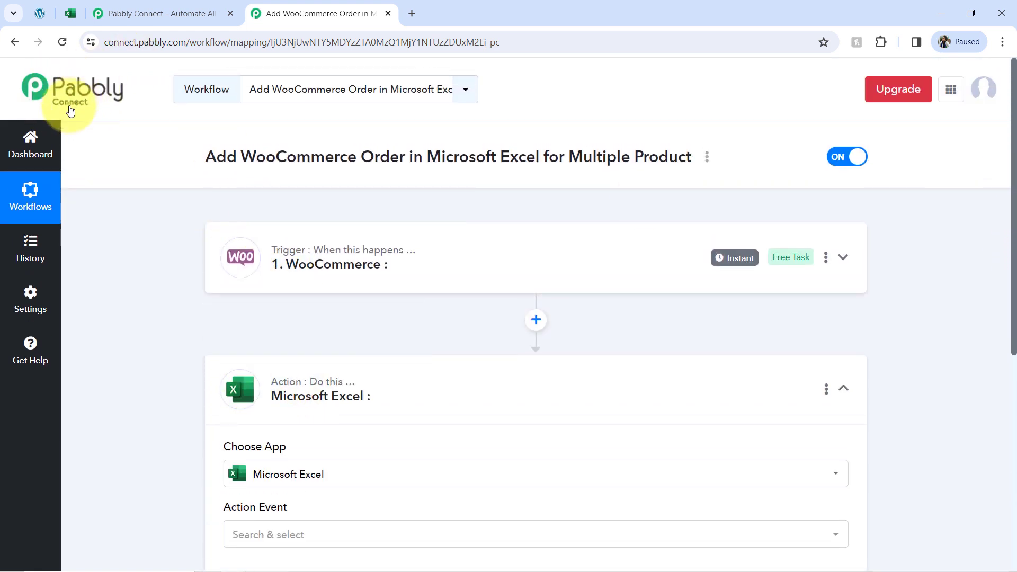
pyautogui.click(295, 266)
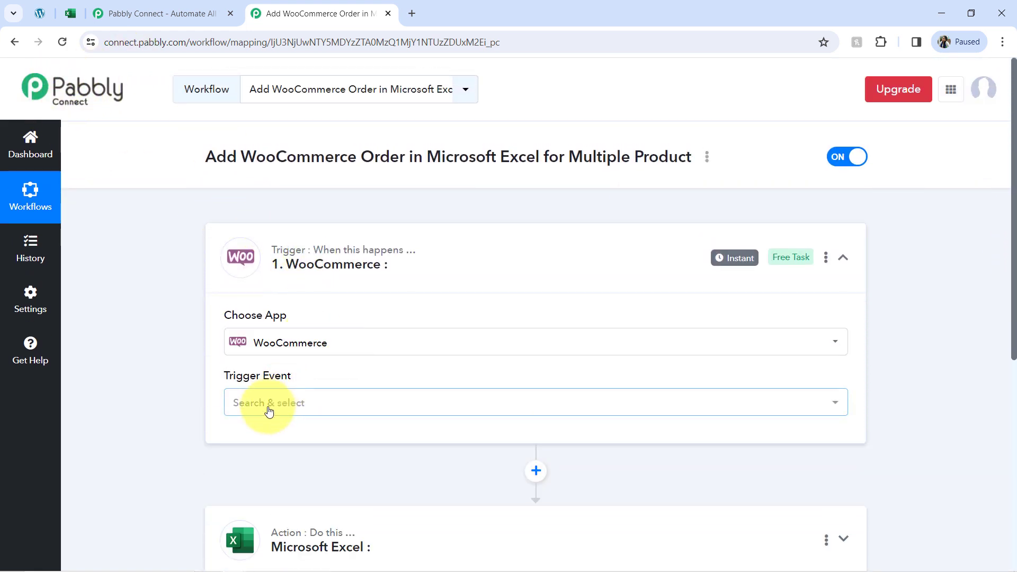
pyautogui.click(269, 407)
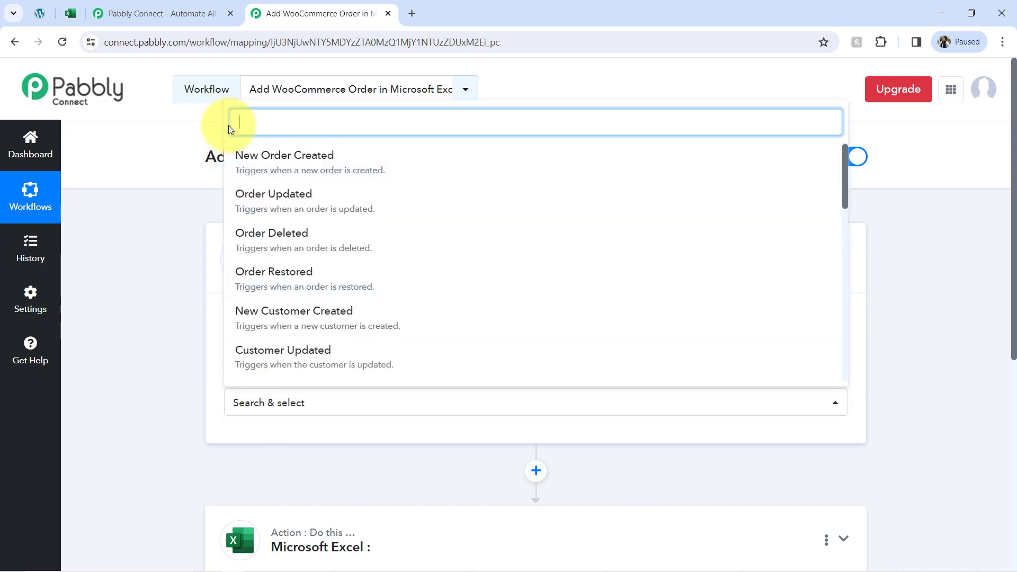
pyautogui.click(335, 173)
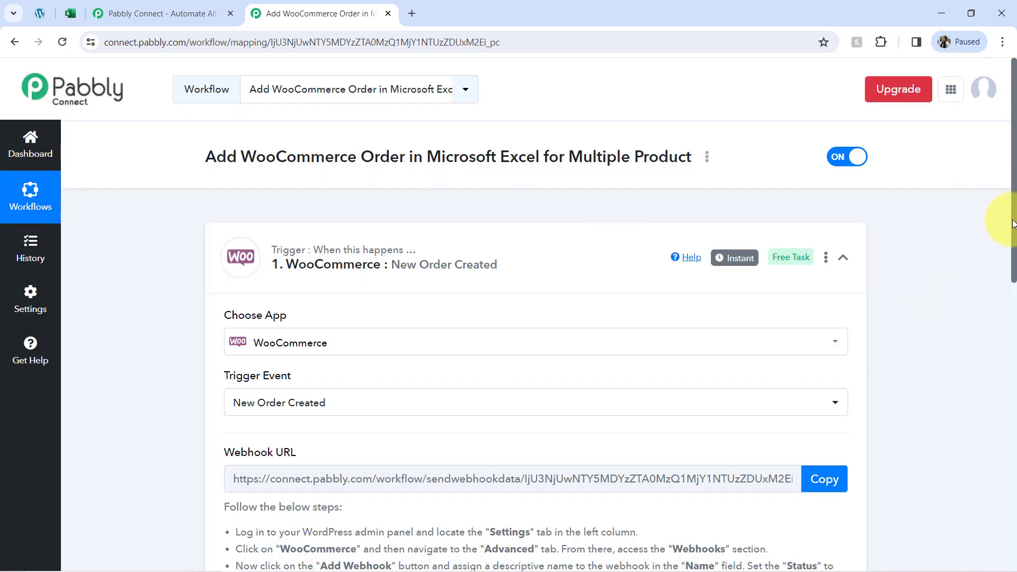
# Step: Examine the WooCommerce trigger's webhook URL and the setup instructions listed below it
pyautogui.moveTo(1013, 223); pyautogui.dragTo(1012, 330)
pyautogui.moveTo(255, 201)
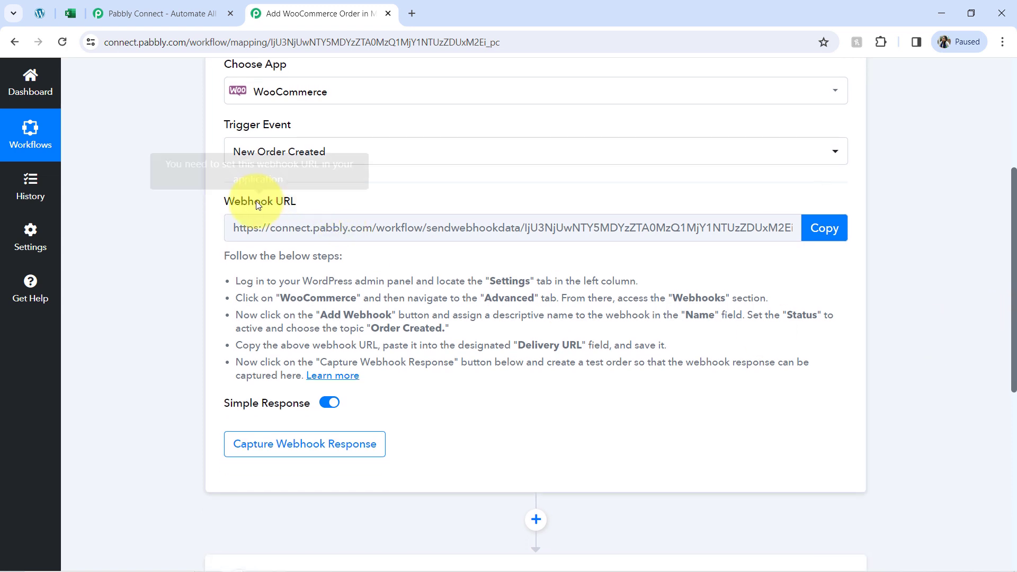
pyautogui.moveTo(252, 201); pyautogui.dragTo(295, 204)
pyautogui.moveTo(247, 281); pyautogui.dragTo(332, 340)
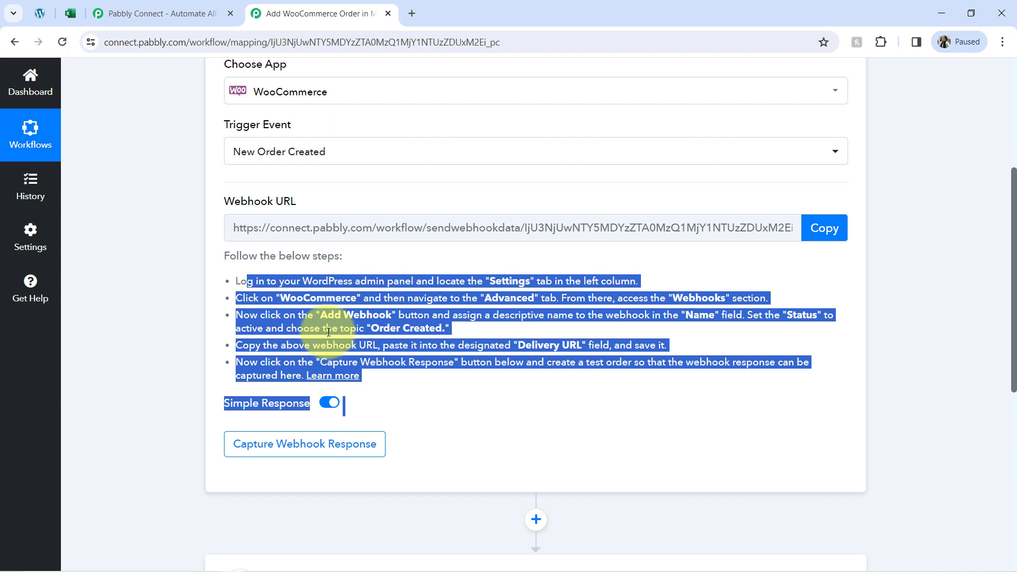
pyautogui.click(328, 333)
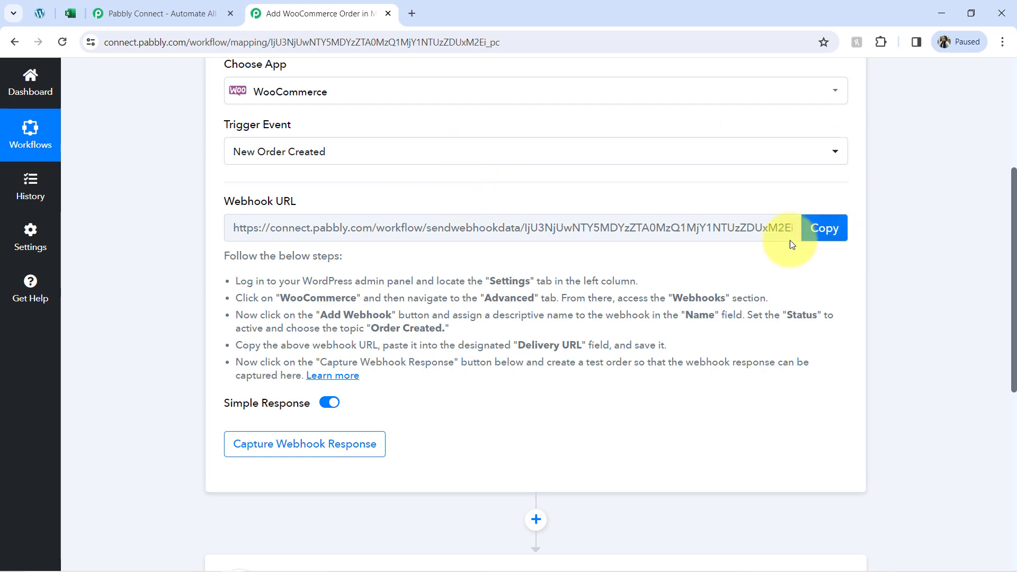
# Step: Turn off Simple Response for the WooCommerce trigger, start capturing its webhook response, and copy the webhook URL
pyautogui.click(30, 15)
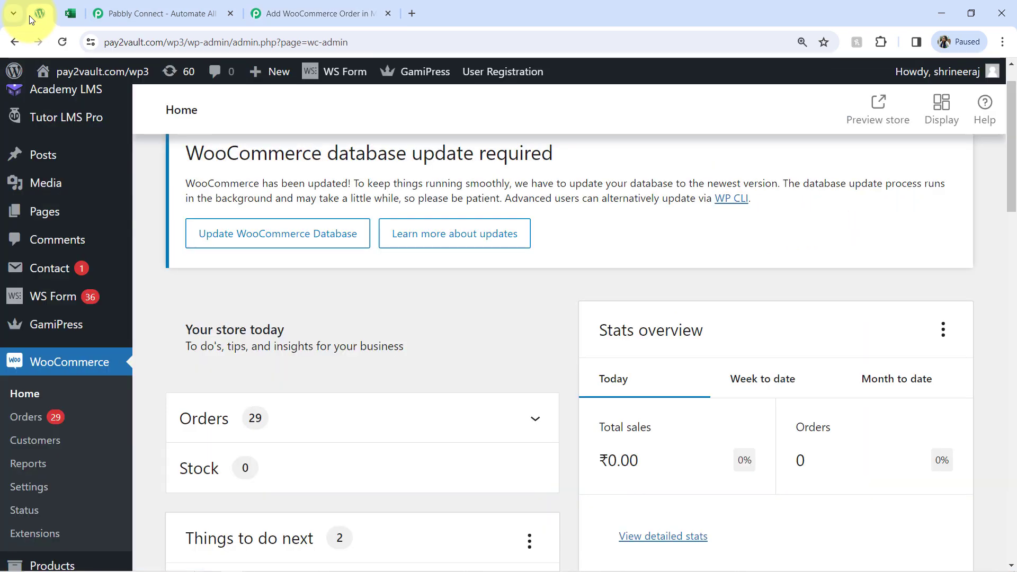
pyautogui.click(274, 14)
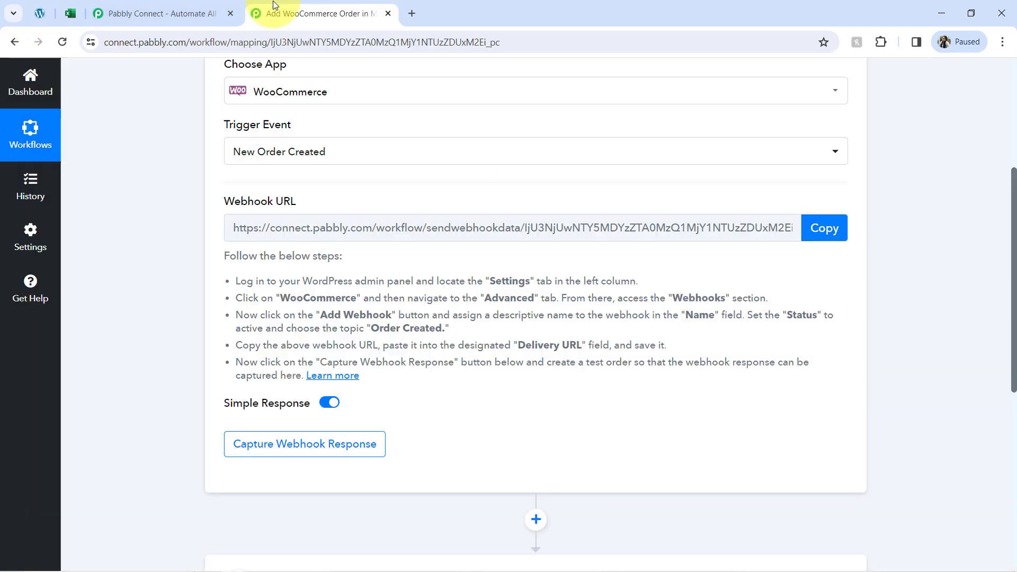
pyautogui.click(334, 405)
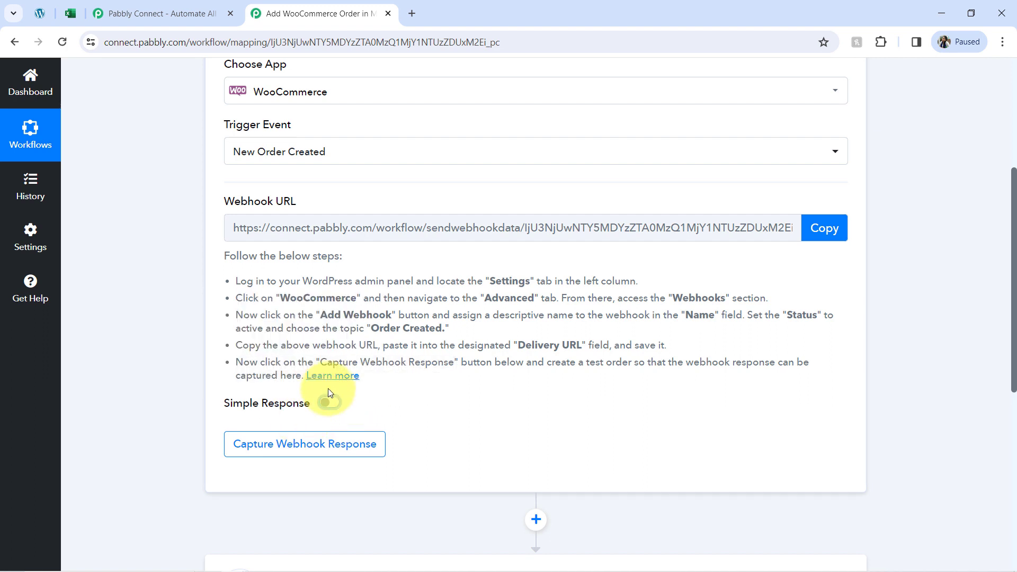
pyautogui.click(830, 228)
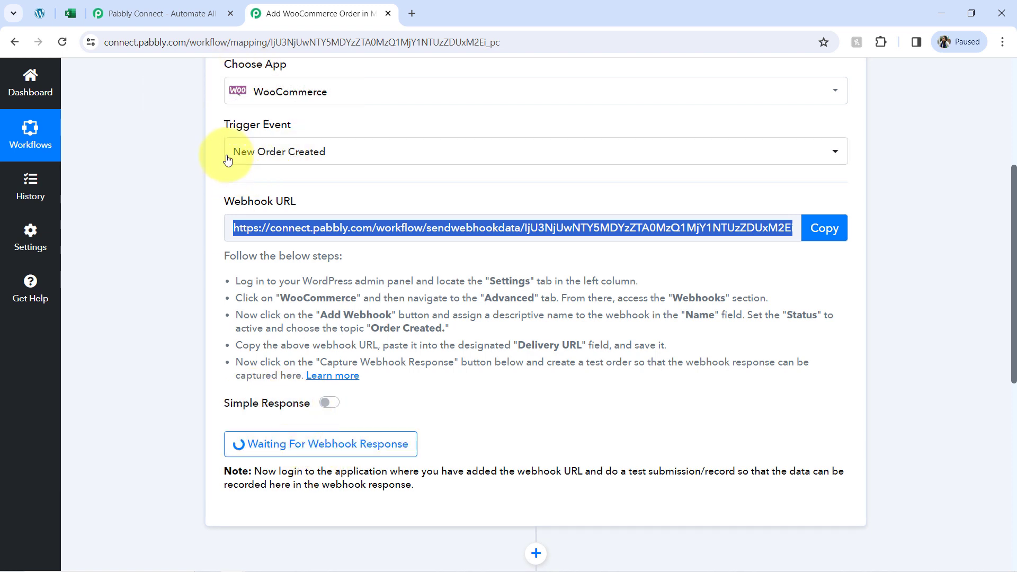
# Step: Switch to the WordPress admin and add a new webhook in WooCommerce's advanced settings
pyautogui.click(41, 13)
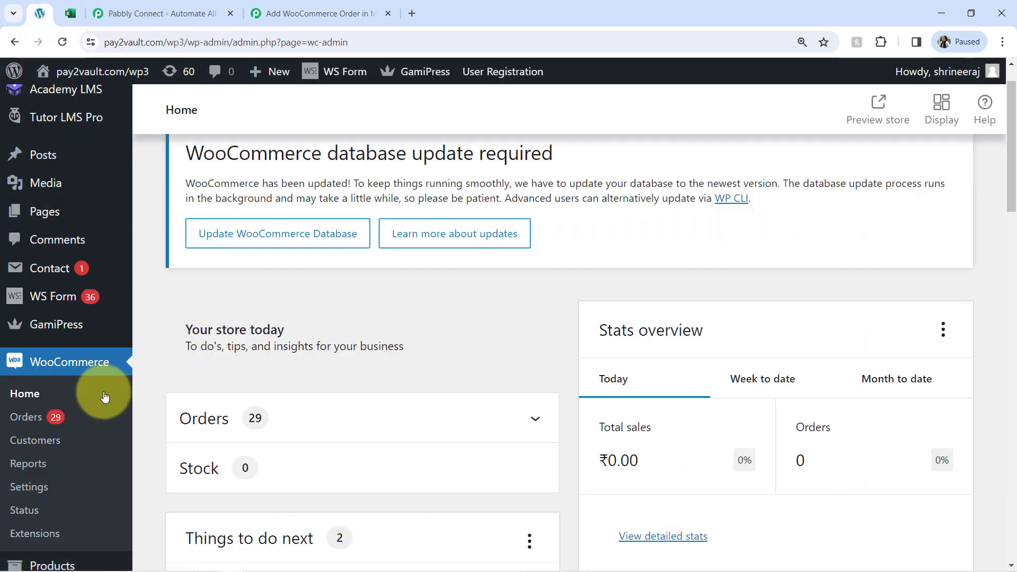
pyautogui.click(34, 487)
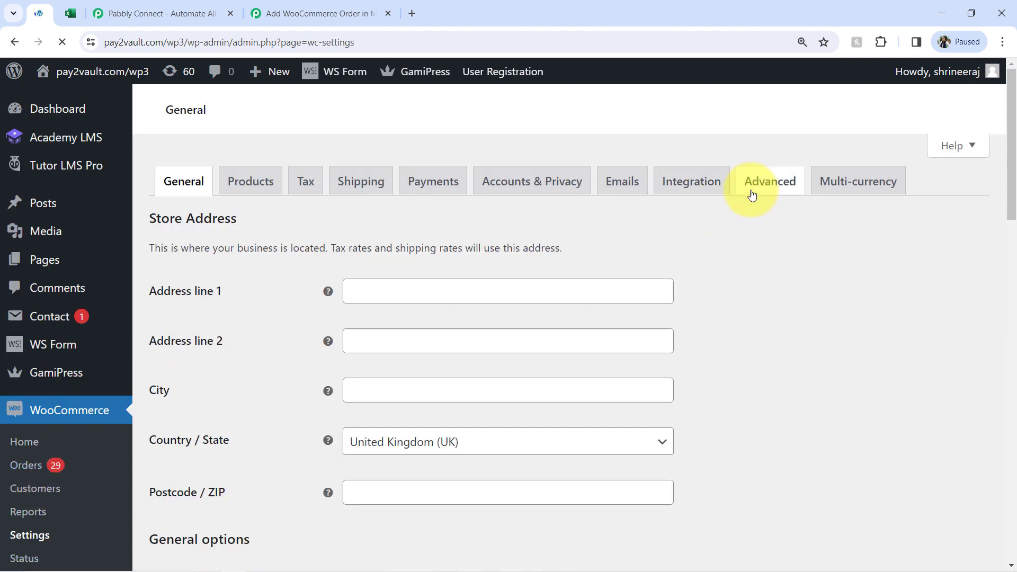
pyautogui.click(752, 194)
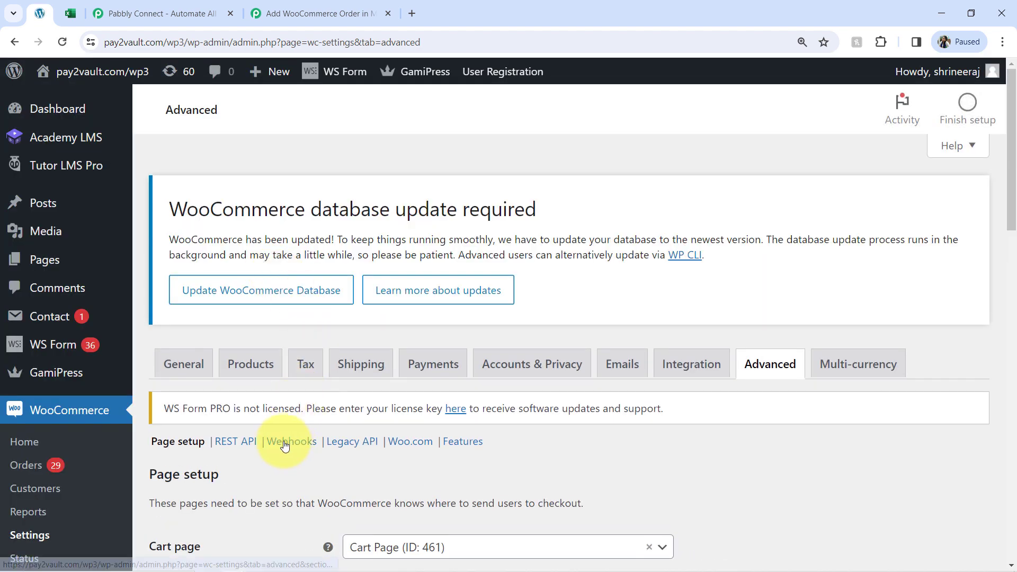
pyautogui.click(284, 442)
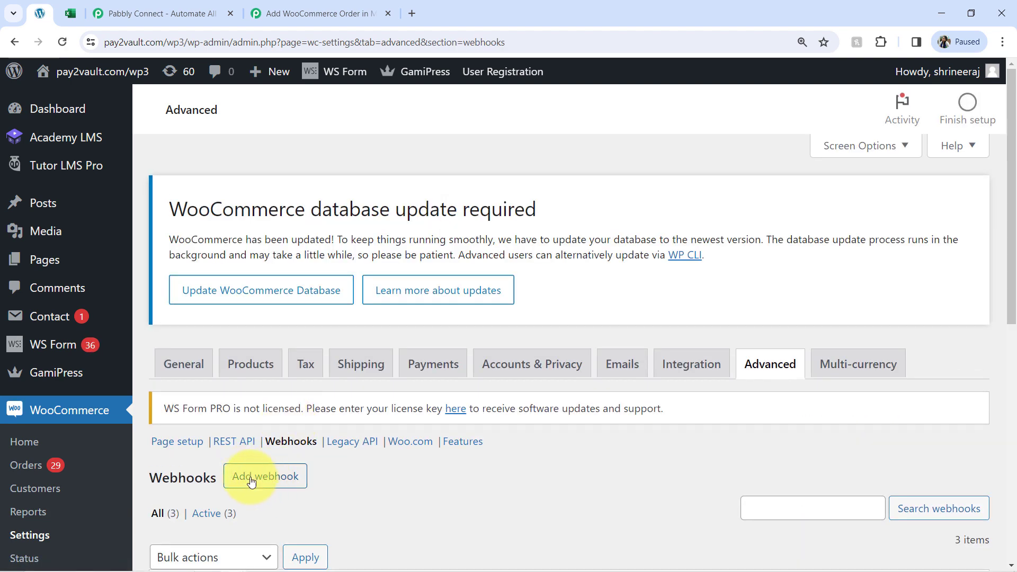
pyautogui.scroll(-4, 1005, 289)
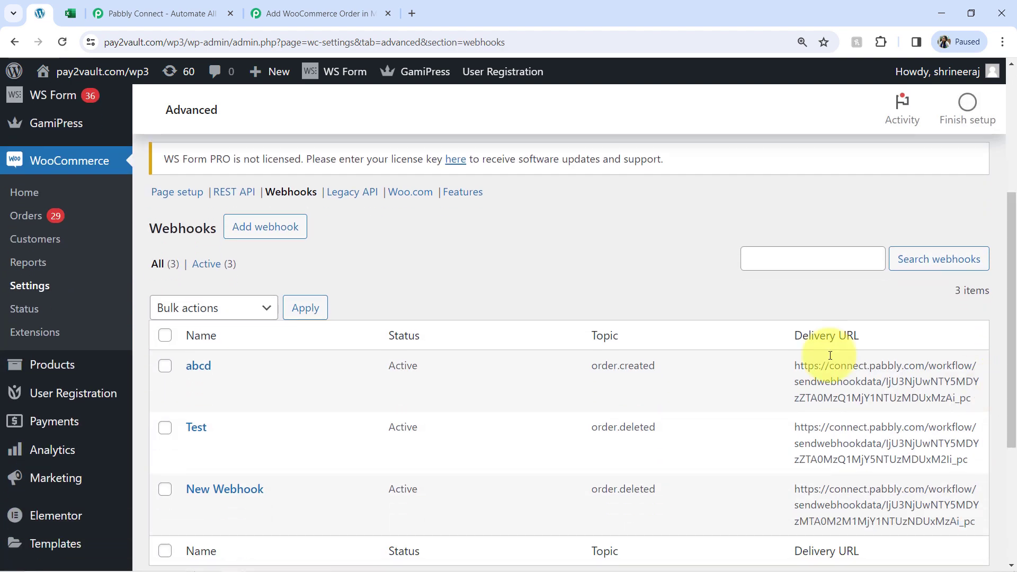
pyautogui.click(273, 241)
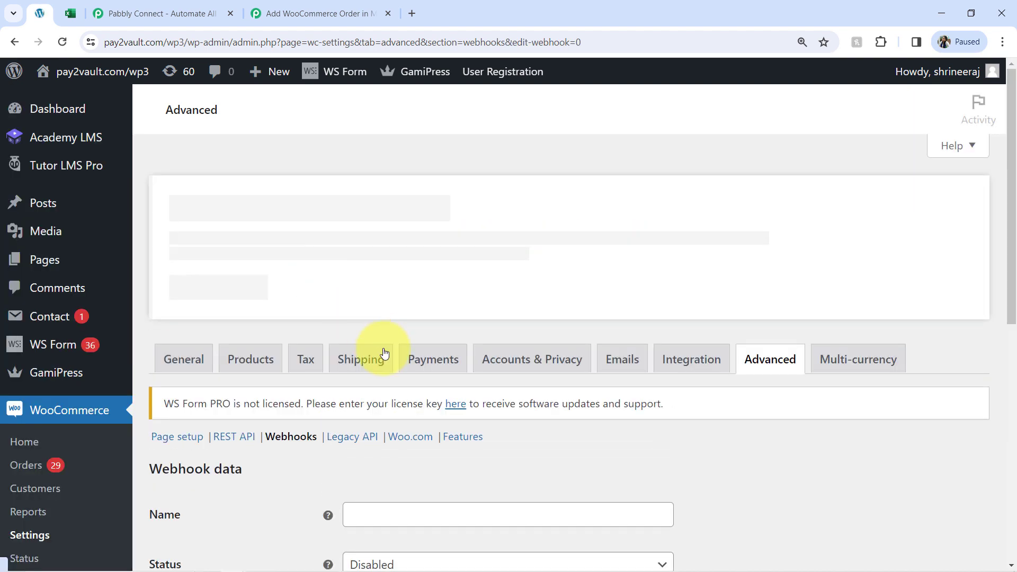
# Step: Name the webhook "Connection with Pabbly Connect", set its status to Active and its topic to Order created
pyautogui.moveTo(1006, 193); pyautogui.dragTo(1015, 290)
pyautogui.scroll(-1, 475, 271)
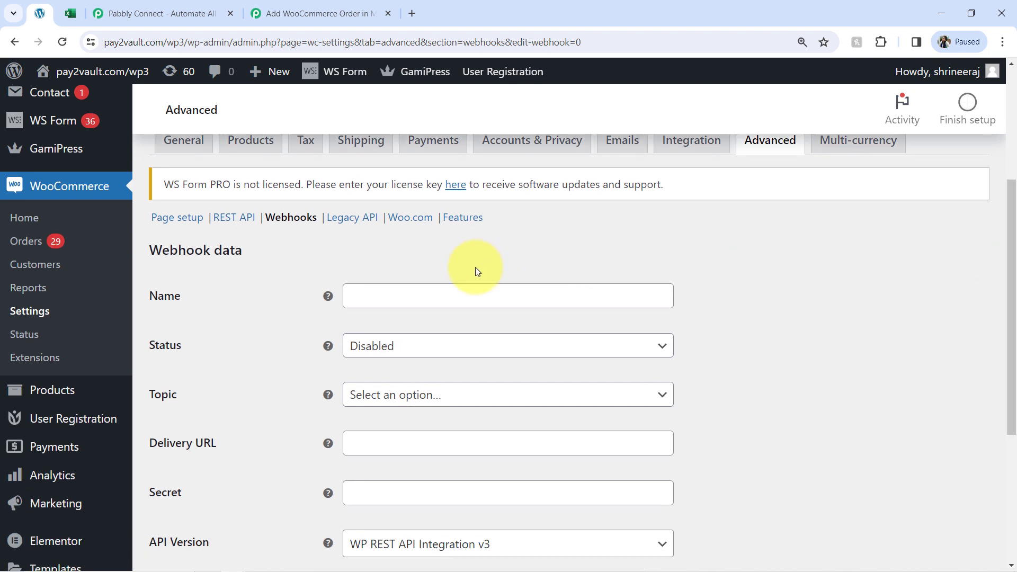
pyautogui.click(435, 289)
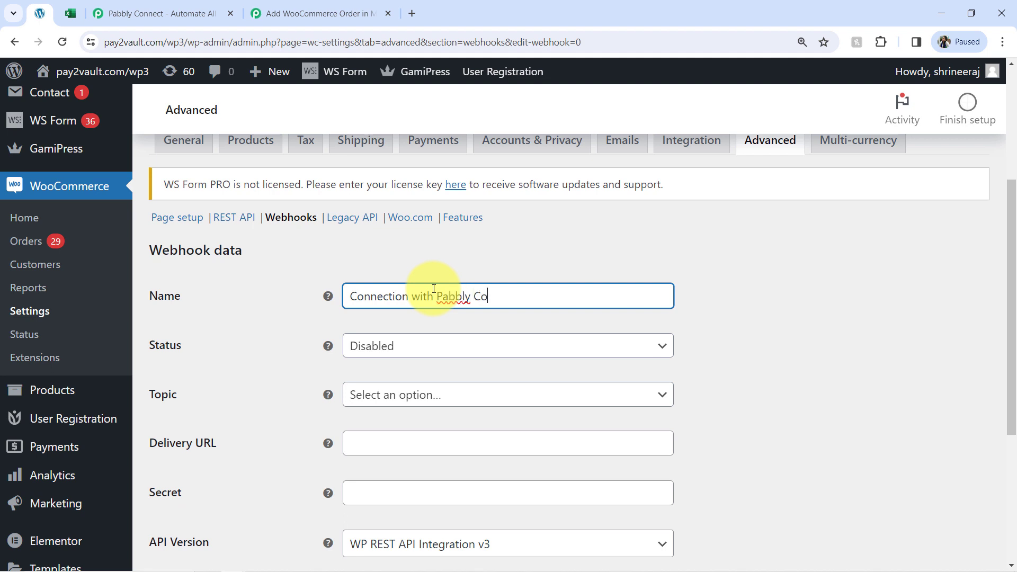
pyautogui.click(401, 350)
pyautogui.click(376, 370)
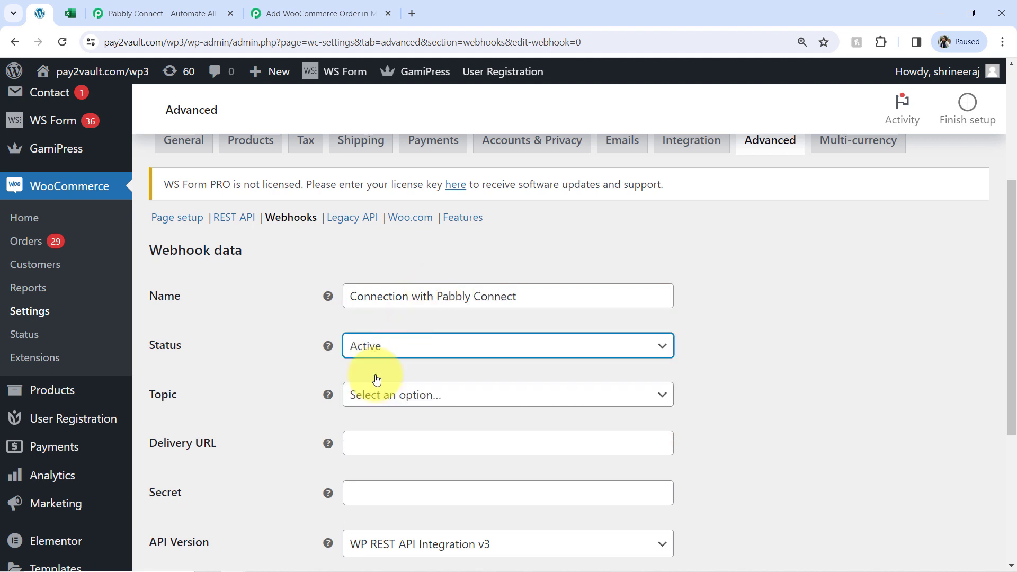
pyautogui.click(369, 402)
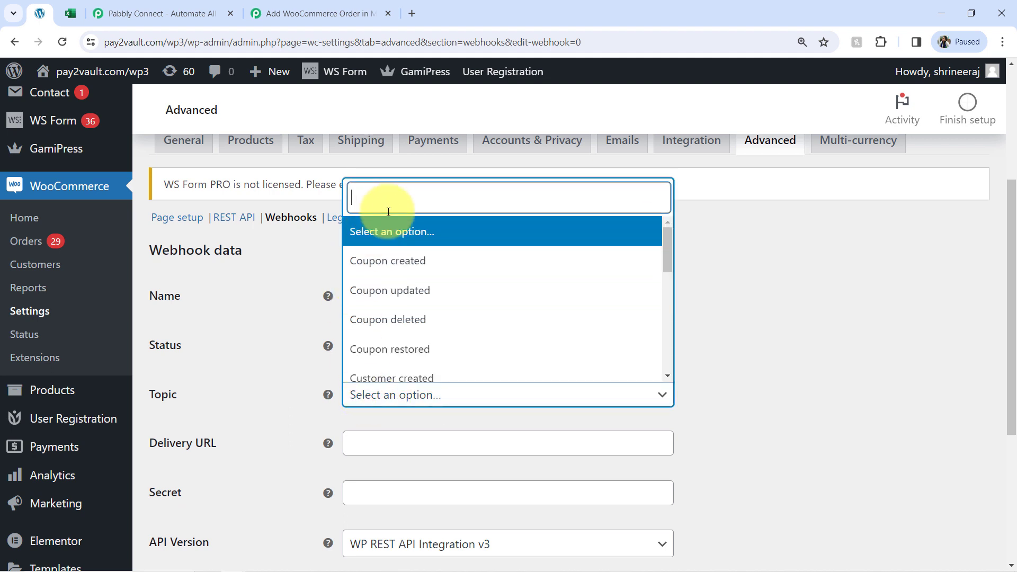
pyautogui.write('orde')
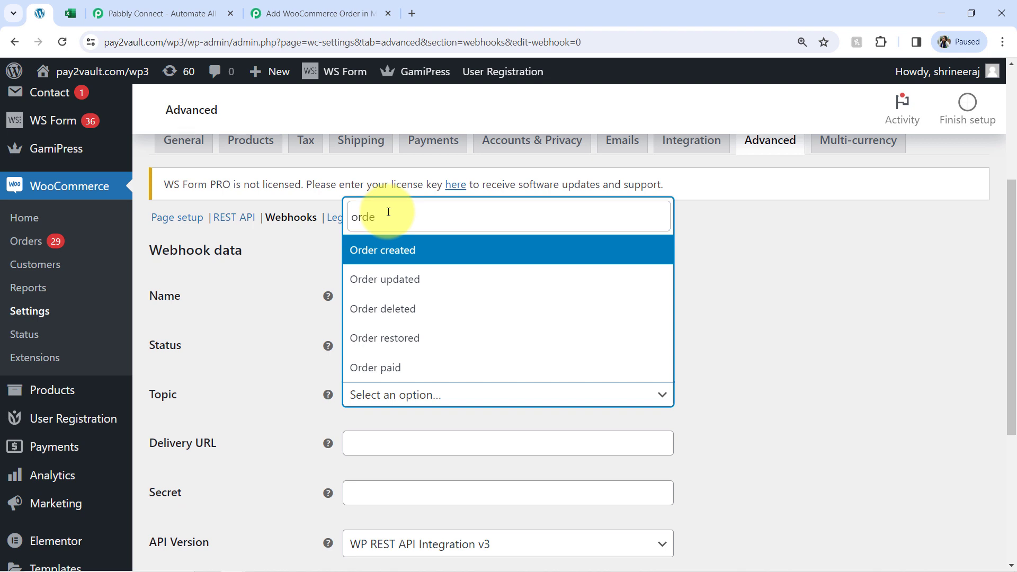
pyautogui.click(394, 256)
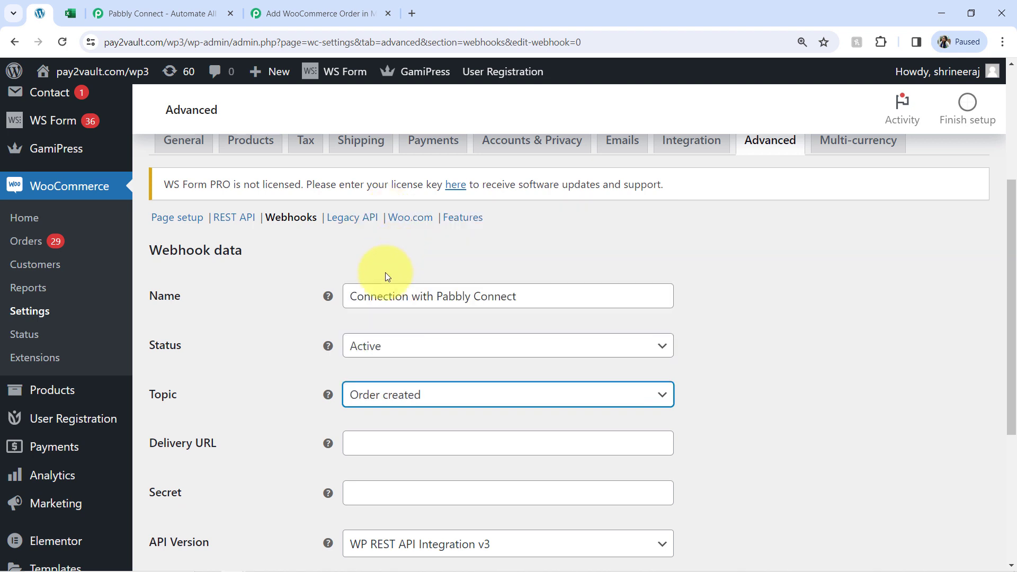
# Step: Enter the copied Pabbly Connect webhook URL as the delivery URL and save the webhook
pyautogui.click(356, 436)
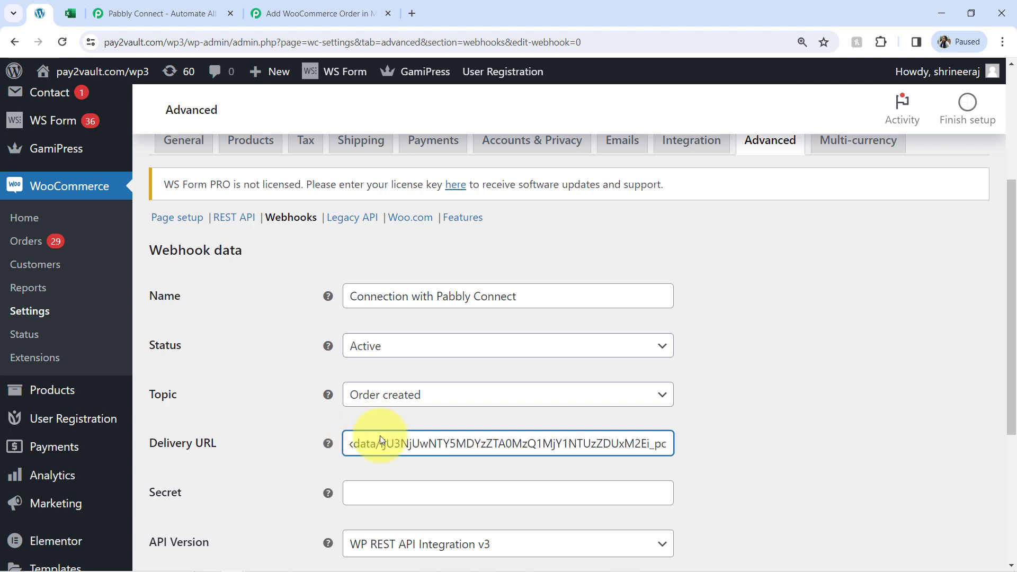
pyautogui.click(276, 13)
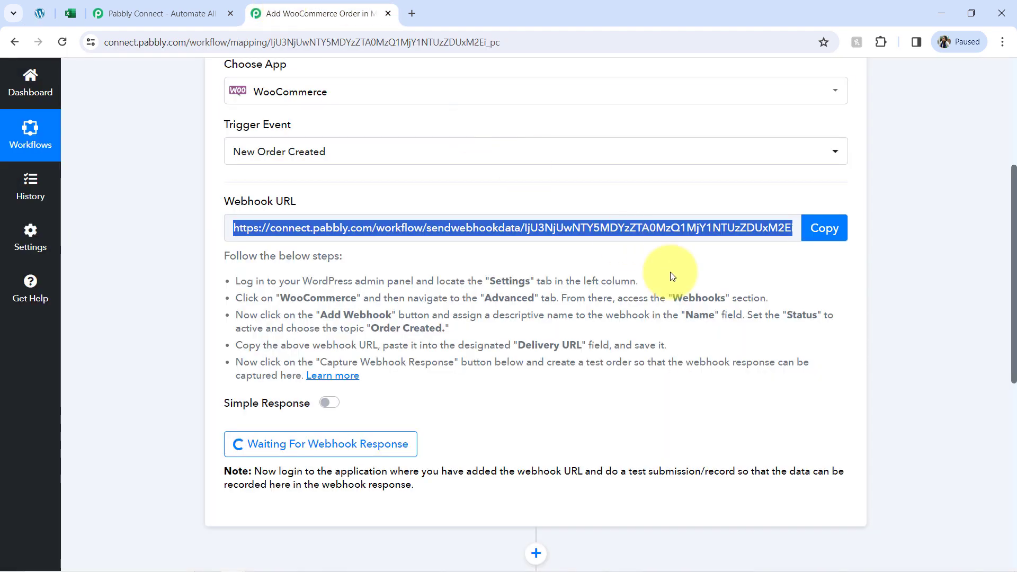
pyautogui.click(35, 18)
pyautogui.hotkey('ctrl', 'v')
pyautogui.moveTo(1012, 345); pyautogui.dragTo(999, 437)
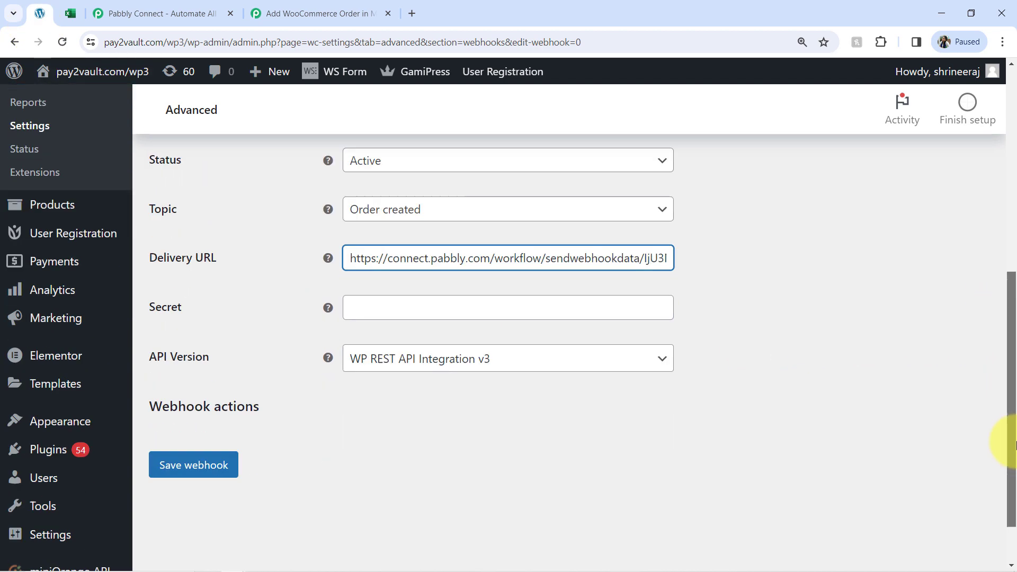
pyautogui.click(184, 441)
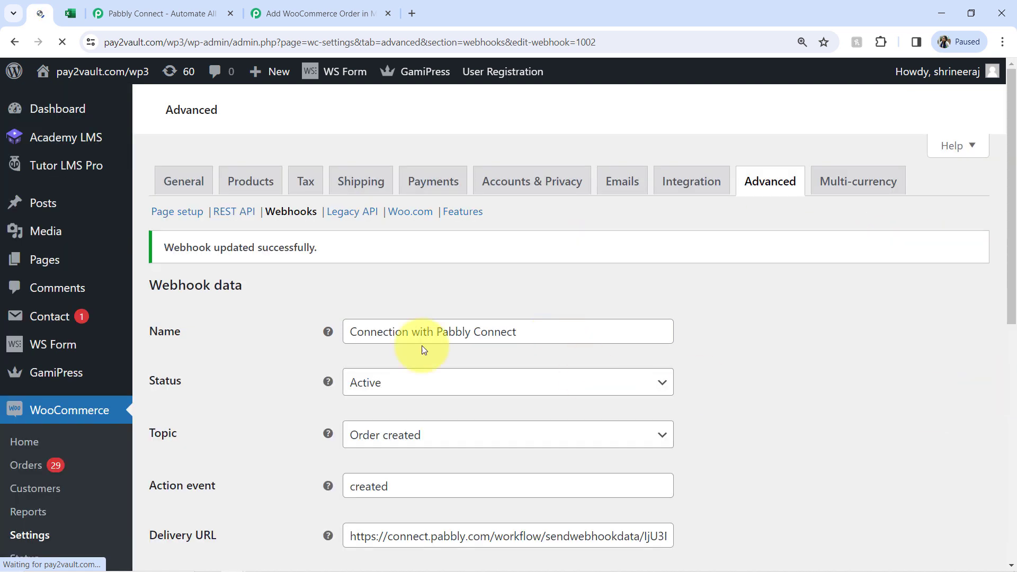
pyautogui.click(226, 254)
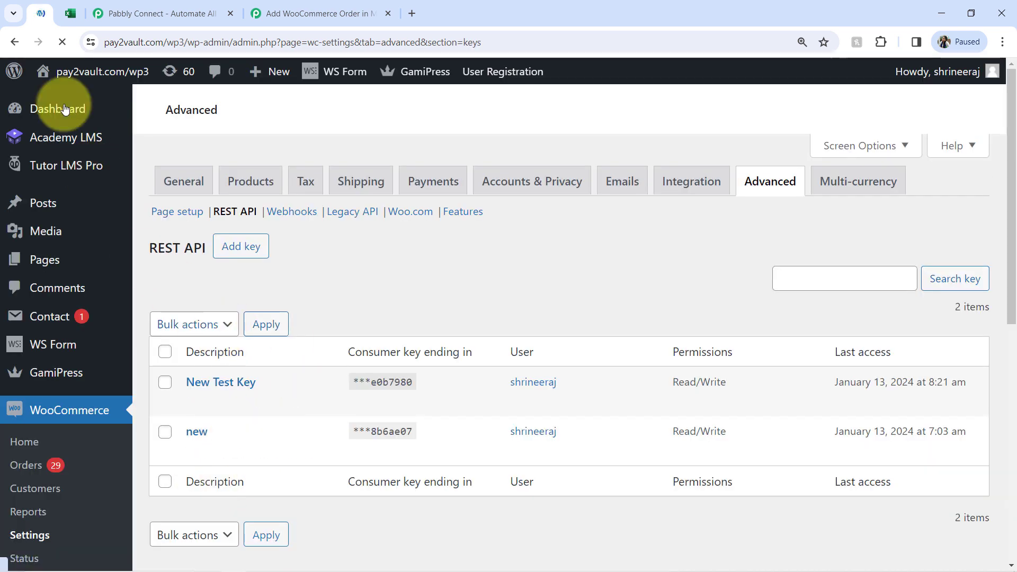
pyautogui.click(20, 46)
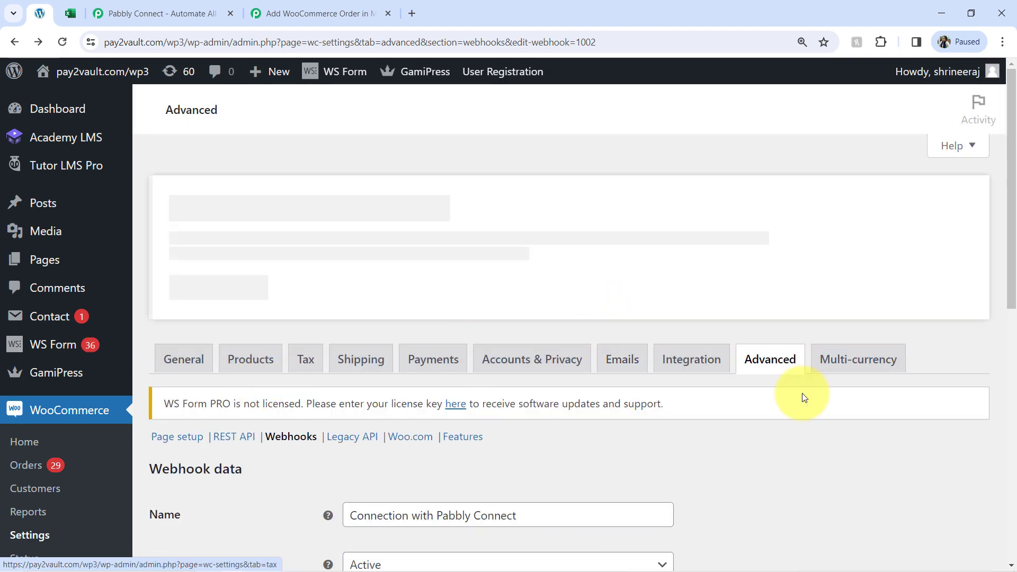
pyautogui.scroll(-2, 1014, 325)
pyautogui.scroll(-2, 1006, 339)
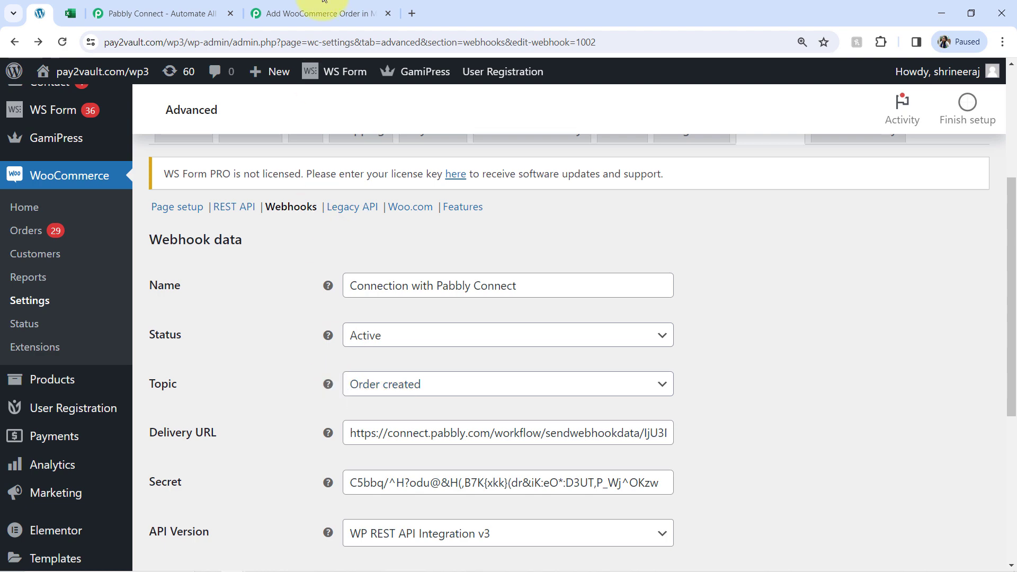
# Step: Return to the Pabbly Connect workflow, check the WooCommerce trigger's received response, and start re-capturing the webhook response
pyautogui.click(314, 12)
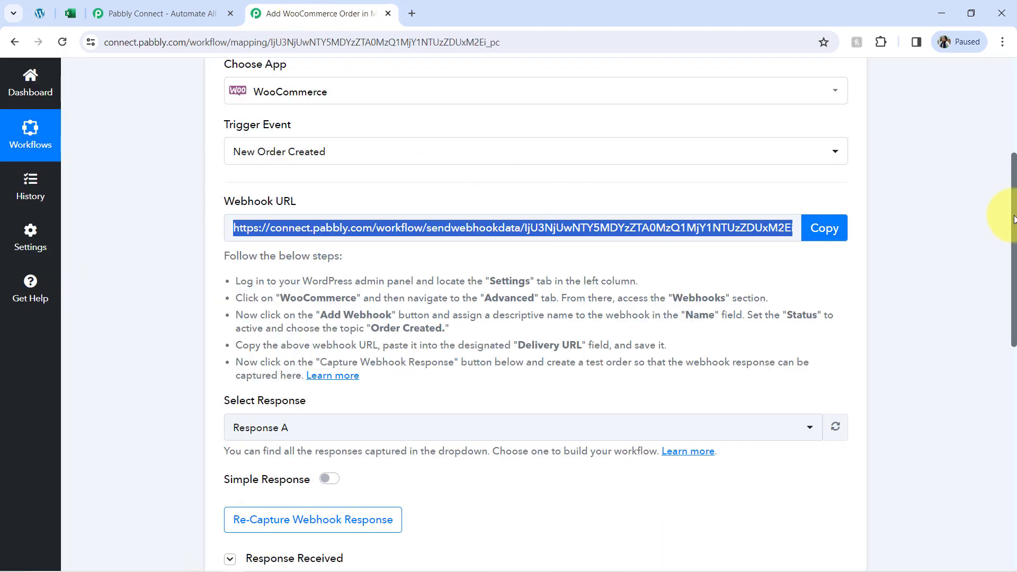
pyautogui.moveTo(1014, 219); pyautogui.dragTo(1014, 332)
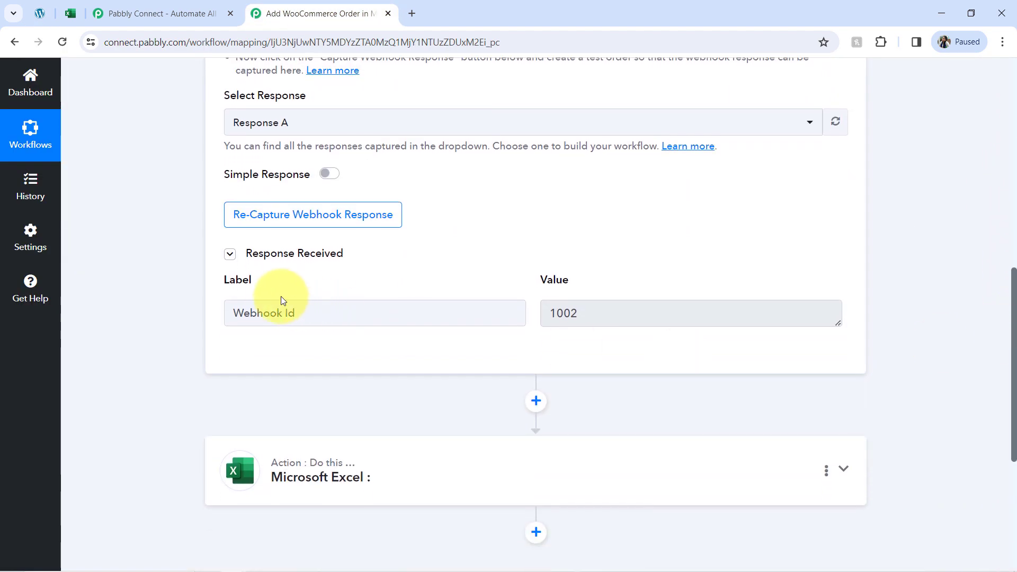
pyautogui.moveTo(314, 309); pyautogui.dragTo(263, 312)
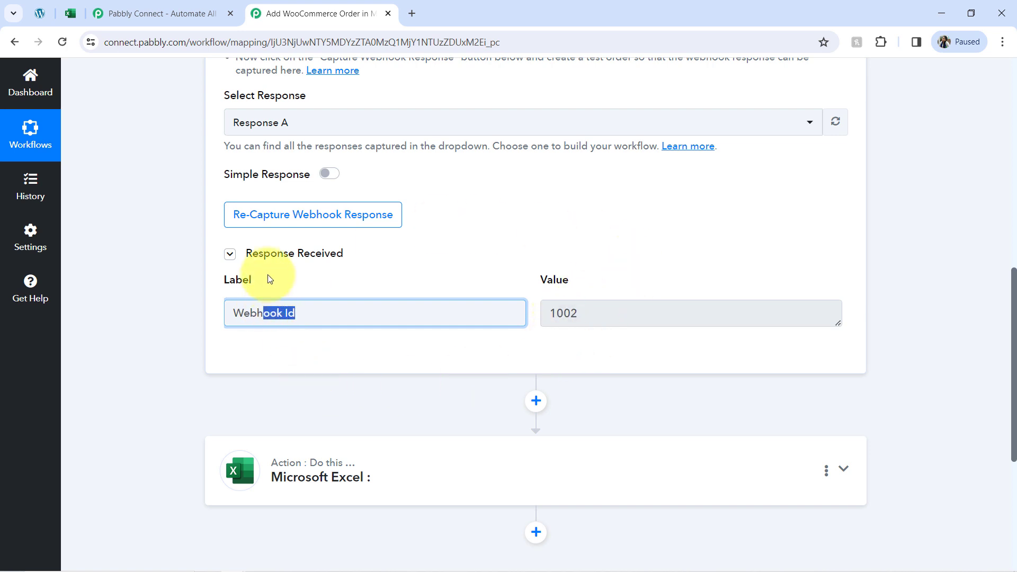
pyautogui.click(244, 215)
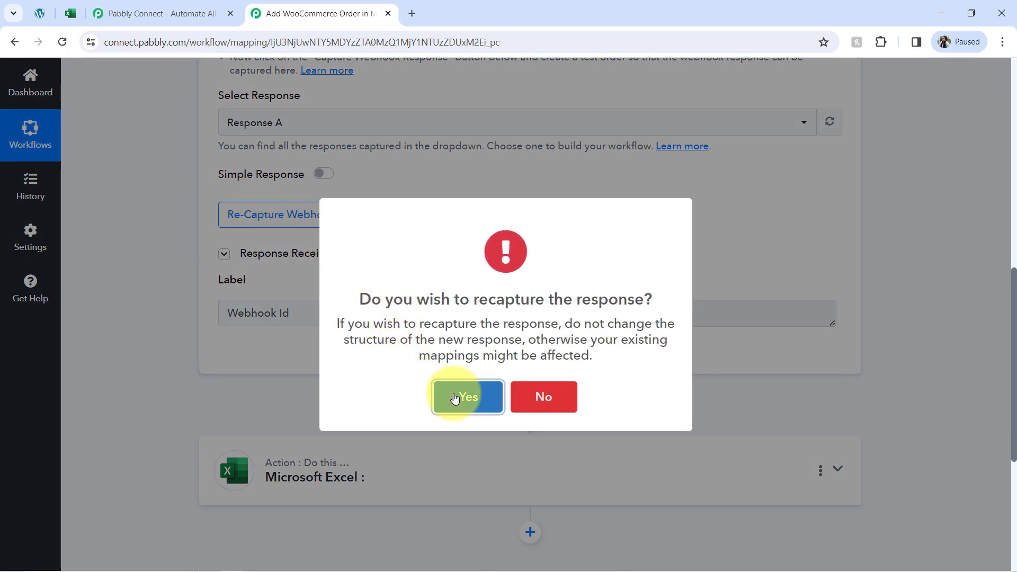
pyautogui.click(456, 398)
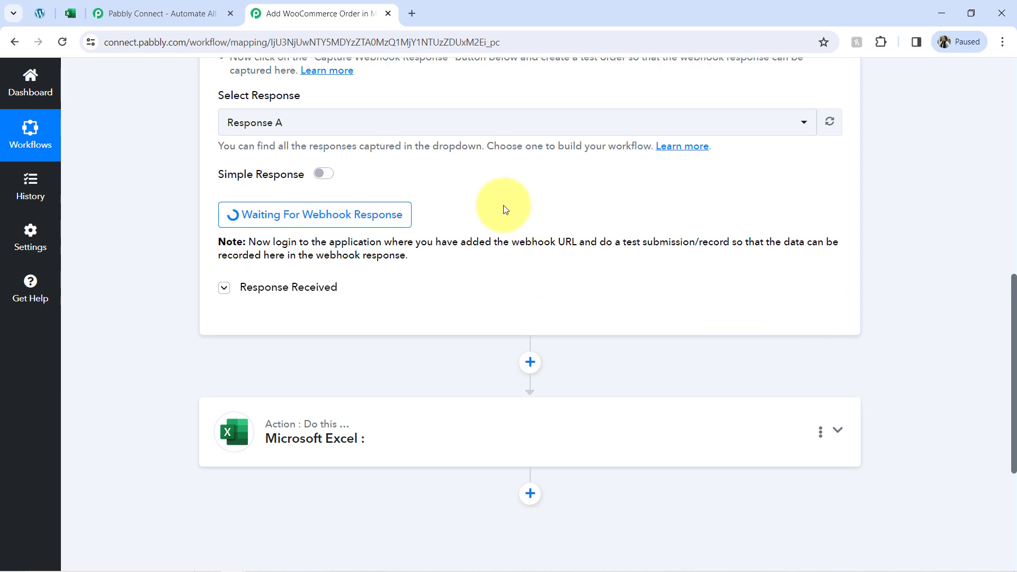
pyautogui.moveTo(999, 340)
pyautogui.mouseDown()
pyautogui.moveTo(1008, 280)
pyautogui.moveTo(989, 358)
pyautogui.mouseUp()
# Step: Open the WordPress site's store in a new browser tab and close the extra Pabbly Connect tab
pyautogui.click(40, 21)
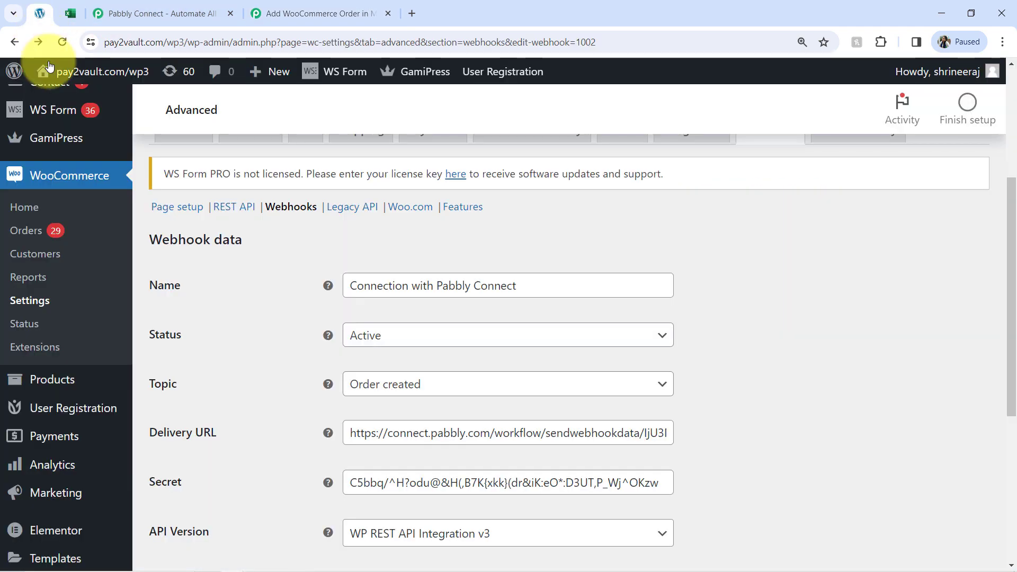
pyautogui.moveTo(38, 70)
pyautogui.rightClick(61, 123)
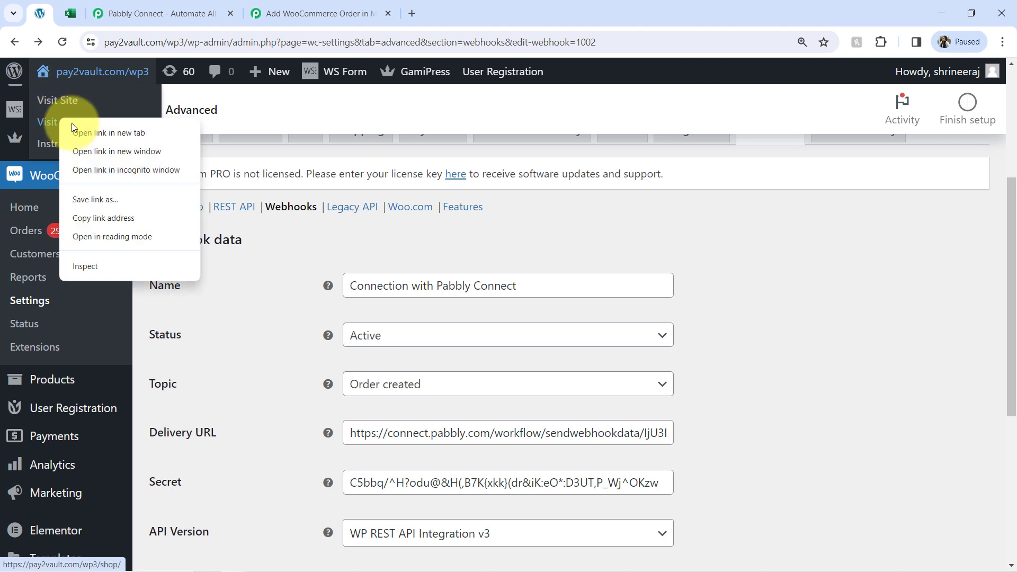
pyautogui.click(77, 129)
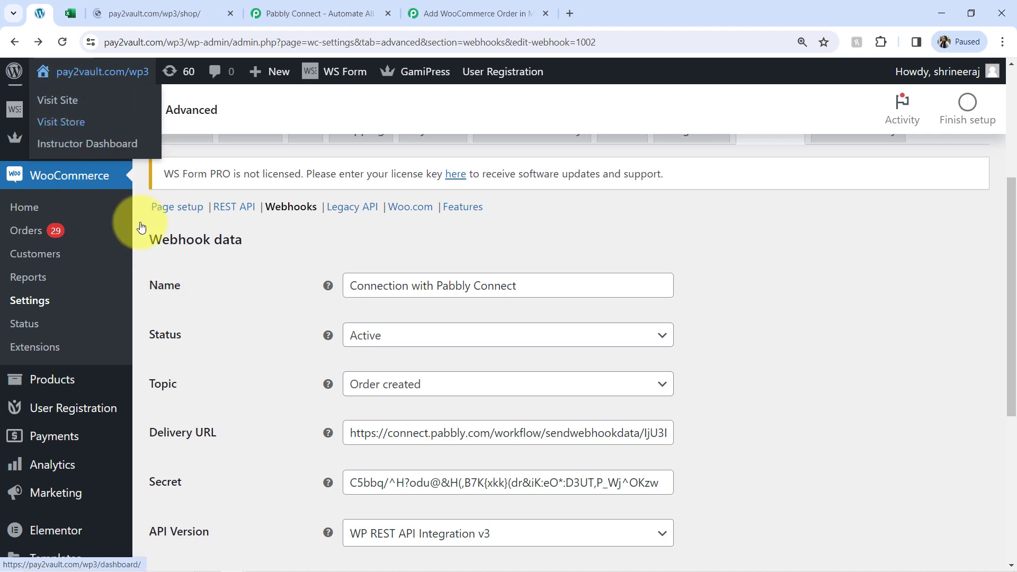
pyautogui.click(387, 14)
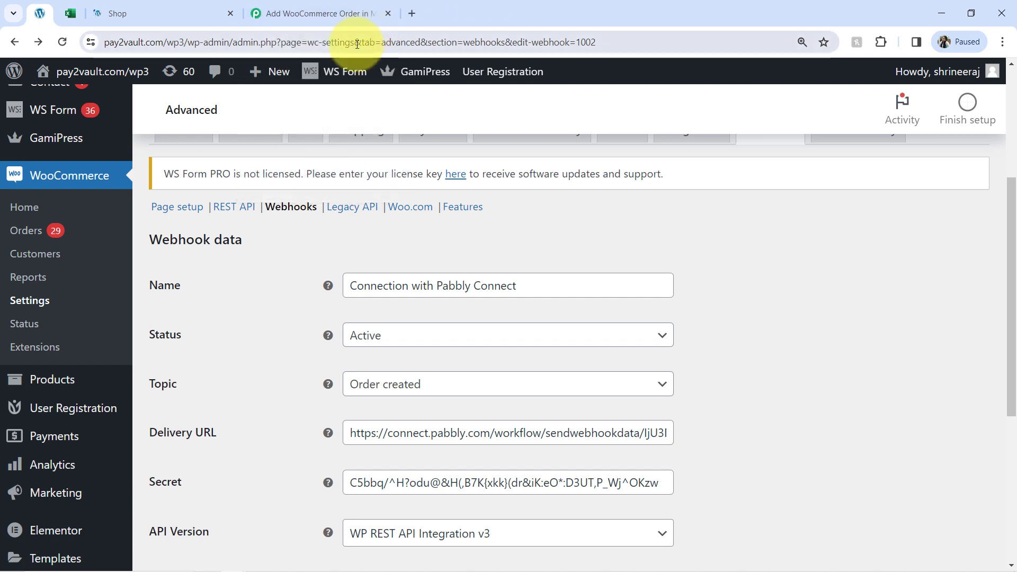
pyautogui.click(151, 8)
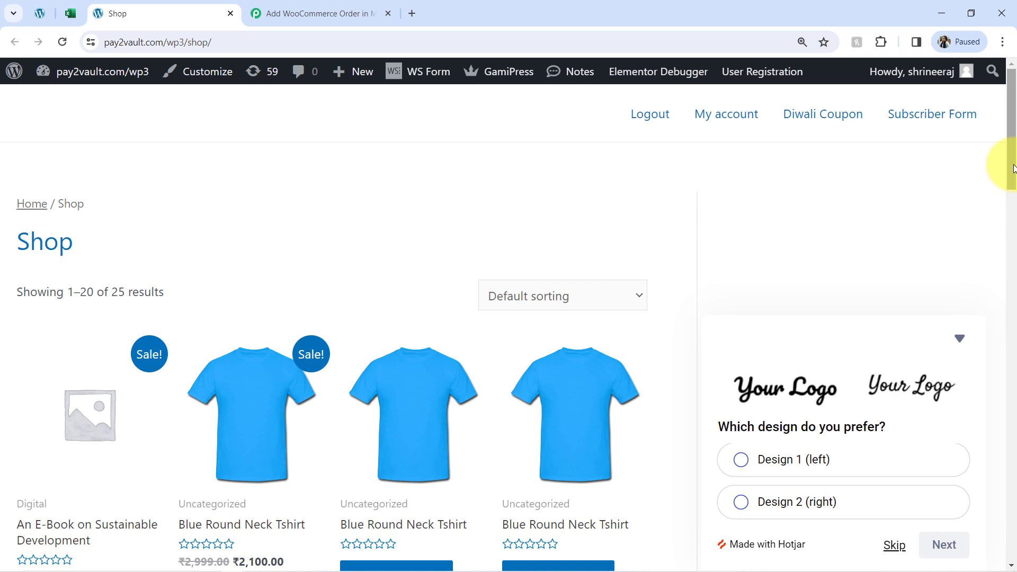
# Step: Add the Blue Round Neck Tshirt priced ₹2,100.00 to the cart in a new tab and return to the shop page
pyautogui.moveTo(1013, 175); pyautogui.dragTo(1013, 212)
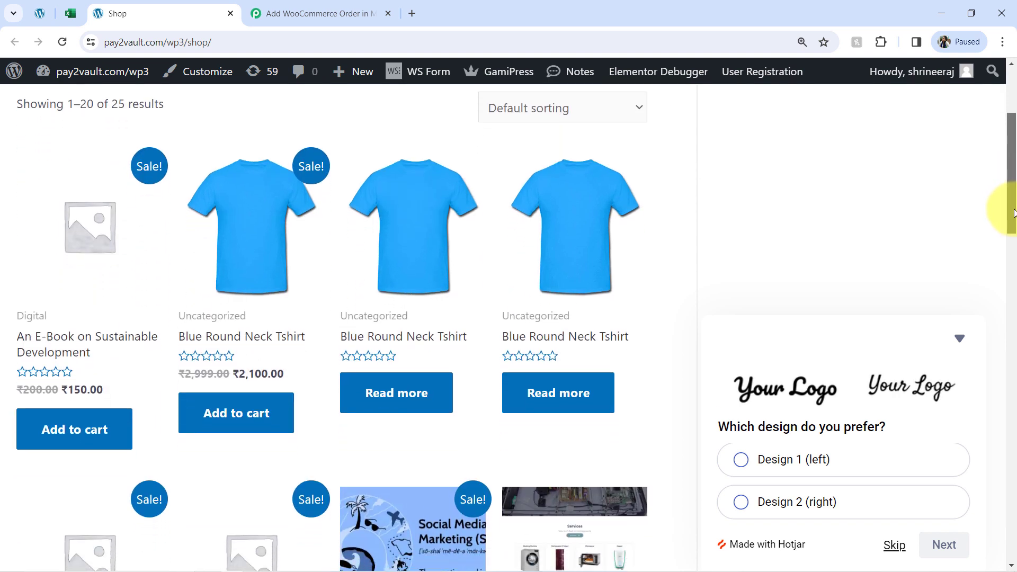
pyautogui.rightClick(225, 413)
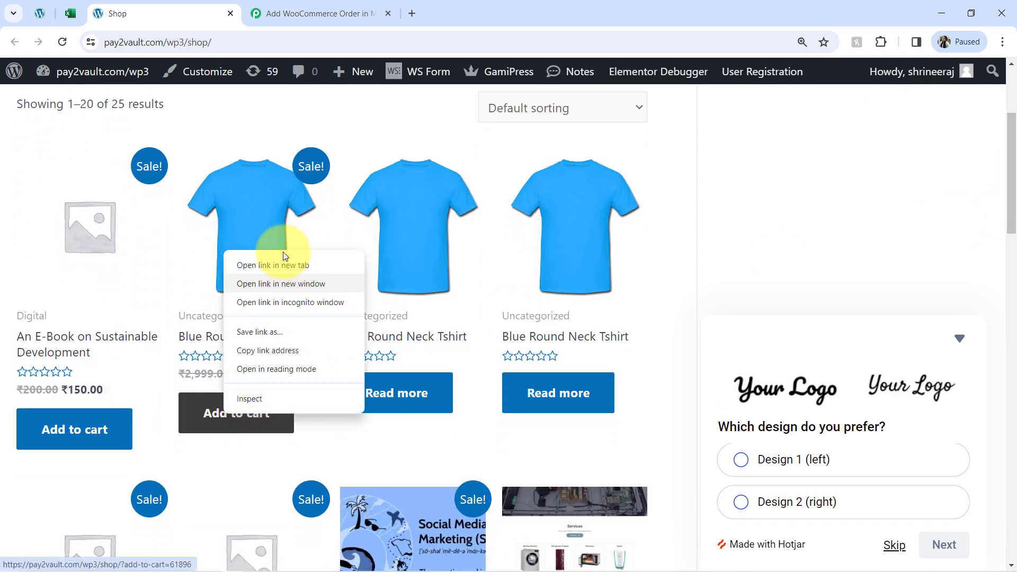
pyautogui.click(266, 266)
pyautogui.moveTo(1008, 196); pyautogui.dragTo(1013, 218)
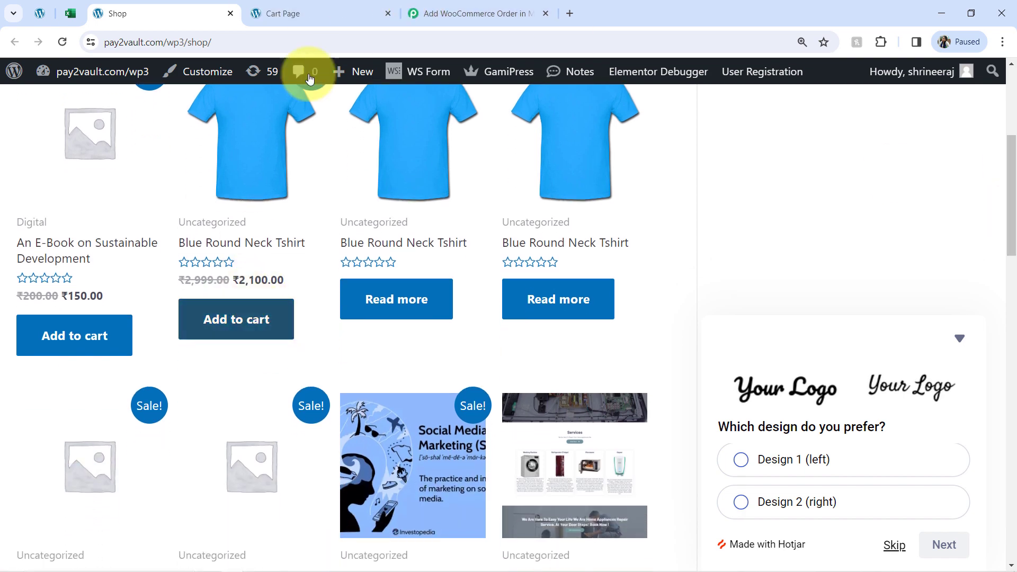
pyautogui.click(319, 17)
pyautogui.click(121, 13)
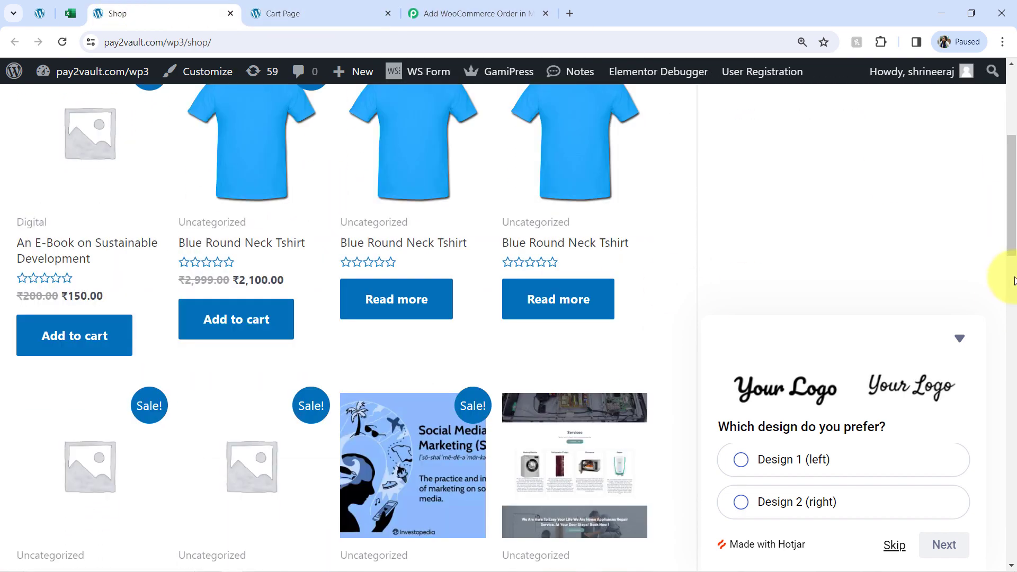
# Step: Add the Iron Press and the Microphone to the cart, each through its own new browser tab
pyautogui.moveTo(1009, 233); pyautogui.dragTo(1013, 373)
pyautogui.scroll(-1, 529, 423)
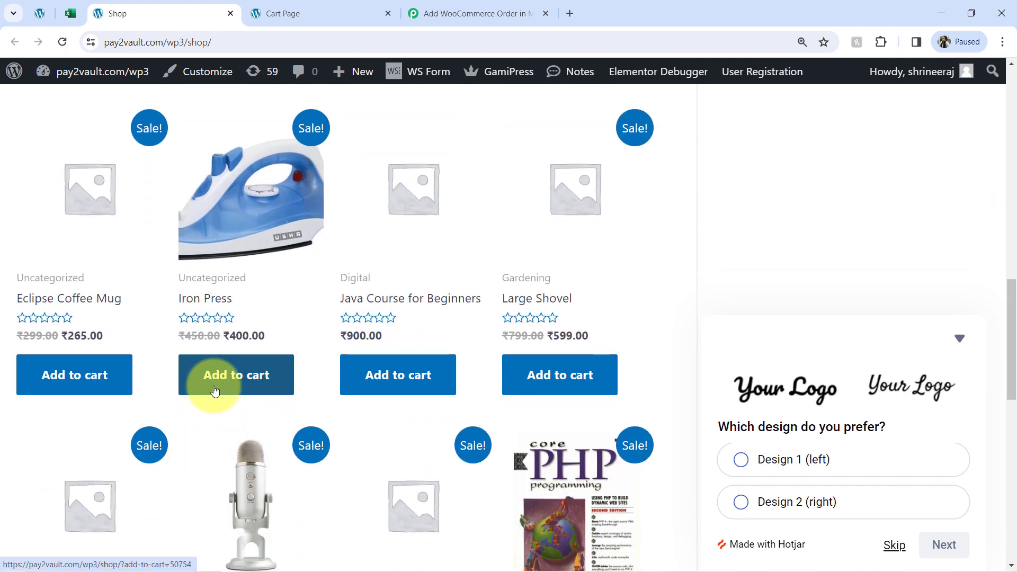
pyautogui.rightClick(215, 225)
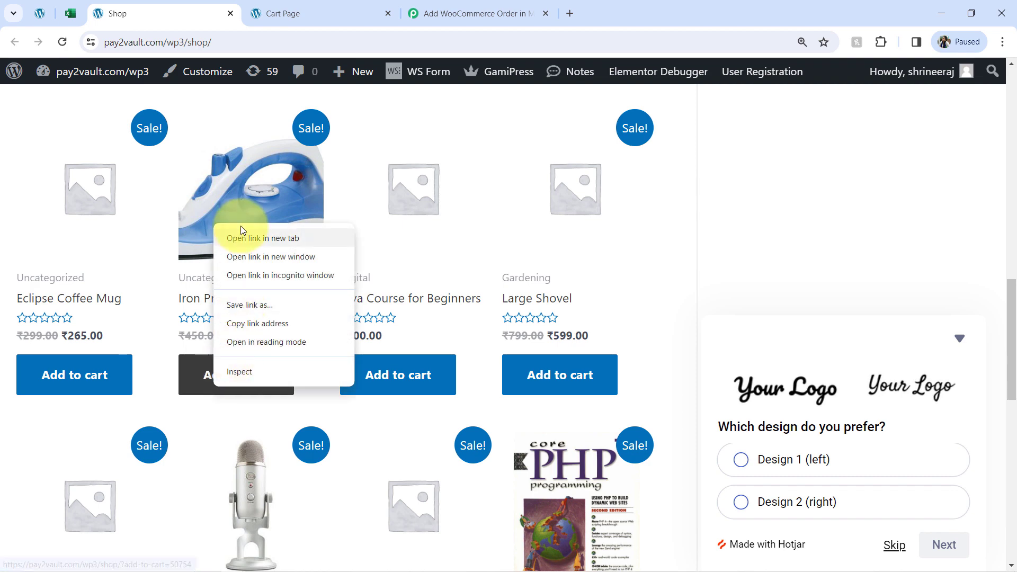
pyautogui.click(227, 236)
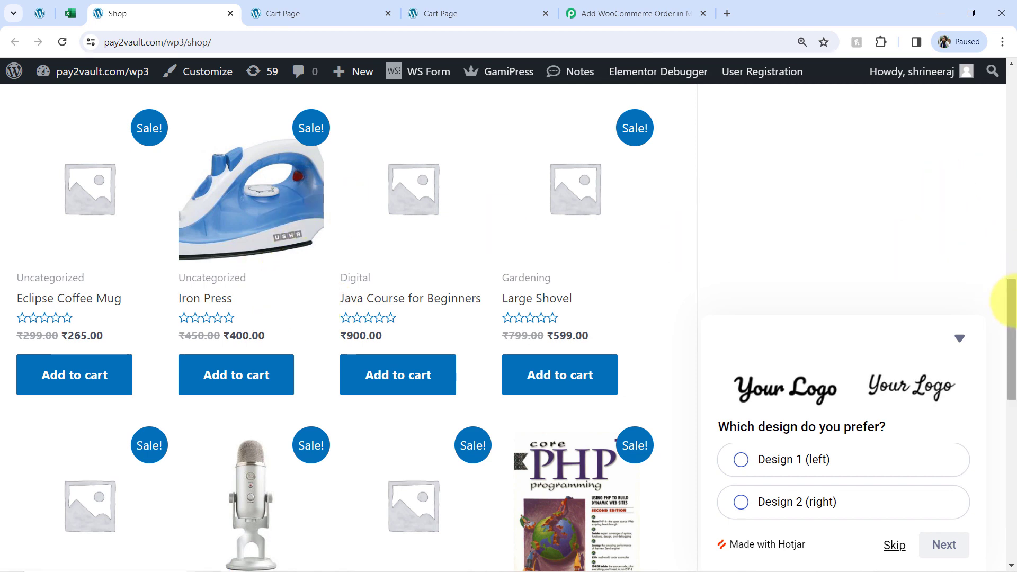
pyautogui.moveTo(1011, 339); pyautogui.dragTo(1011, 411)
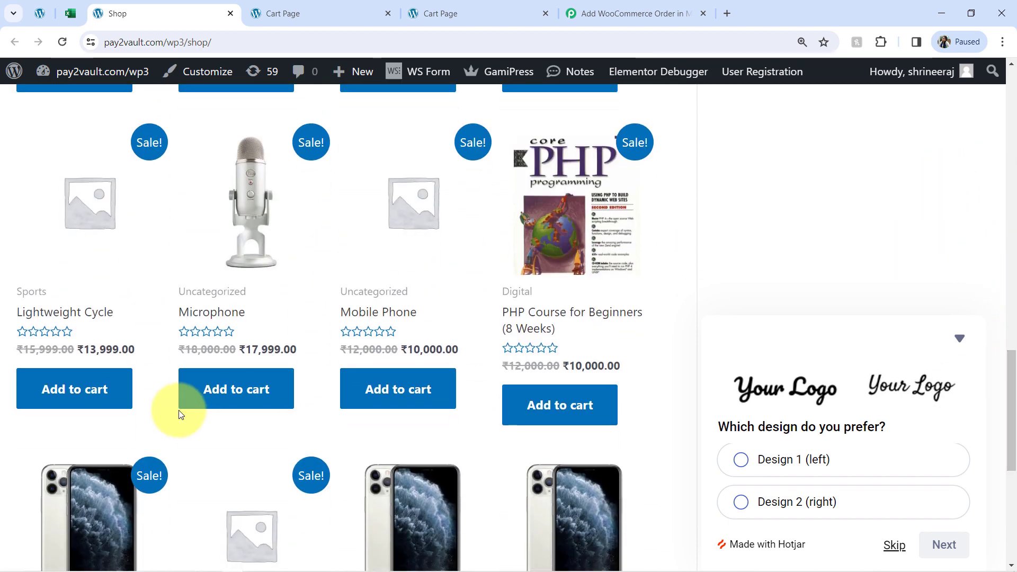
pyautogui.rightClick(233, 384)
pyautogui.click(282, 402)
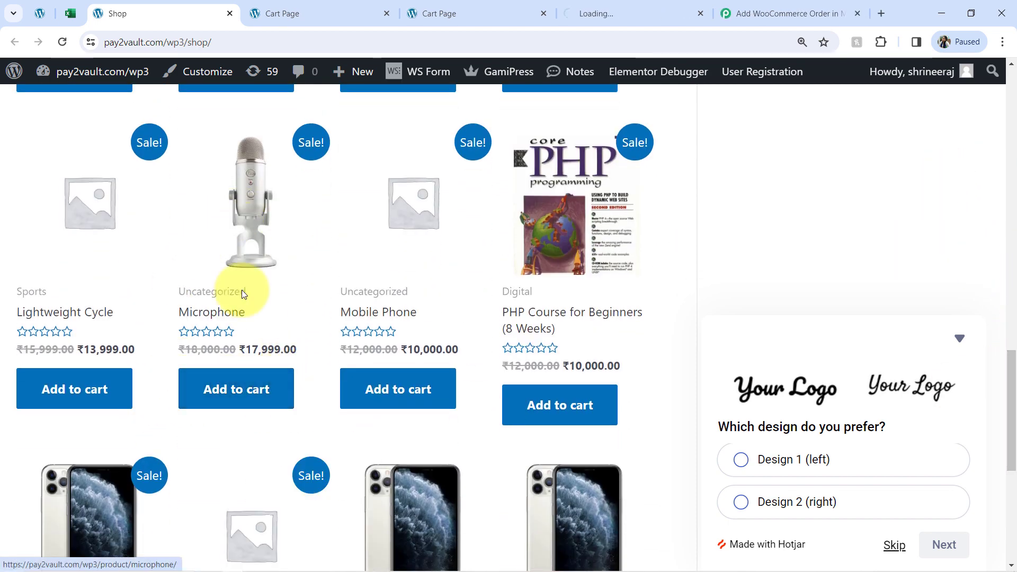
# Step: Check the three cart tabs for the added T-shirt, iron press and microphone
pyautogui.click(317, 14)
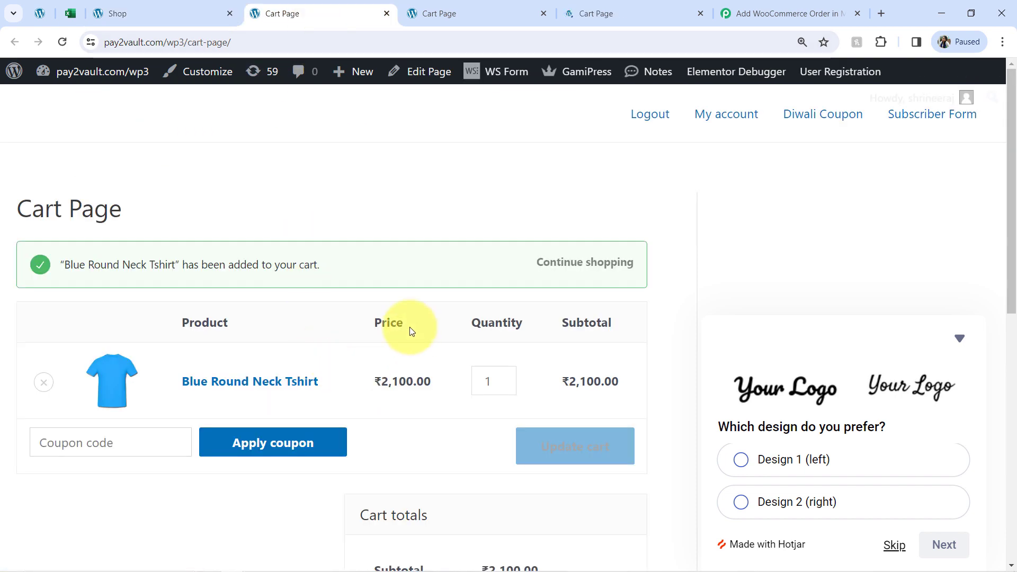
pyautogui.click(472, 12)
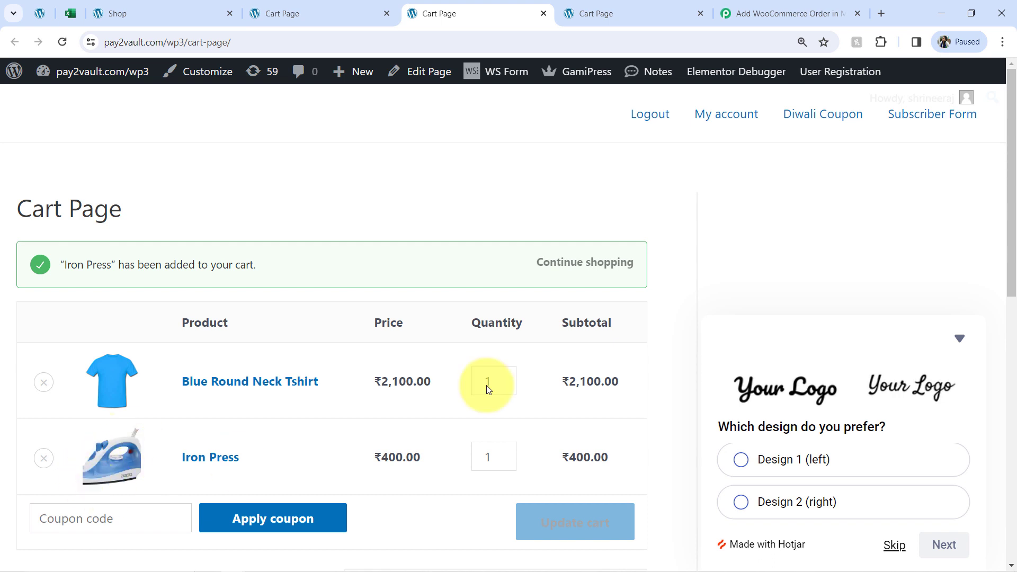
pyautogui.click(659, 3)
pyautogui.moveTo(1013, 260); pyautogui.dragTo(1010, 346)
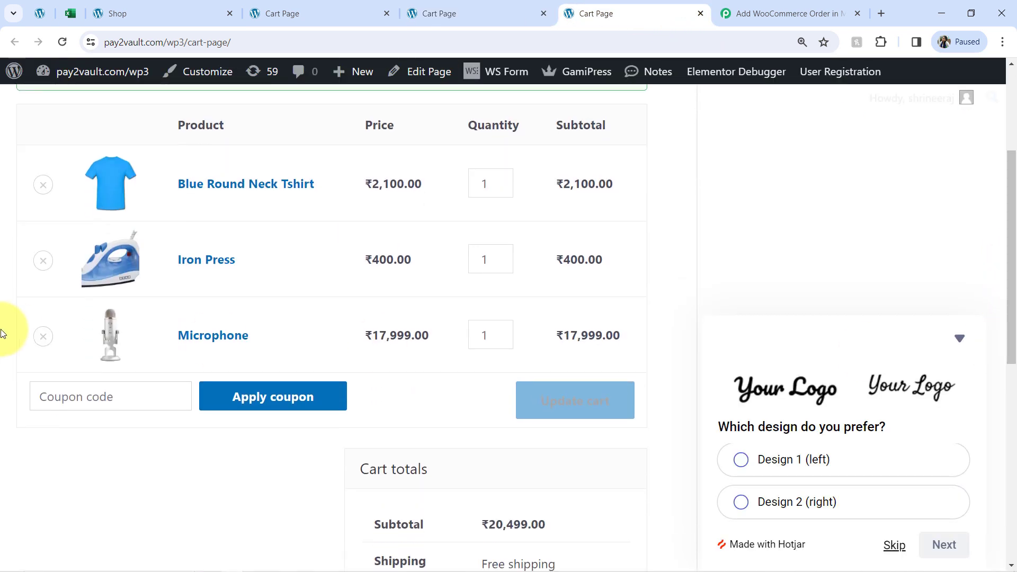
# Step: Enter 3 as the Blue Round Neck Tshirt's quantity in the latest cart and close the two older cart tabs
pyautogui.click(502, 180)
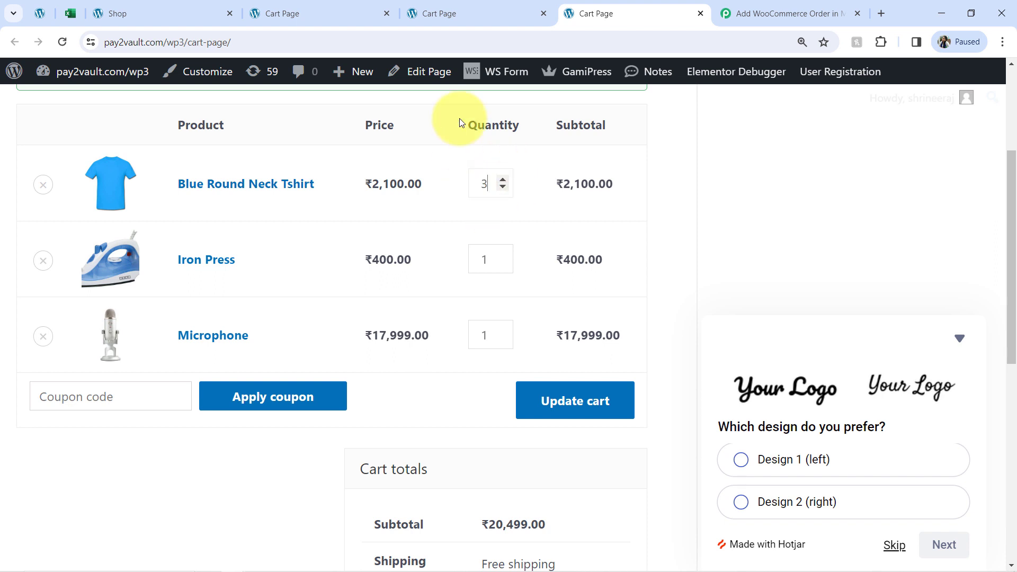
pyautogui.click(502, 181)
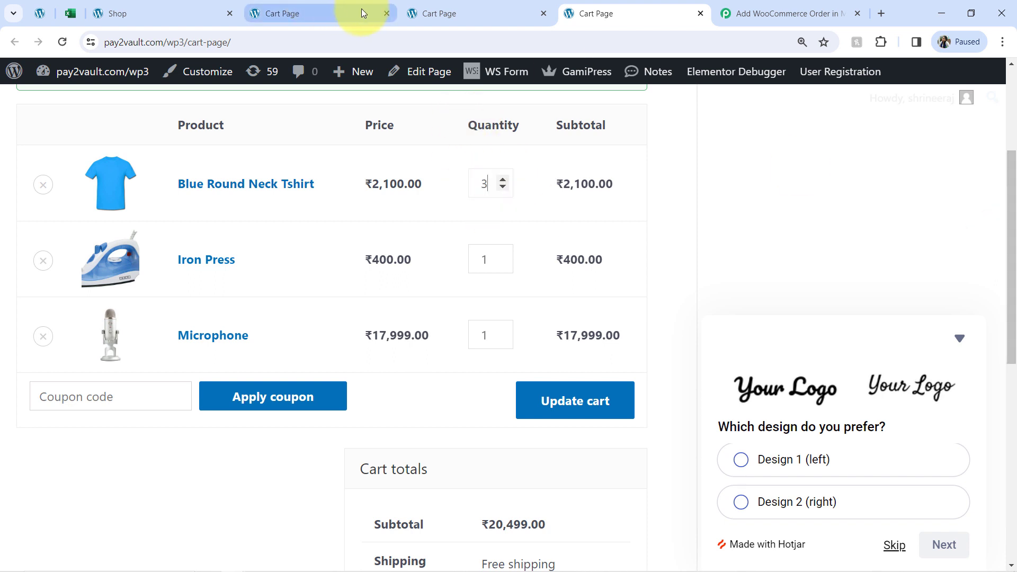
pyautogui.click(386, 13)
pyautogui.click(386, 13)
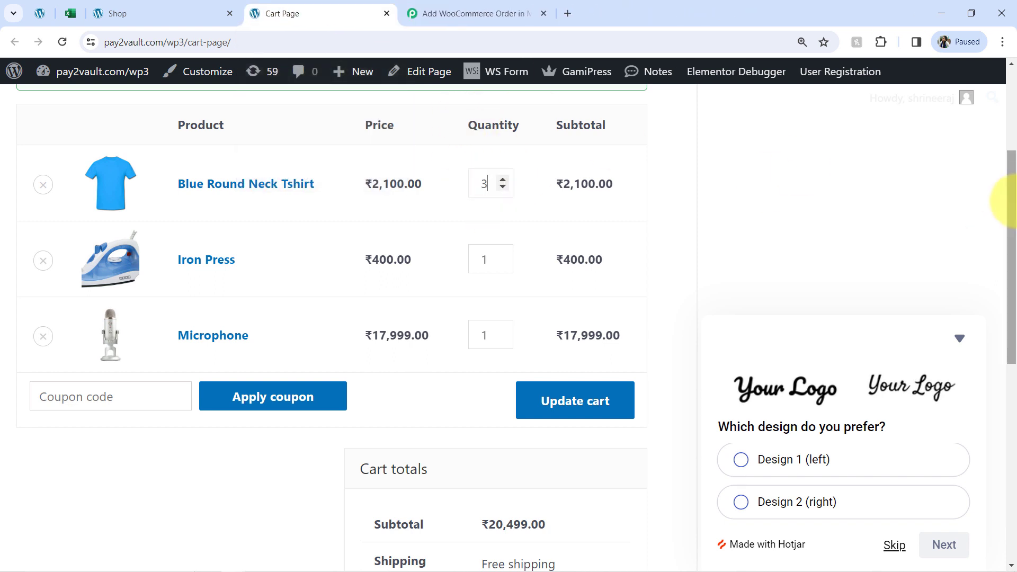
# Step: Proceed to checkout and review the prefilled billing details, from the customer's name to the contact fields
pyautogui.moveTo(1005, 200); pyautogui.dragTo(995, 372)
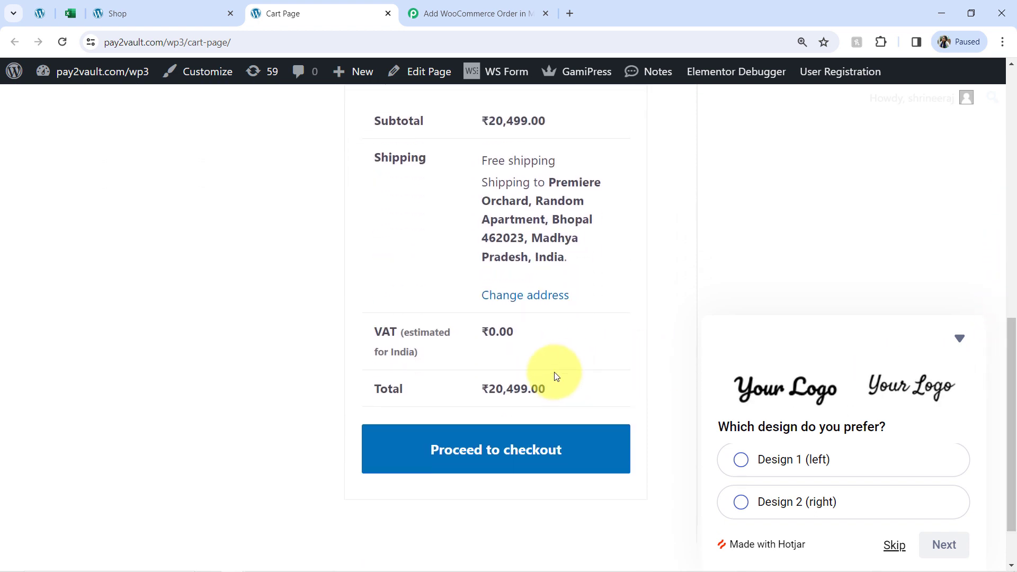
pyautogui.click(467, 465)
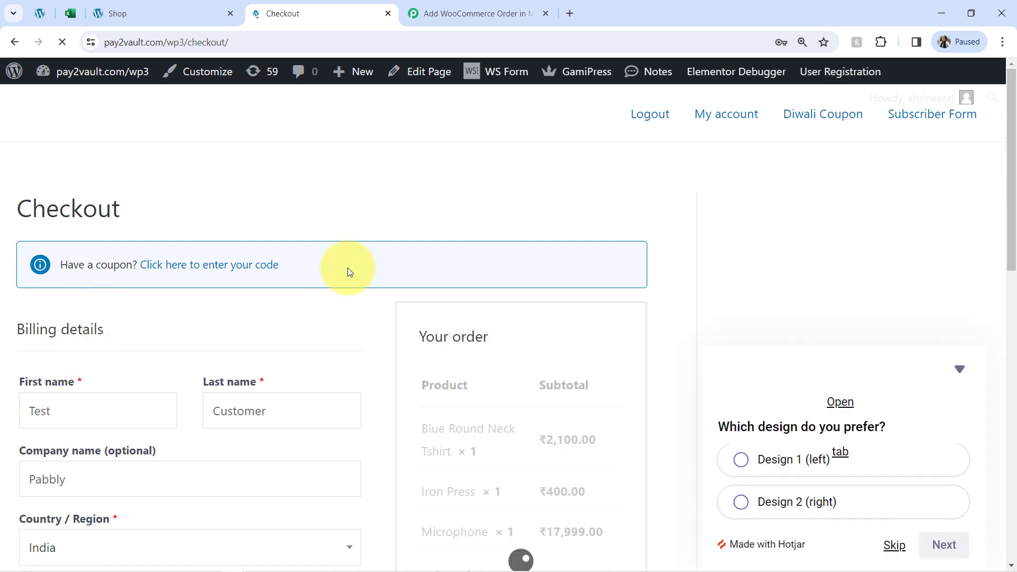
pyautogui.moveTo(1013, 190); pyautogui.dragTo(1007, 261)
pyautogui.doubleClick(40, 233)
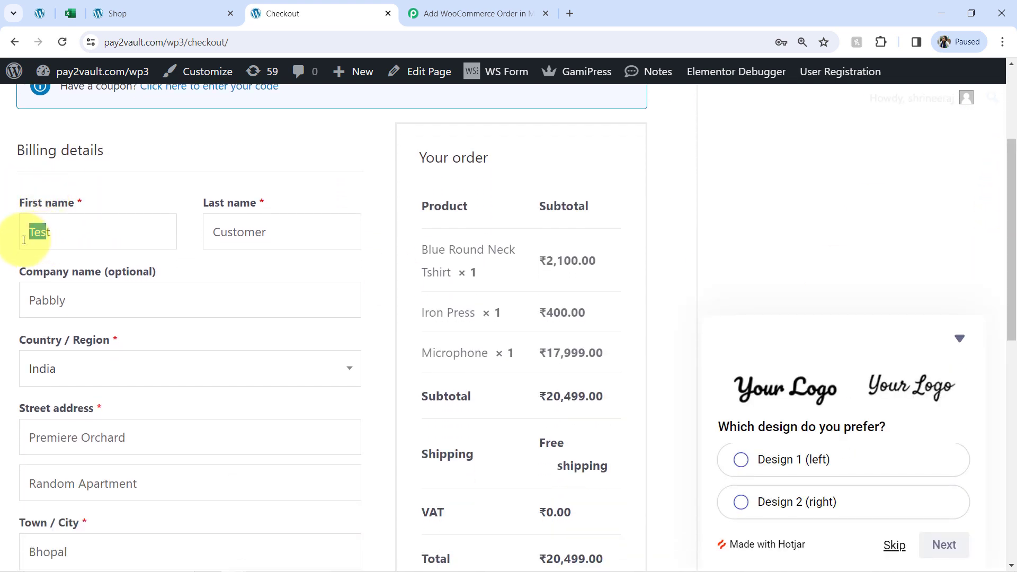
pyautogui.doubleClick(291, 236)
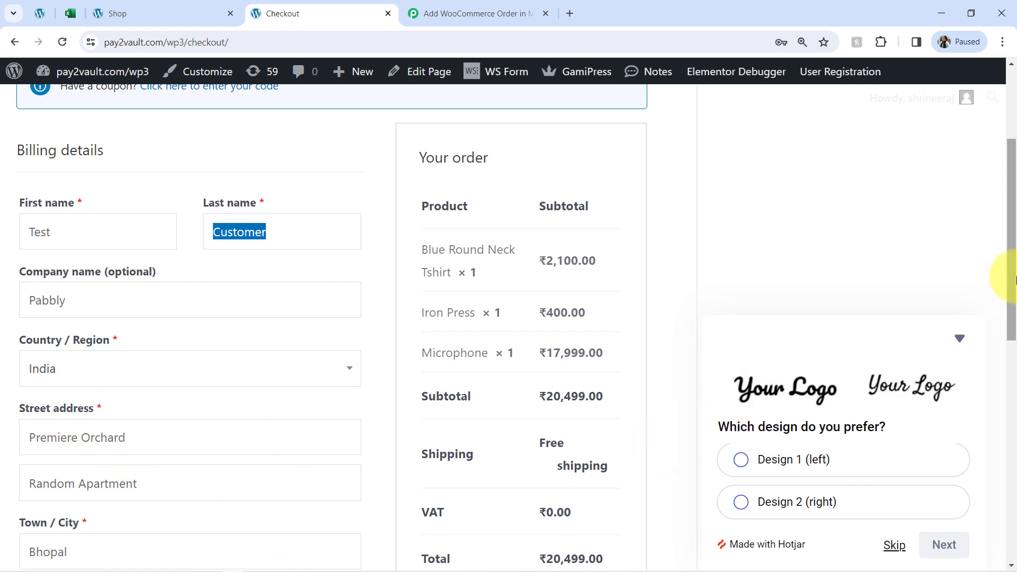
pyautogui.moveTo(1013, 278); pyautogui.dragTo(1009, 442)
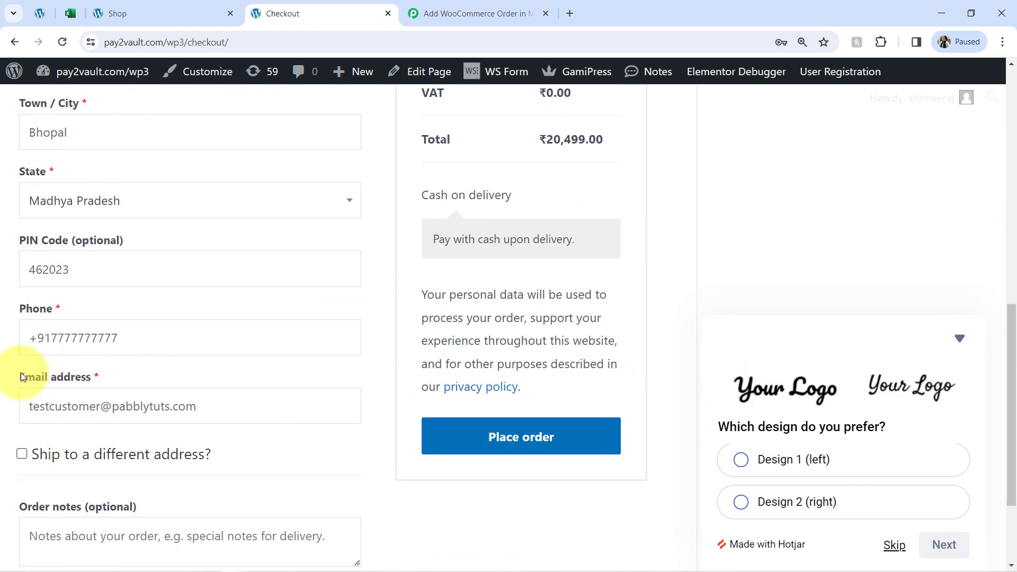
# Step: Place the cash on delivery order and check the order confirmation message
pyautogui.click(507, 433)
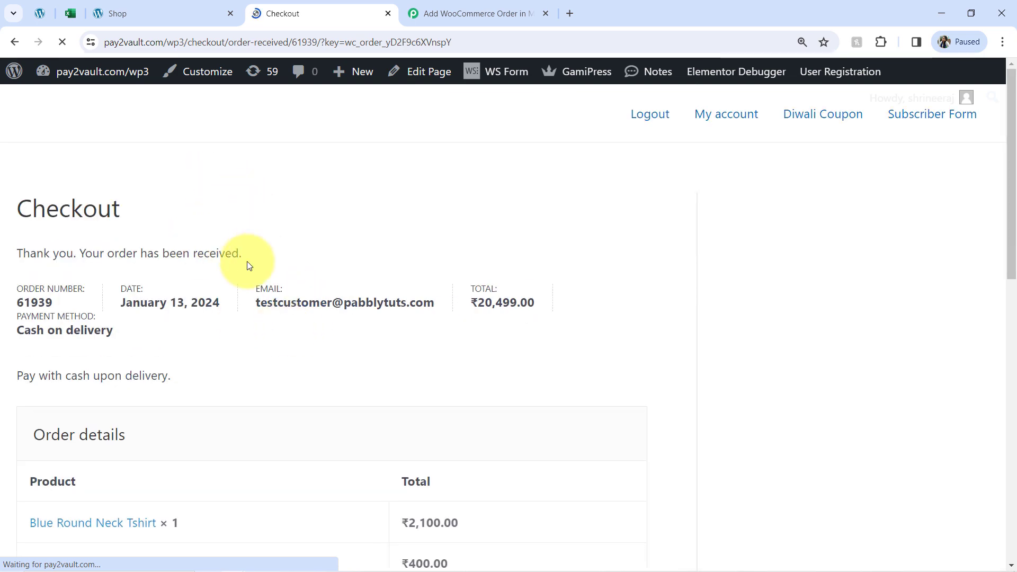
pyautogui.doubleClick(63, 253)
pyautogui.tripleClick(58, 253)
# Step: Return to the Pabbly Connect workflow and close the checkout and shop tabs
pyautogui.click(471, 13)
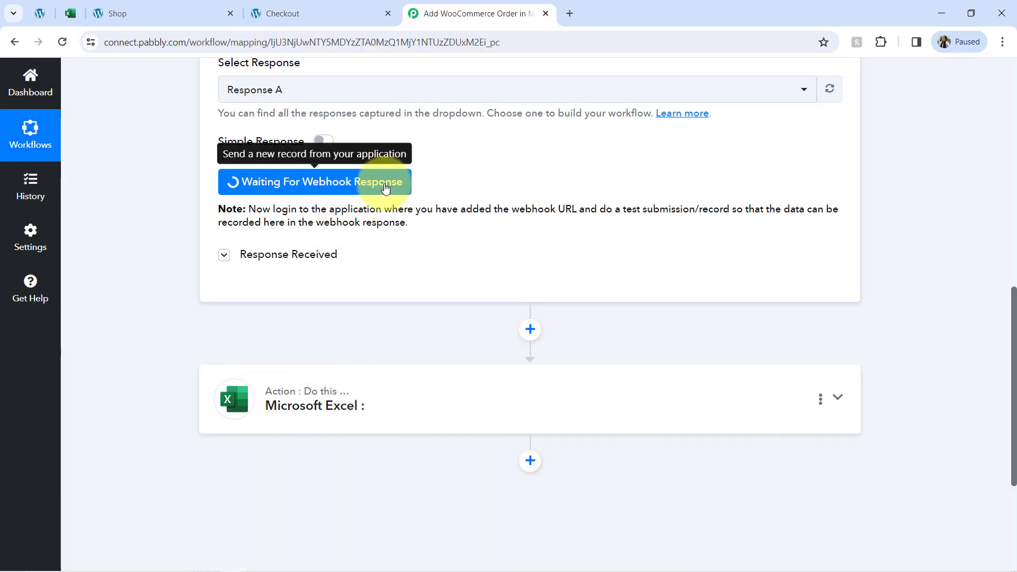
pyautogui.click(386, 14)
pyautogui.click(230, 13)
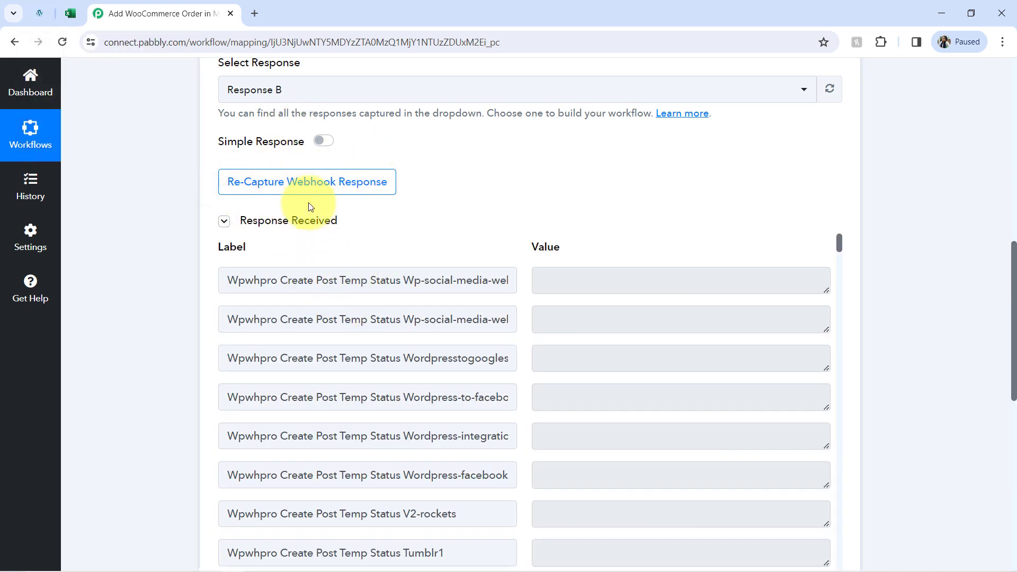
# Step: Examine the customer's billing details in the newly received webhook response, including the email, name, phone and postcode fields
pyautogui.moveTo(1013, 282); pyautogui.dragTo(998, 322)
pyautogui.moveTo(841, 120); pyautogui.dragTo(819, 324)
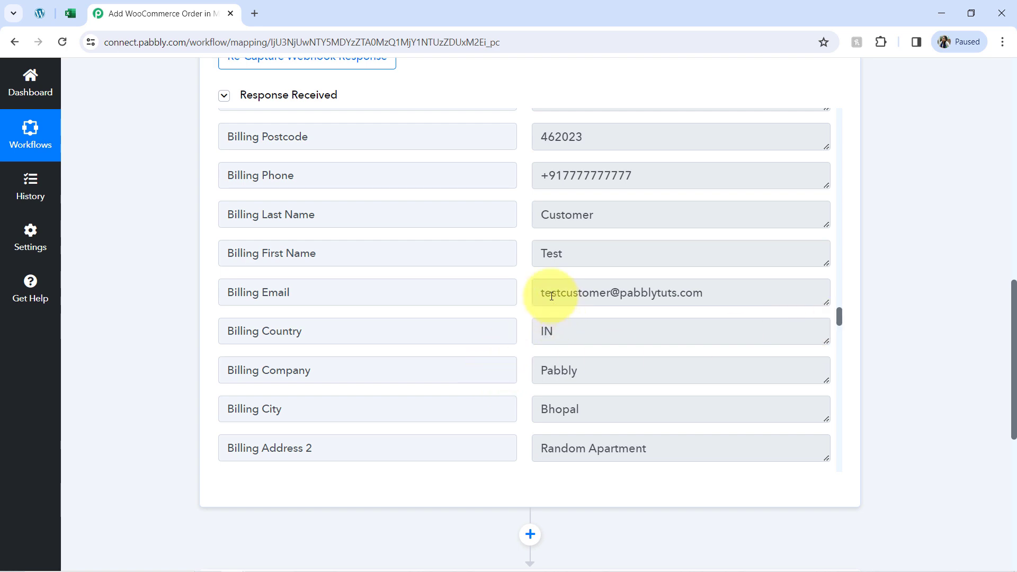
pyautogui.moveTo(552, 296); pyautogui.dragTo(664, 298)
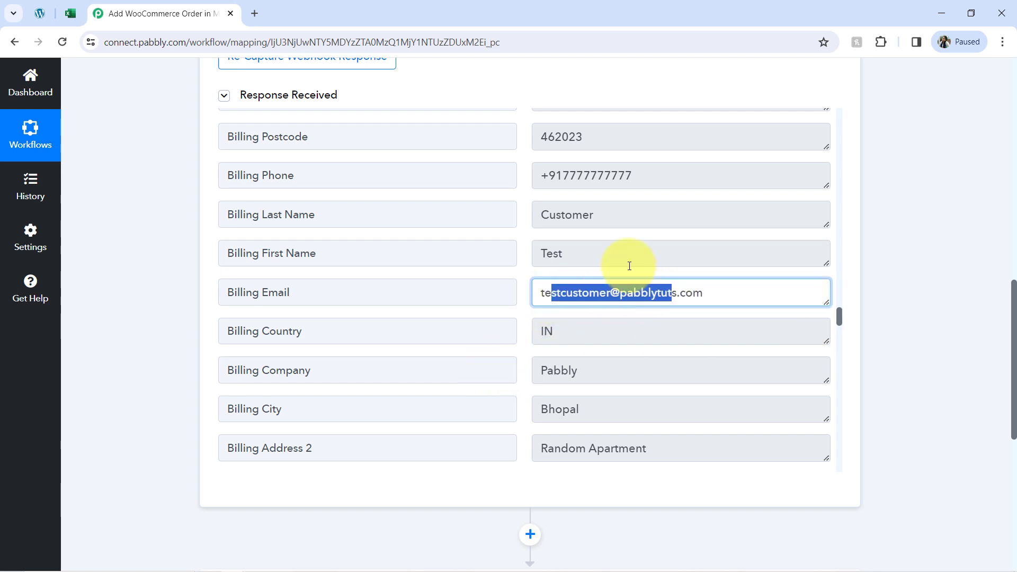
pyautogui.moveTo(536, 267); pyautogui.dragTo(584, 241)
pyautogui.doubleClick(585, 206)
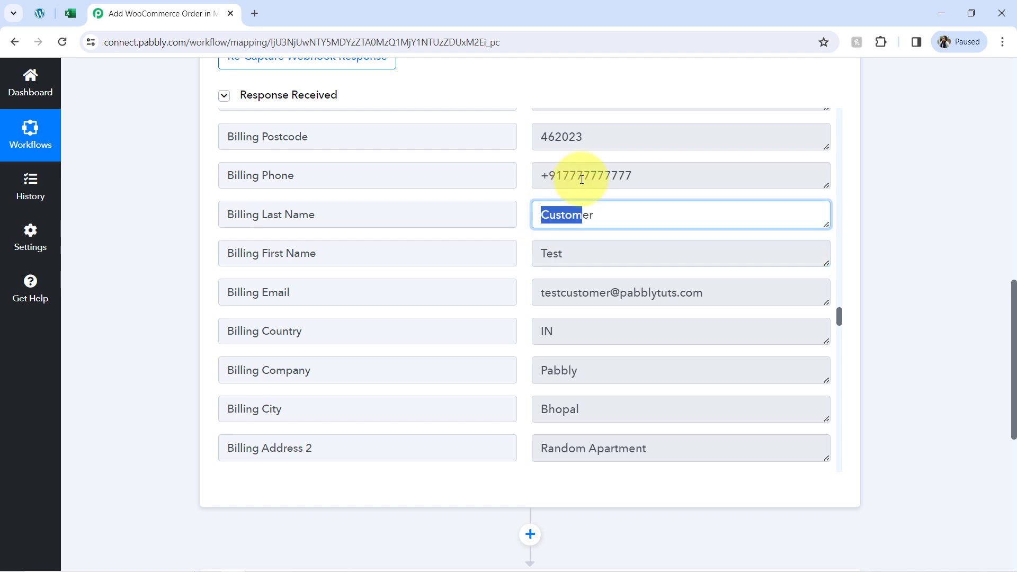
pyautogui.moveTo(583, 176); pyautogui.dragTo(548, 137)
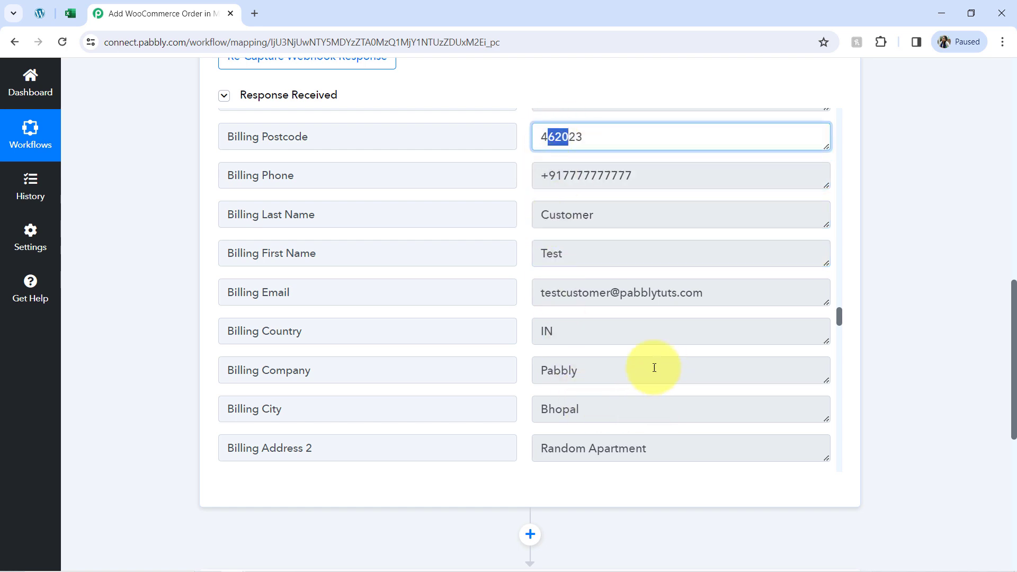
# Step: Find the Line Items field in the webhook response, enlarge its value box and examine the ordered products' data
pyautogui.moveTo(838, 317); pyautogui.dragTo(836, 265)
pyautogui.moveTo(347, 252); pyautogui.dragTo(221, 271)
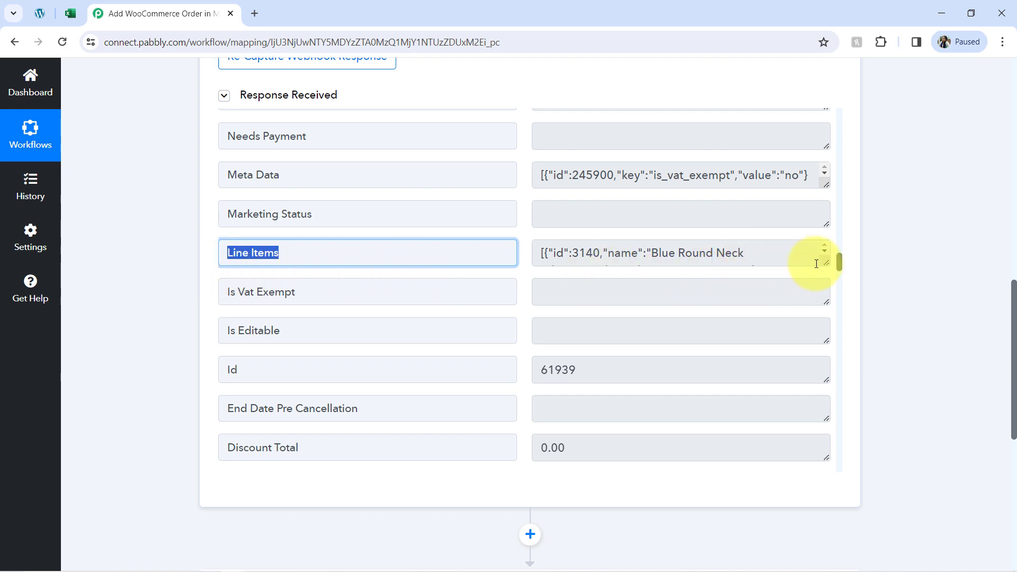
pyautogui.moveTo(826, 264); pyautogui.dragTo(798, 490)
pyautogui.moveTo(583, 269); pyautogui.dragTo(602, 388)
pyautogui.click(566, 270)
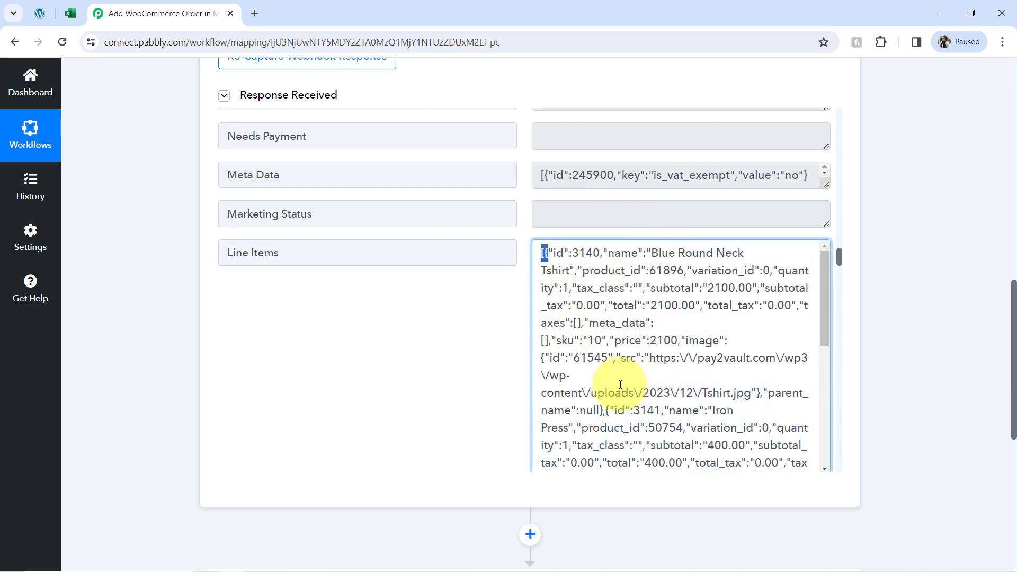
pyautogui.click(611, 274)
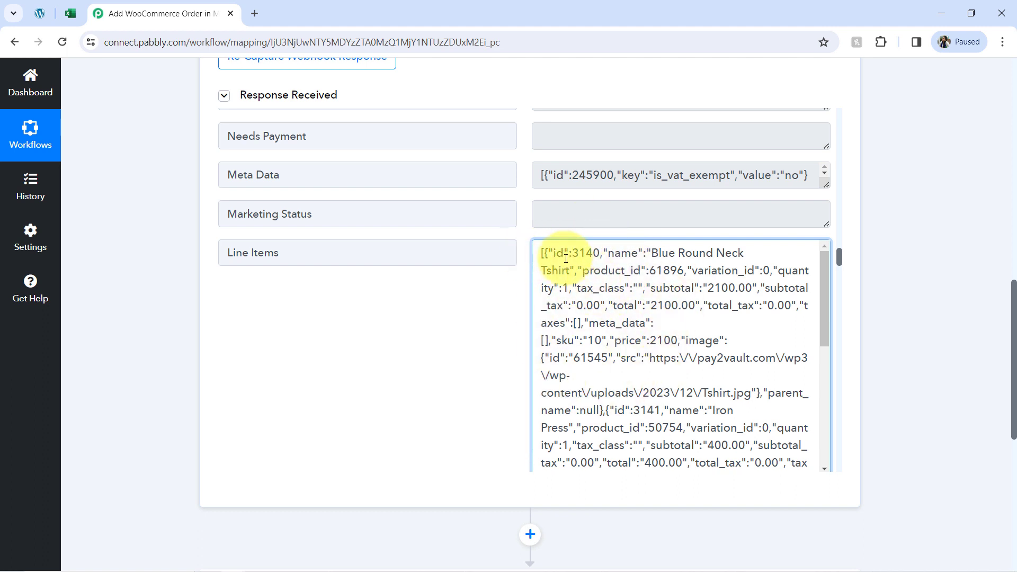
pyautogui.hotkey('ctrl', 'a')
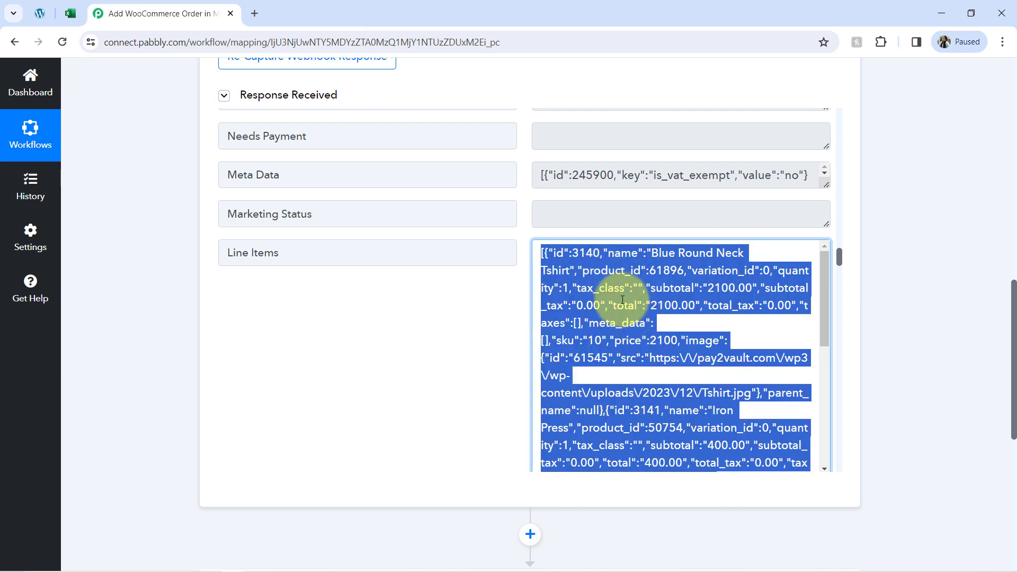
pyautogui.click(646, 263)
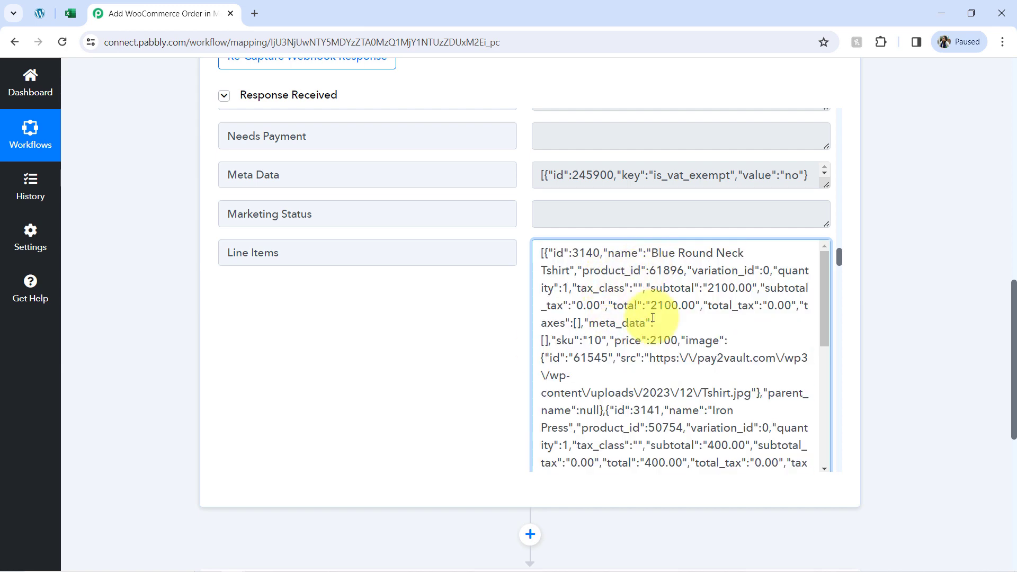
pyautogui.moveTo(589, 305); pyautogui.dragTo(593, 357)
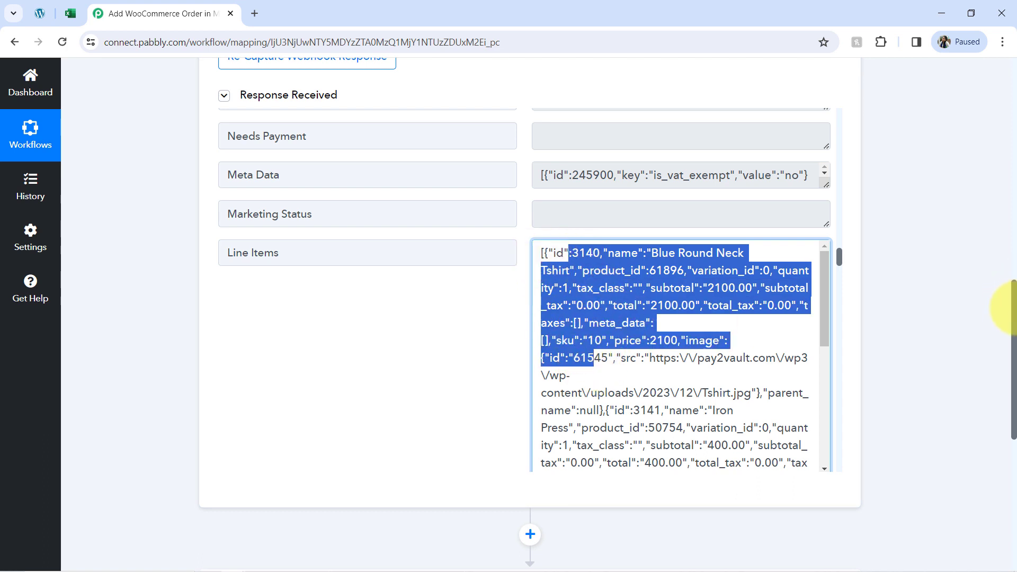
pyautogui.moveTo(1015, 308); pyautogui.dragTo(1013, 267)
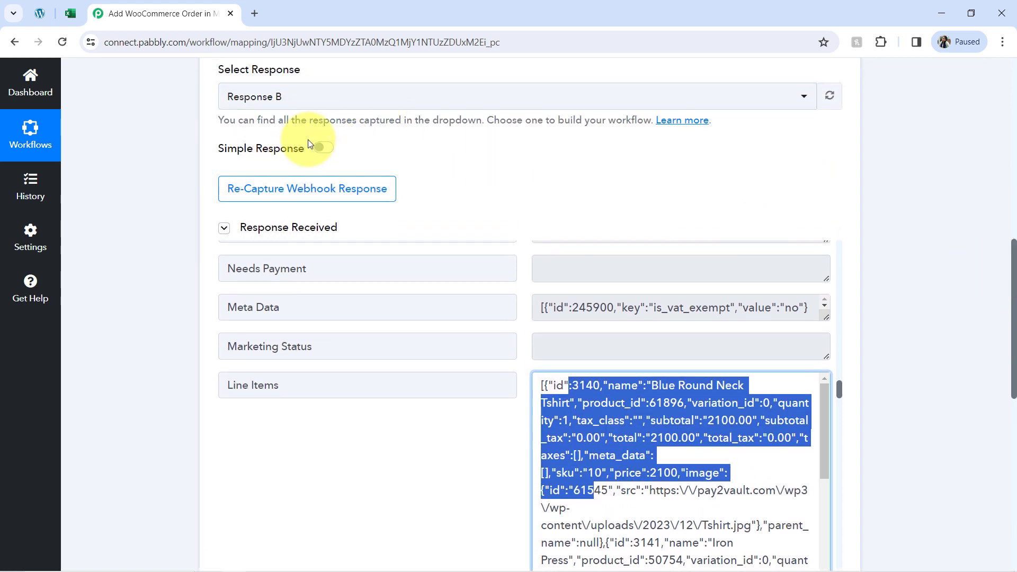
pyautogui.moveTo(1015, 315); pyautogui.dragTo(1013, 365)
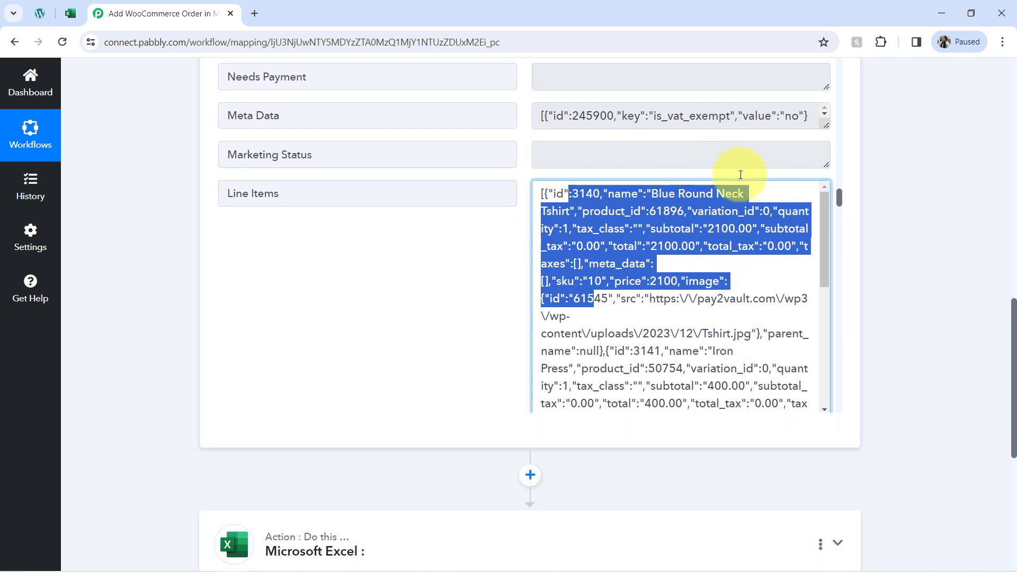
# Step: Examine the first product's details in the enlarged Line Items value, from the id and name through the image and parent name
pyautogui.click(595, 220)
pyautogui.moveTo(564, 193); pyautogui.dragTo(585, 351)
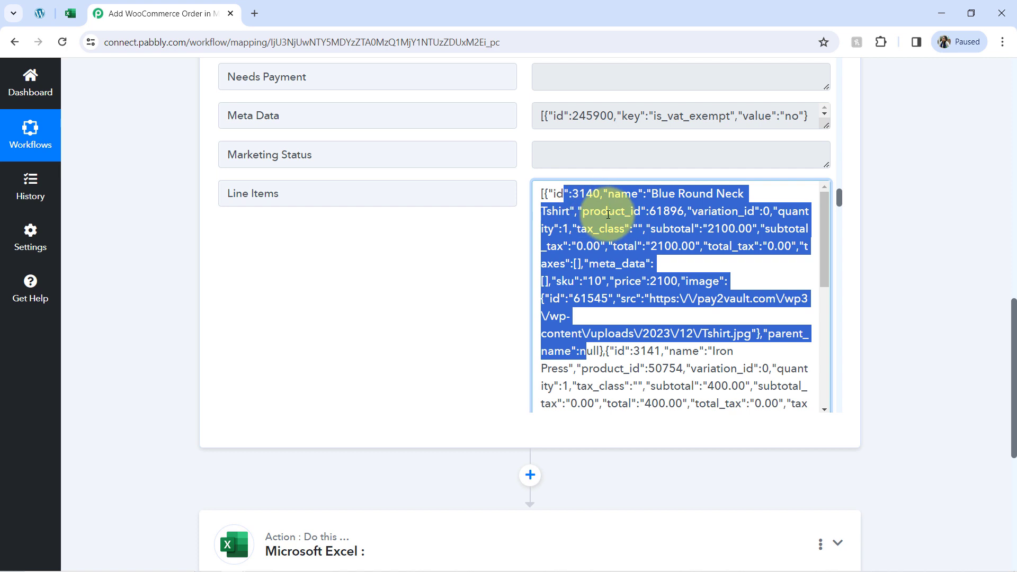
pyautogui.click(556, 274)
pyautogui.moveTo(558, 196); pyautogui.dragTo(630, 370)
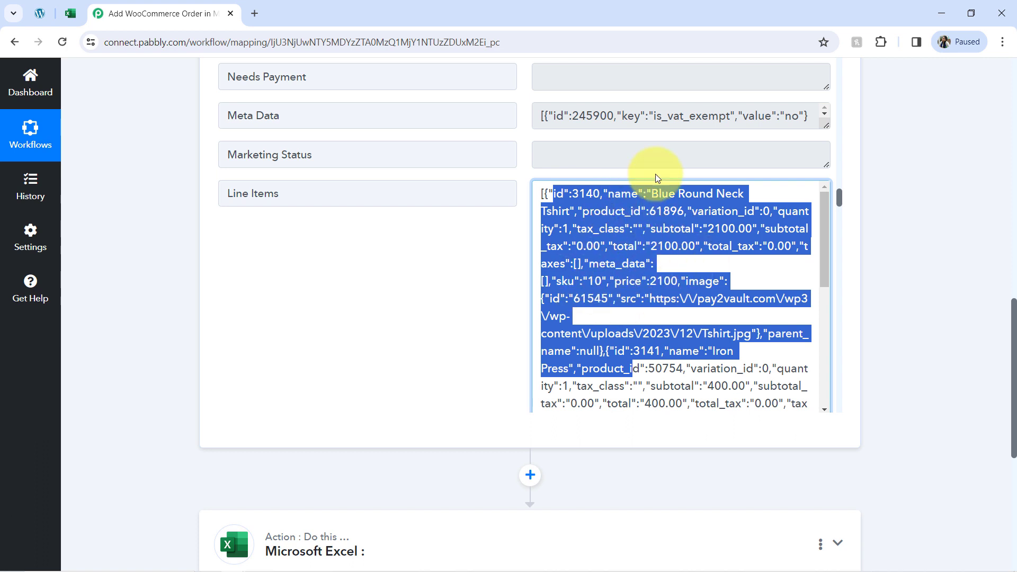
pyautogui.click(686, 239)
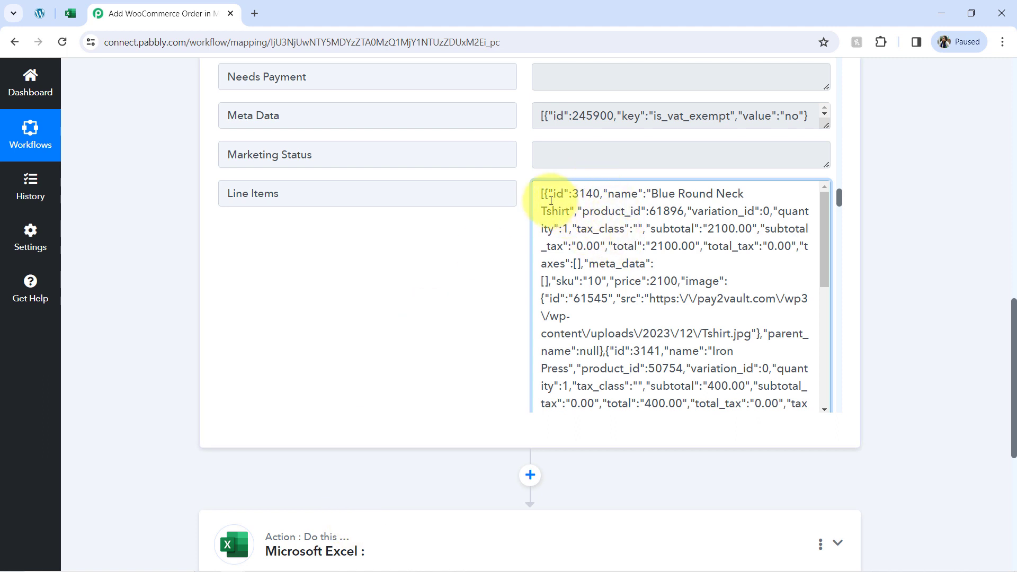
pyautogui.moveTo(550, 197); pyautogui.dragTo(585, 335)
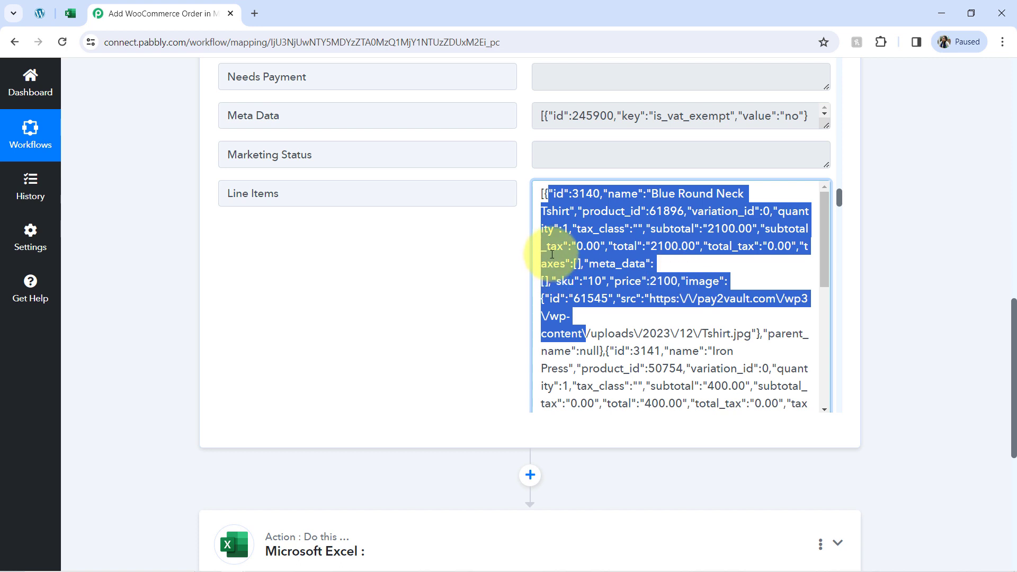
# Step: Insert a new action step between the WooCommerce trigger and the Microsoft Excel action
pyautogui.moveTo(1014, 318); pyautogui.dragTo(987, 380)
pyautogui.click(534, 272)
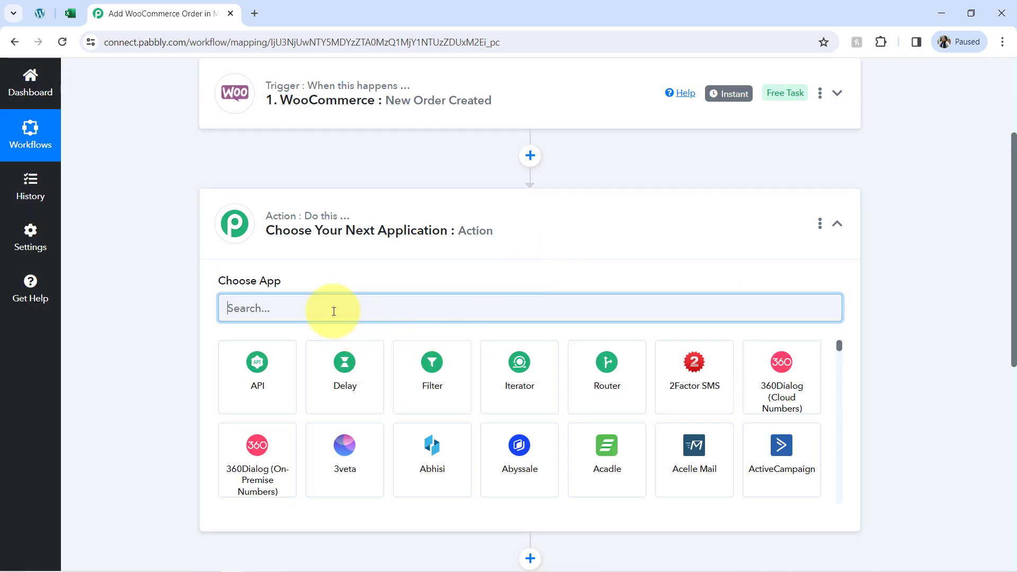
pyautogui.write('date')
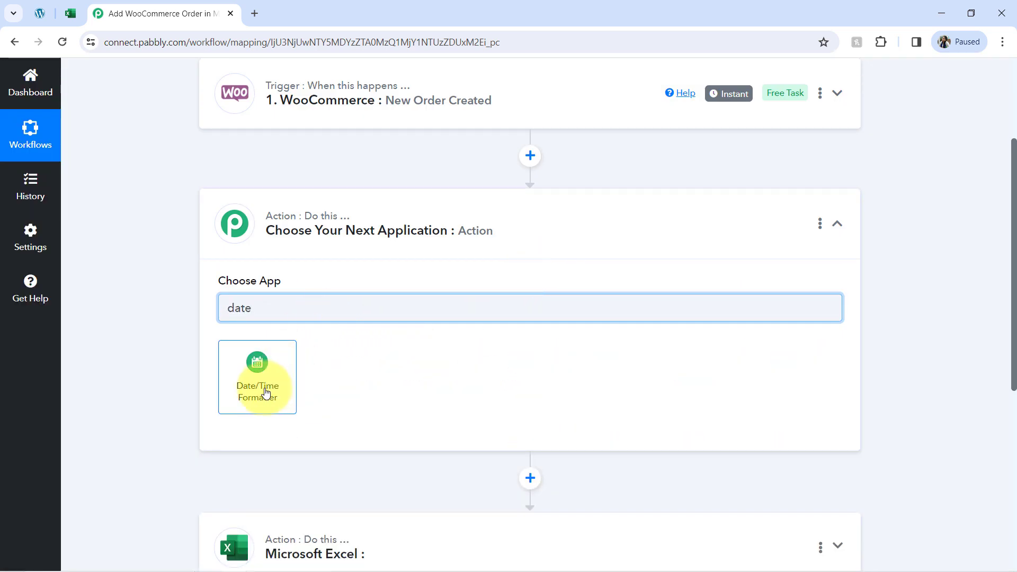
pyautogui.click(266, 392)
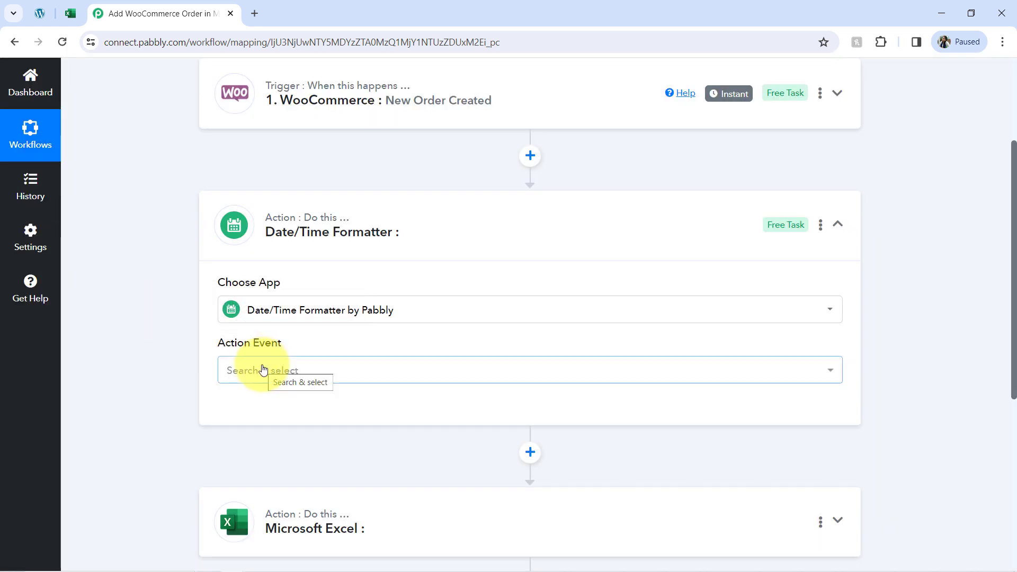
pyautogui.click(258, 377)
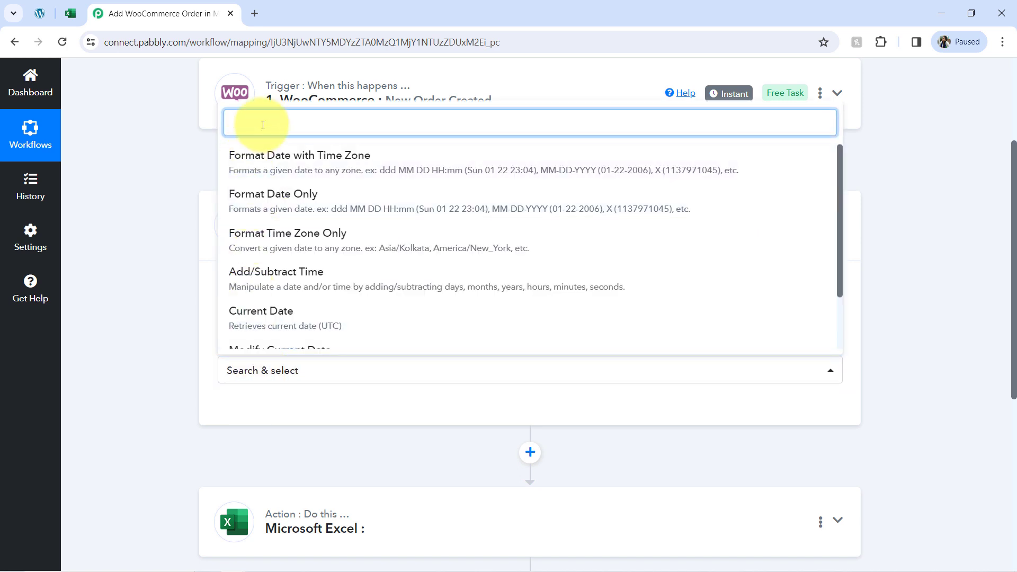
pyautogui.write('lin')
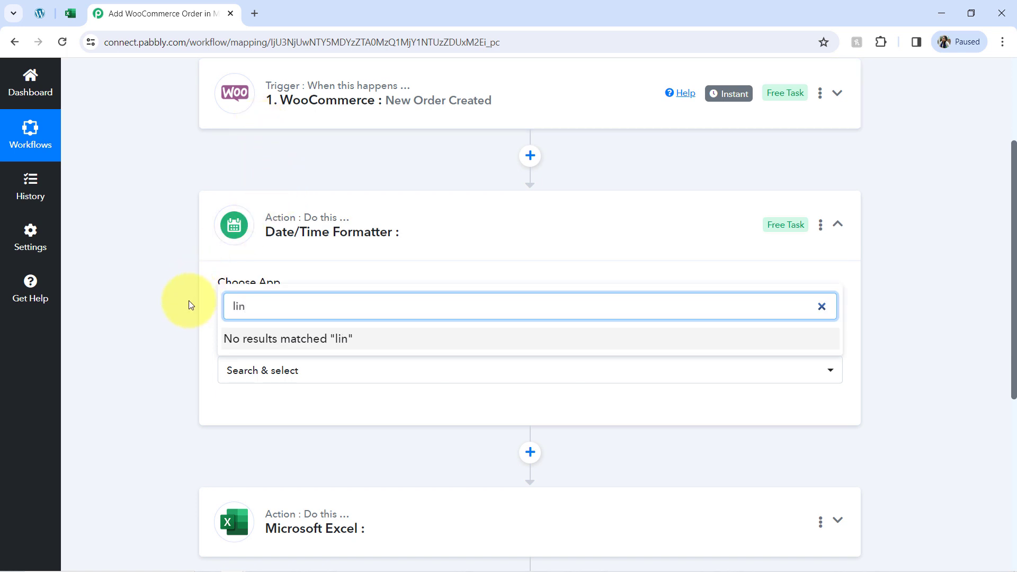
pyautogui.click(189, 300)
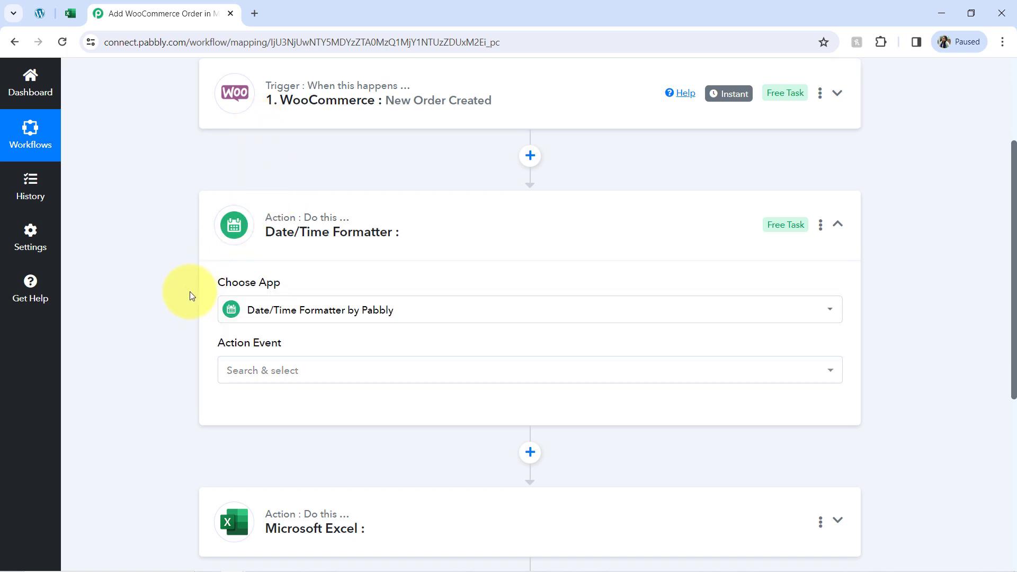
# Step: Set the new action step's app to Data Transformer by Pabbly
pyautogui.click(315, 321)
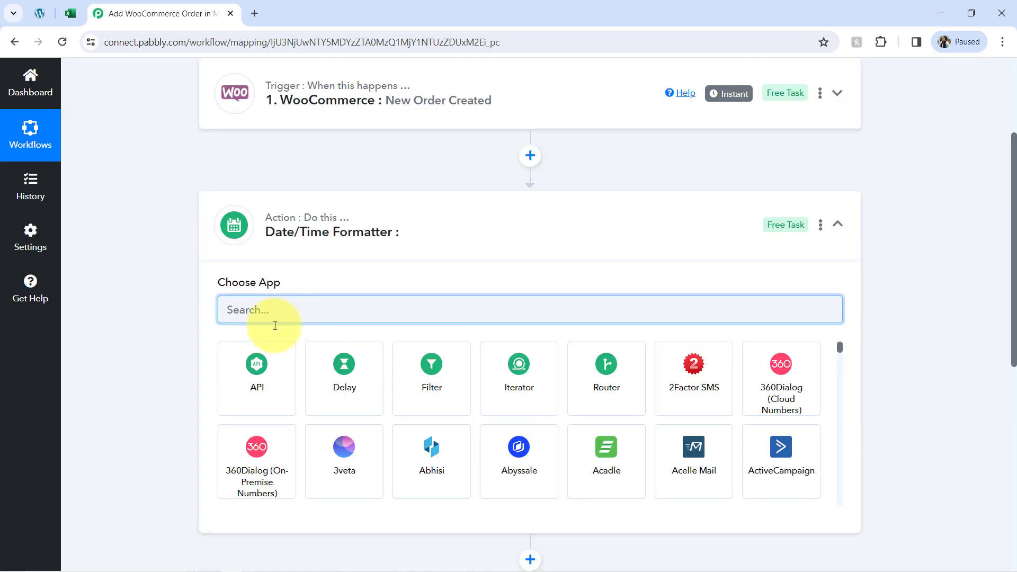
pyautogui.click(257, 306)
pyautogui.write('dat')
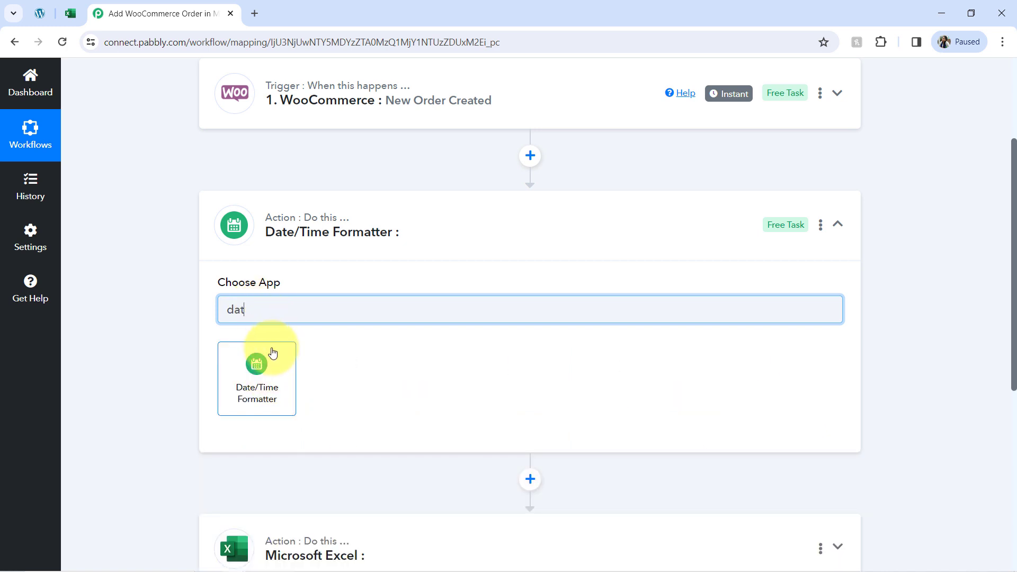
pyautogui.write('ea')
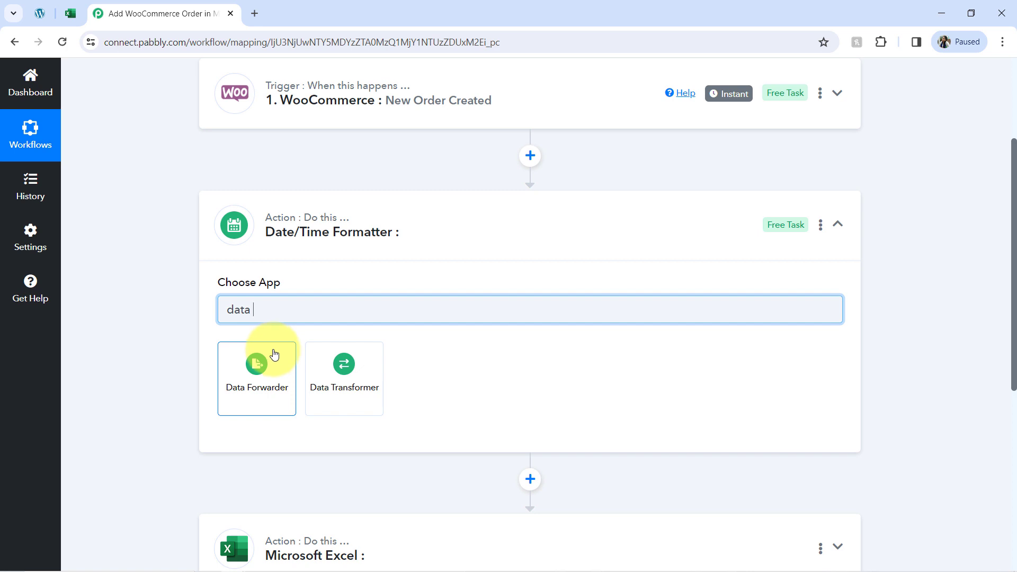
pyautogui.click(335, 370)
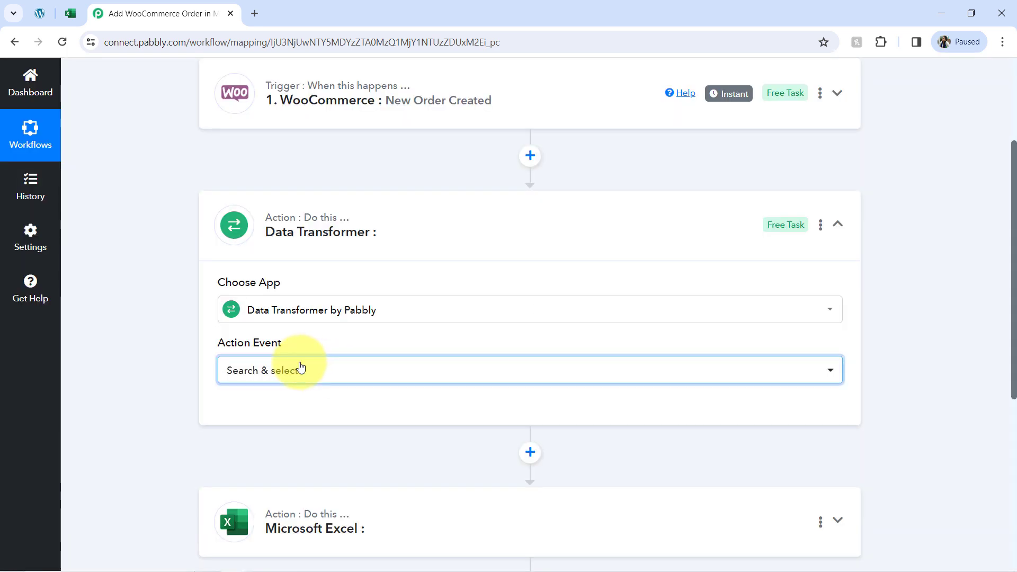
# Step: Choose Line Itemizer as the Data Transformer's action event and connect it
pyautogui.click(300, 369)
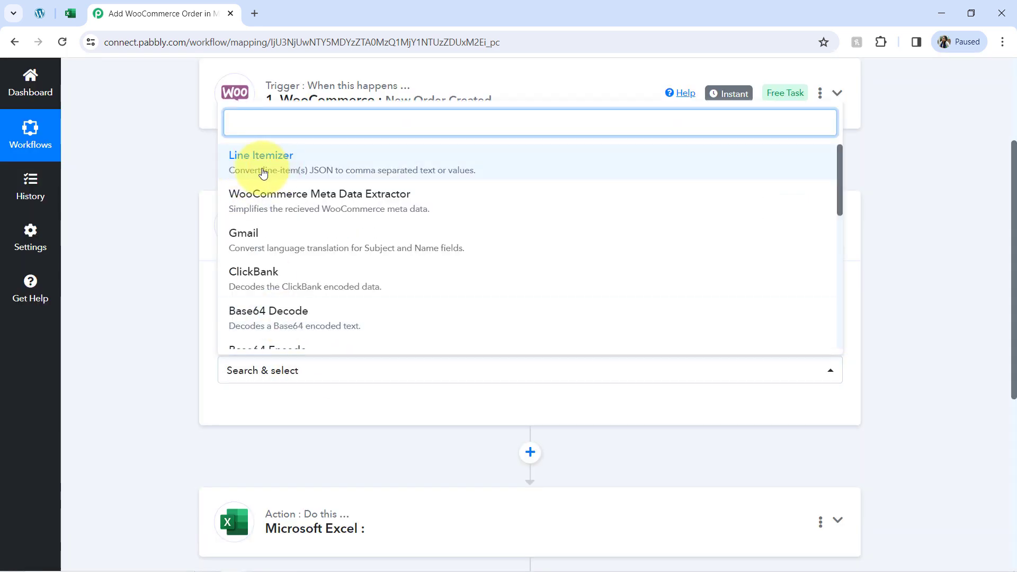
pyautogui.click(269, 166)
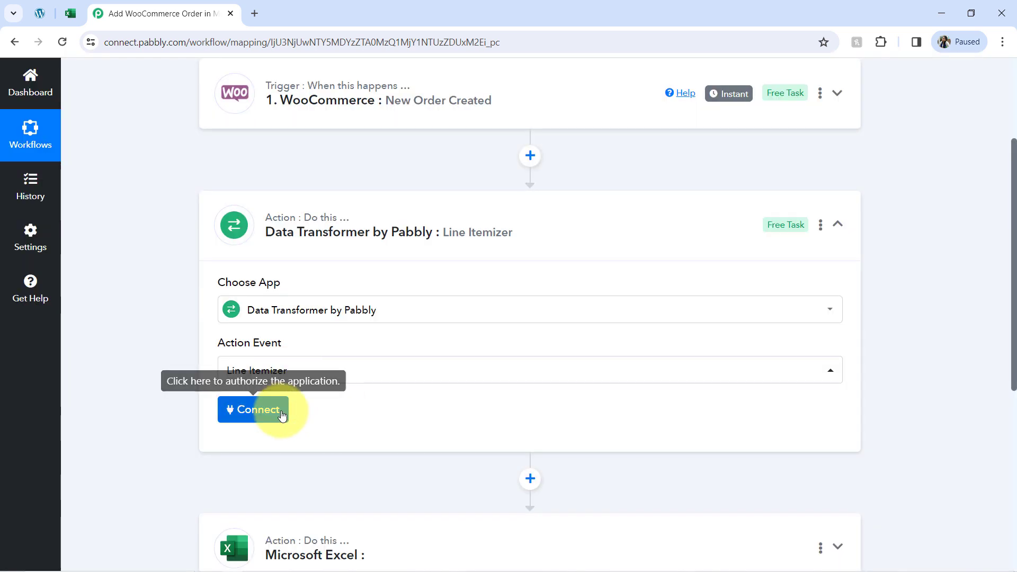
pyautogui.click(263, 414)
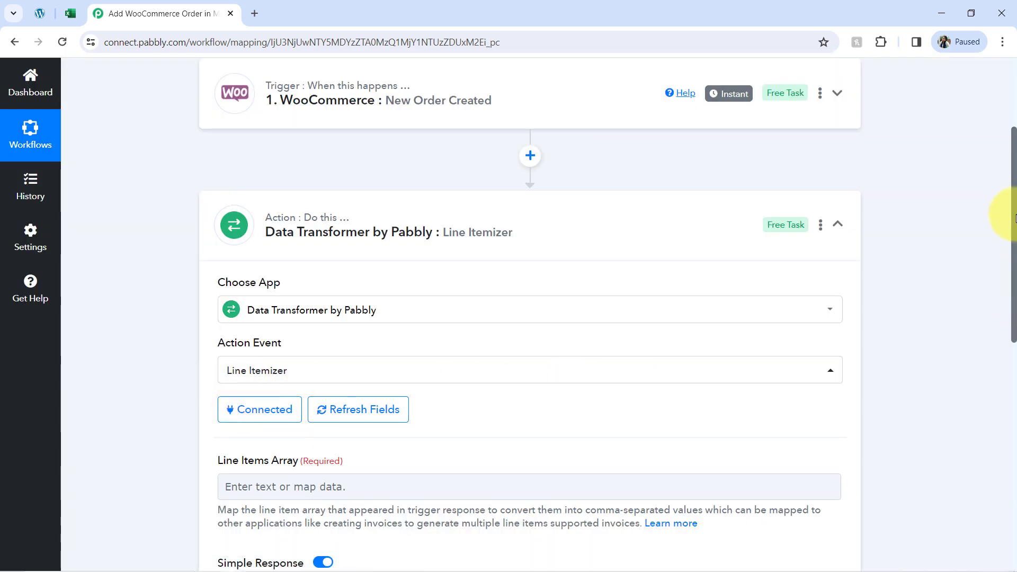
# Step: Map Line Items from the WooCommerce New Order Created data into the Line Items Array field
pyautogui.moveTo(1014, 217); pyautogui.dragTo(1009, 325)
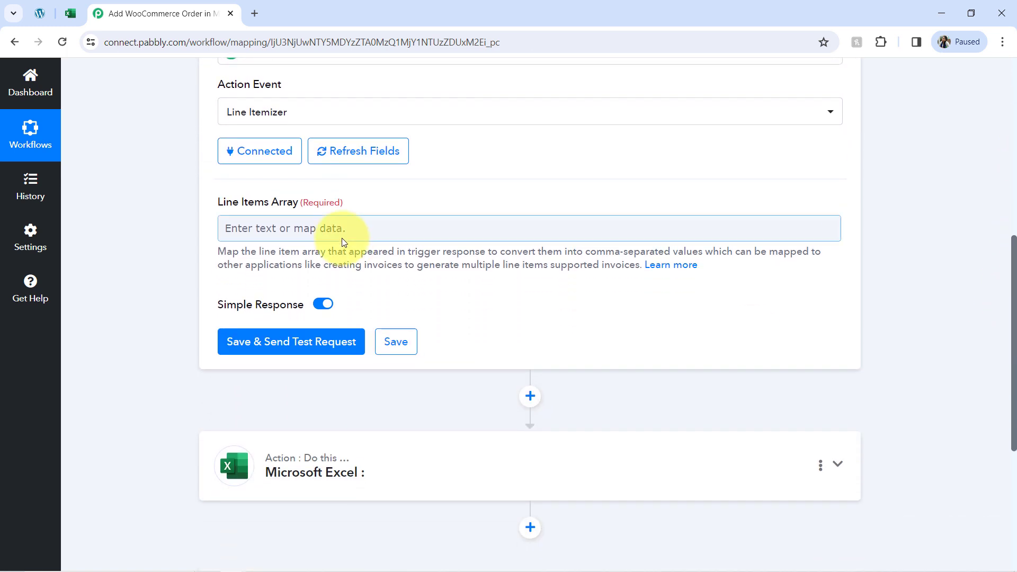
pyautogui.doubleClick(288, 204)
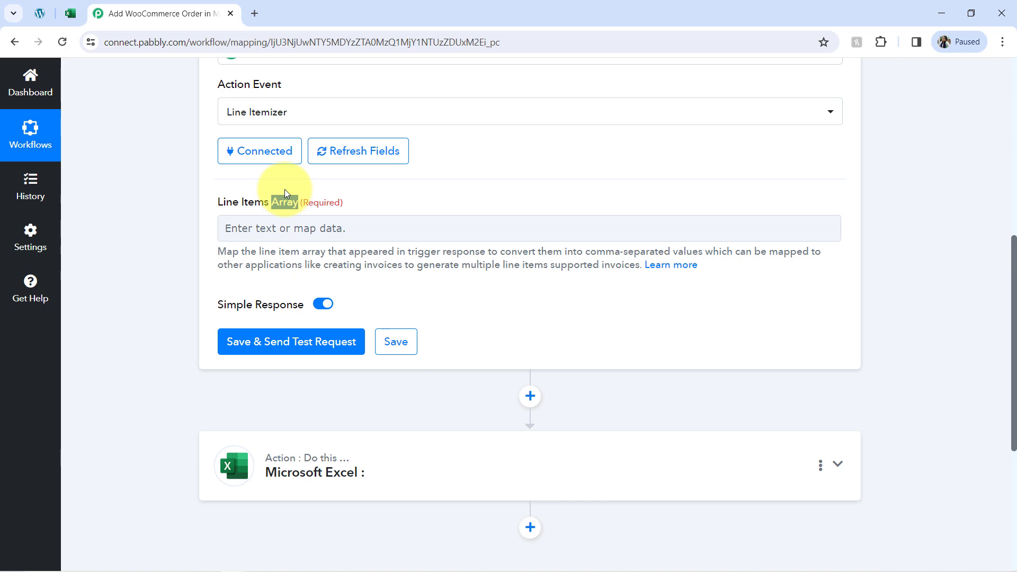
pyautogui.moveTo(1014, 373); pyautogui.dragTo(994, 250)
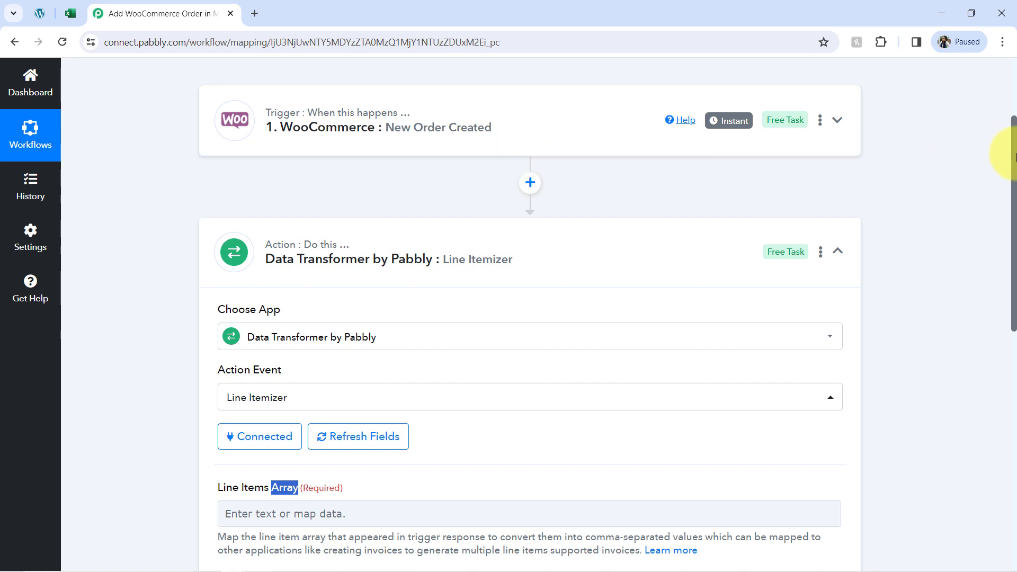
pyautogui.moveTo(1015, 156); pyautogui.dragTo(1010, 281)
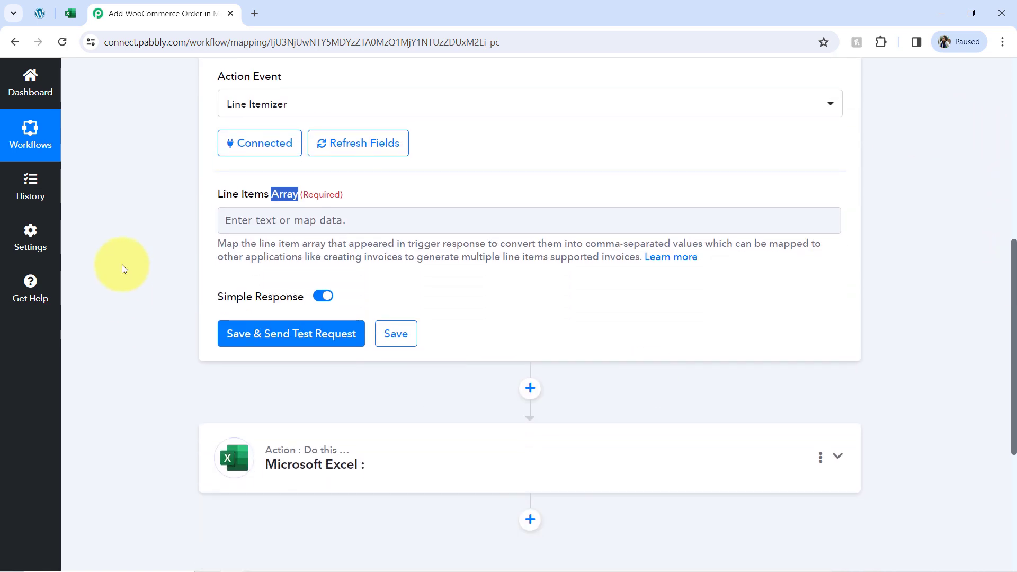
pyautogui.click(255, 227)
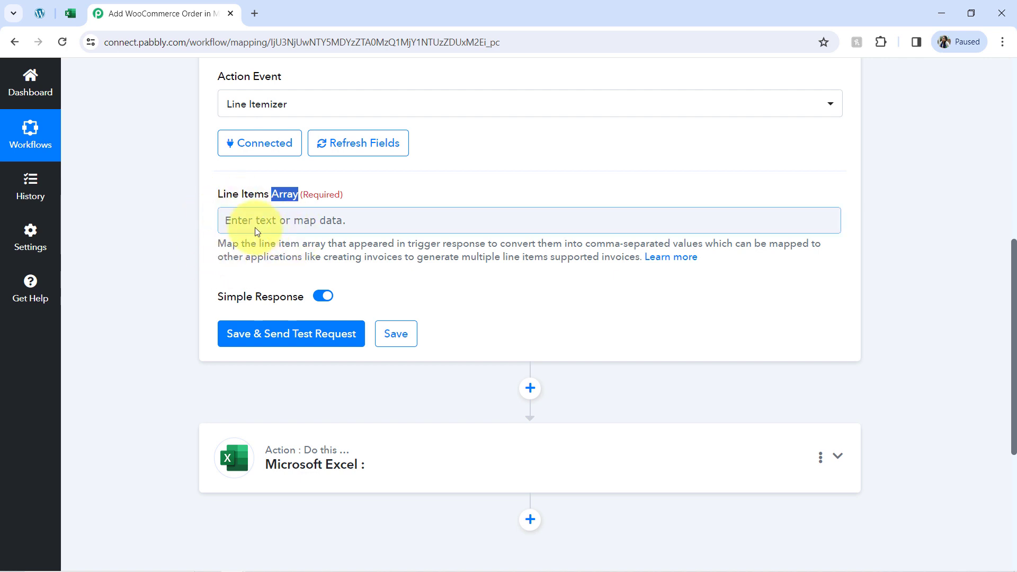
pyautogui.click(253, 220)
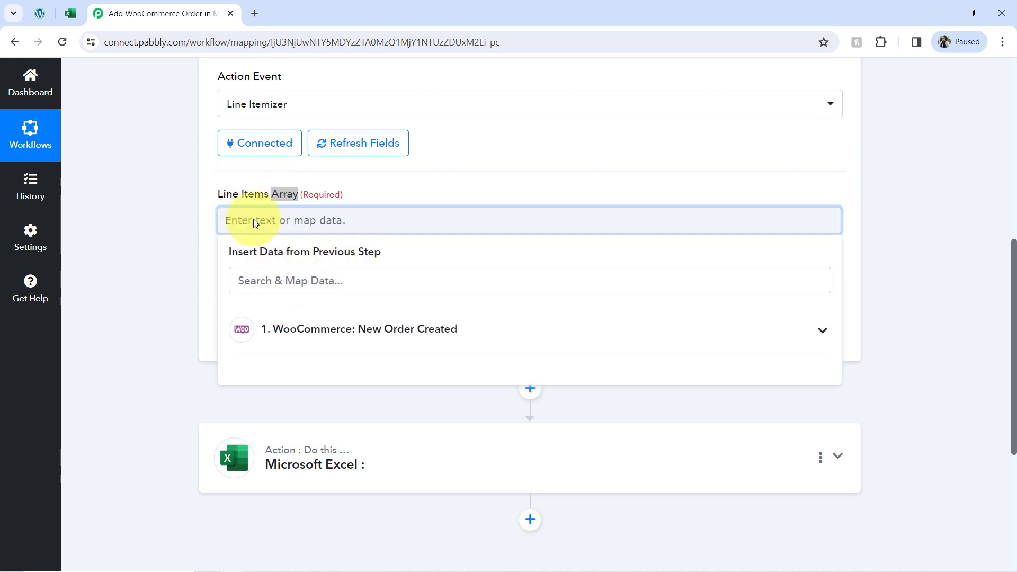
pyautogui.click(185, 249)
pyautogui.click(236, 219)
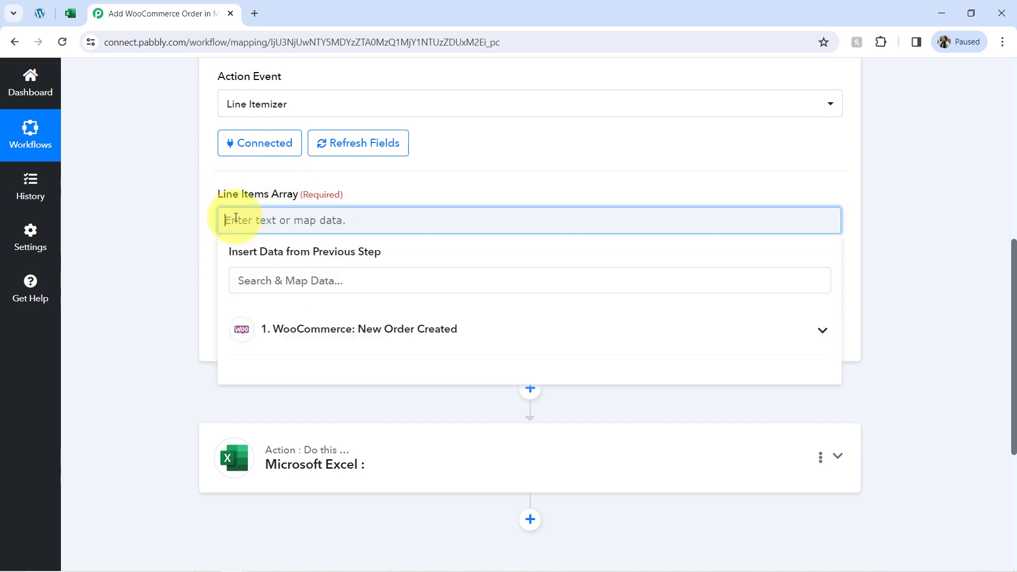
pyautogui.click(306, 317)
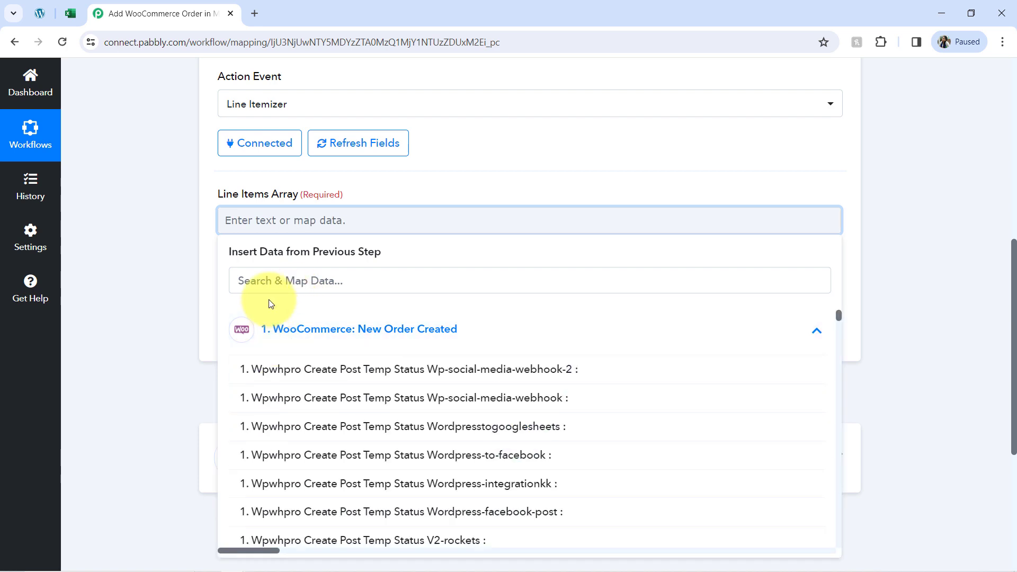
pyautogui.click(261, 287)
pyautogui.write('line')
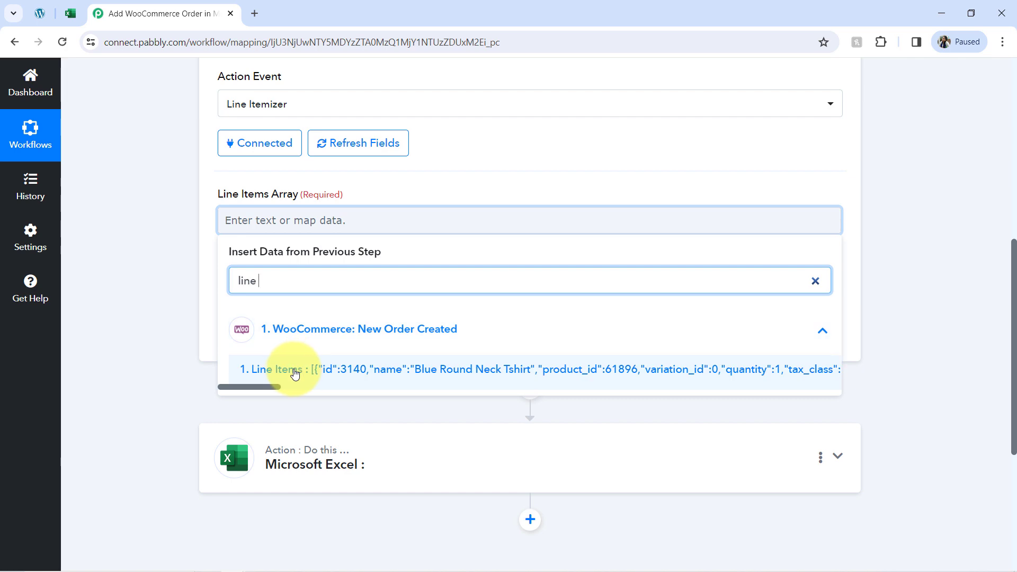
pyautogui.click(295, 374)
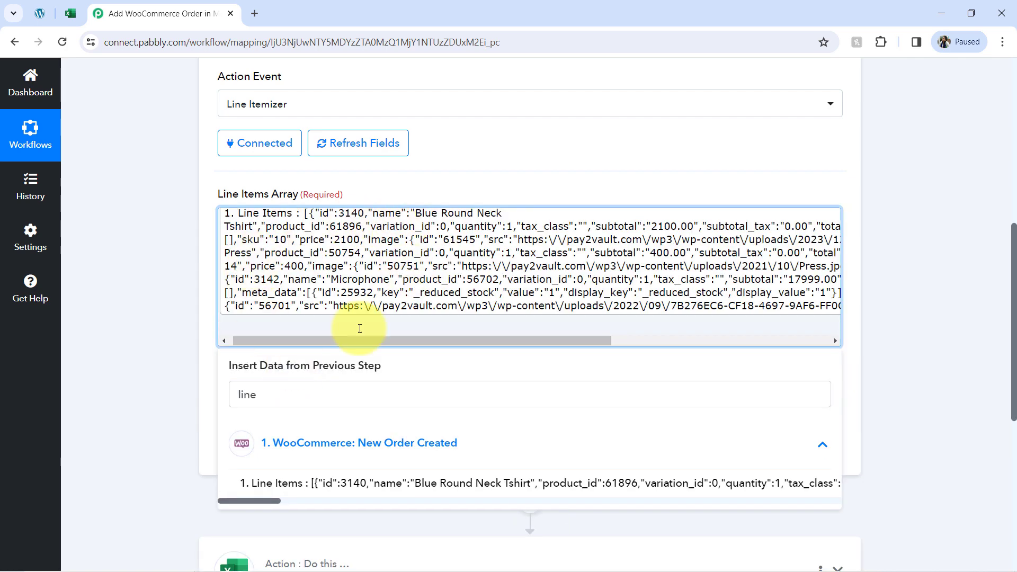
pyautogui.click(106, 371)
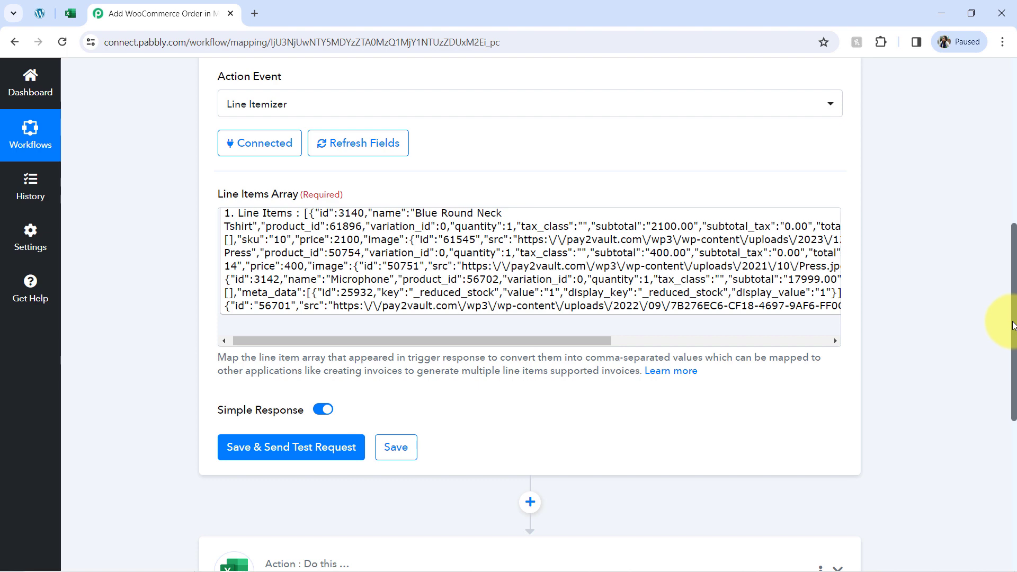
# Step: Save the Line Itemizer action and send its test request
pyautogui.scroll(-1, 1013, 325)
pyautogui.click(229, 398)
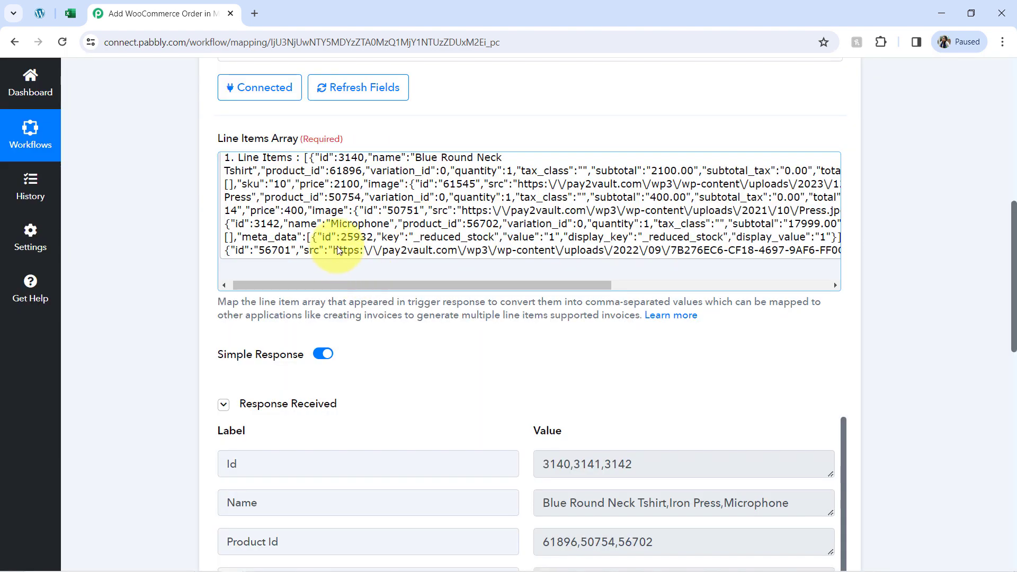
# Step: Examine the comma-separated Id, Name, Product Id and Quantity values in the Line Itemizer response
pyautogui.scroll(-6, 1005, 318)
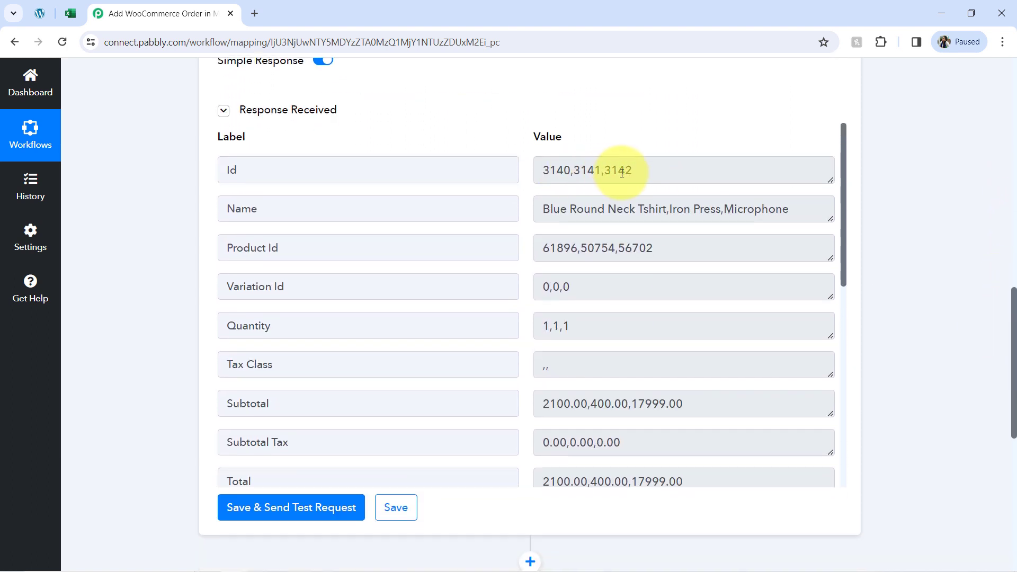
pyautogui.moveTo(622, 174); pyautogui.dragTo(519, 180)
pyautogui.moveTo(675, 215); pyautogui.dragTo(506, 219)
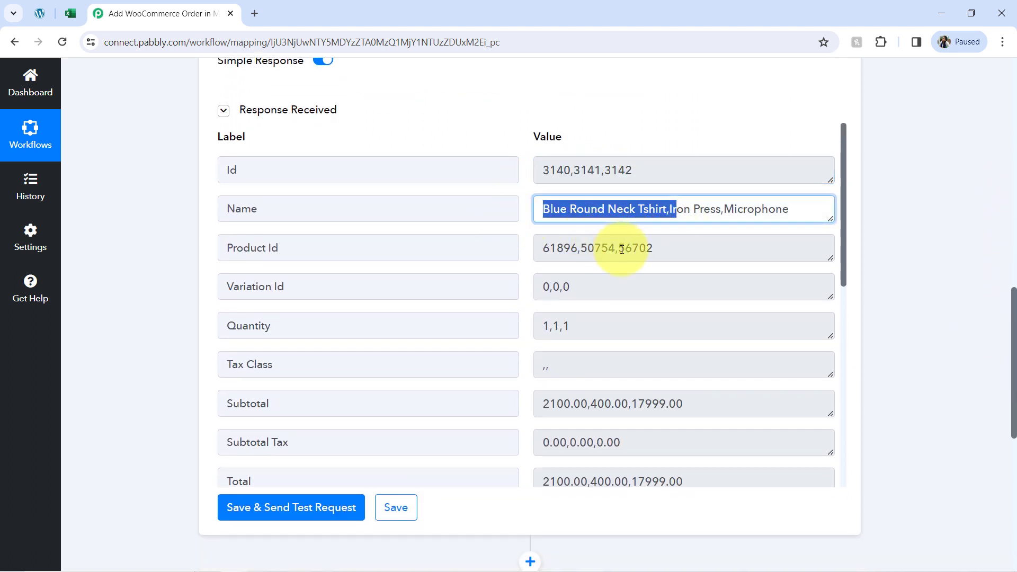
pyautogui.moveTo(622, 249); pyautogui.dragTo(511, 295)
pyautogui.moveTo(567, 328); pyautogui.dragTo(622, 311)
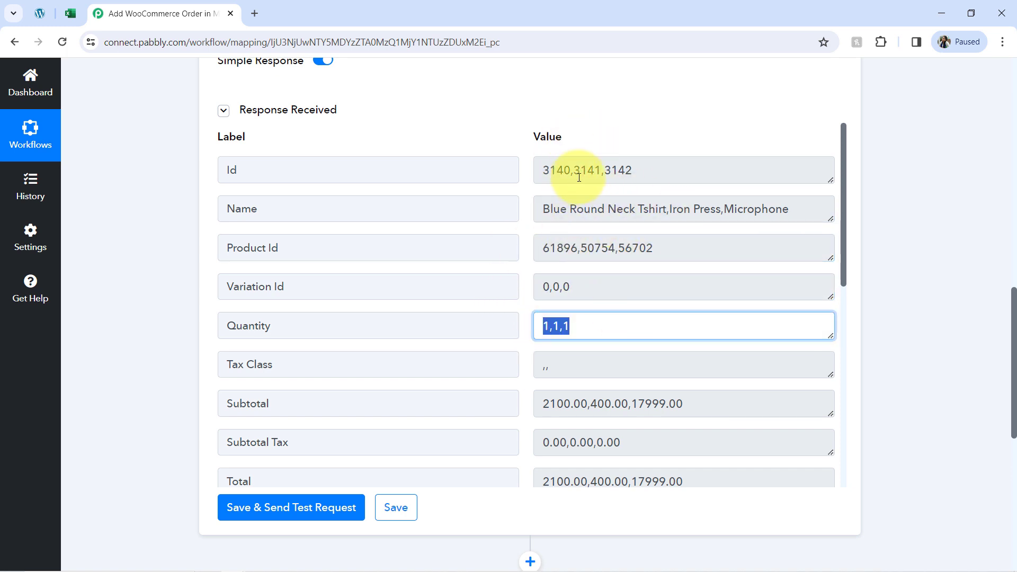
pyautogui.moveTo(1014, 311); pyautogui.dragTo(987, 322)
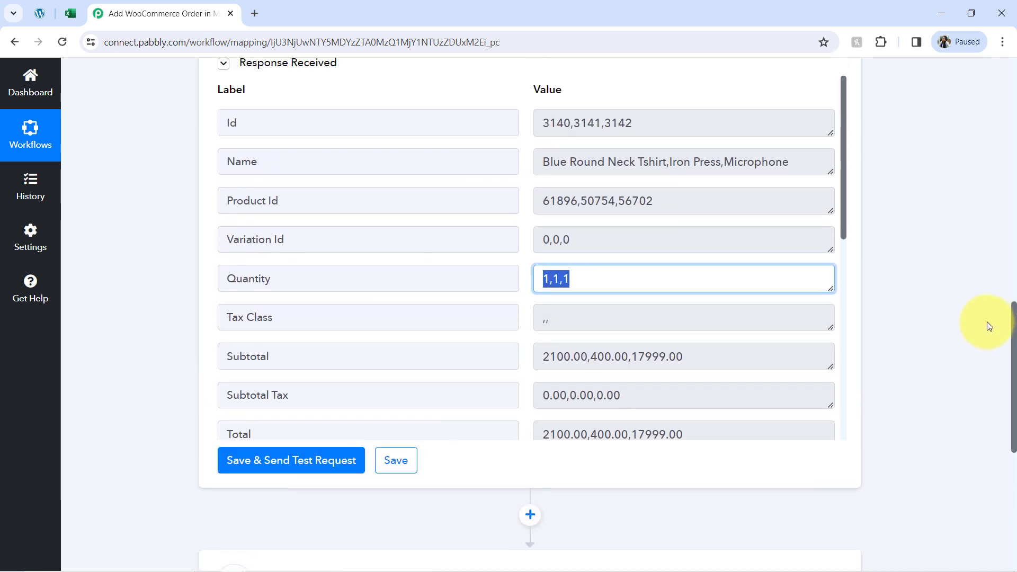
pyautogui.moveTo(632, 124); pyautogui.dragTo(517, 129)
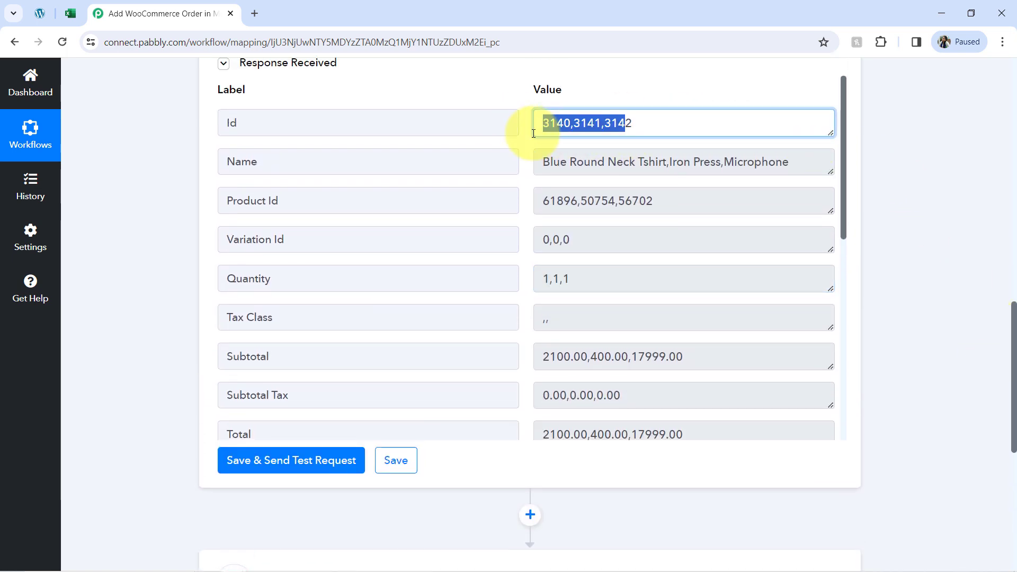
pyautogui.moveTo(635, 162)
pyautogui.mouseDown()
pyautogui.moveTo(589, 171)
pyautogui.moveTo(652, 169)
pyautogui.mouseUp()
pyautogui.click(652, 169)
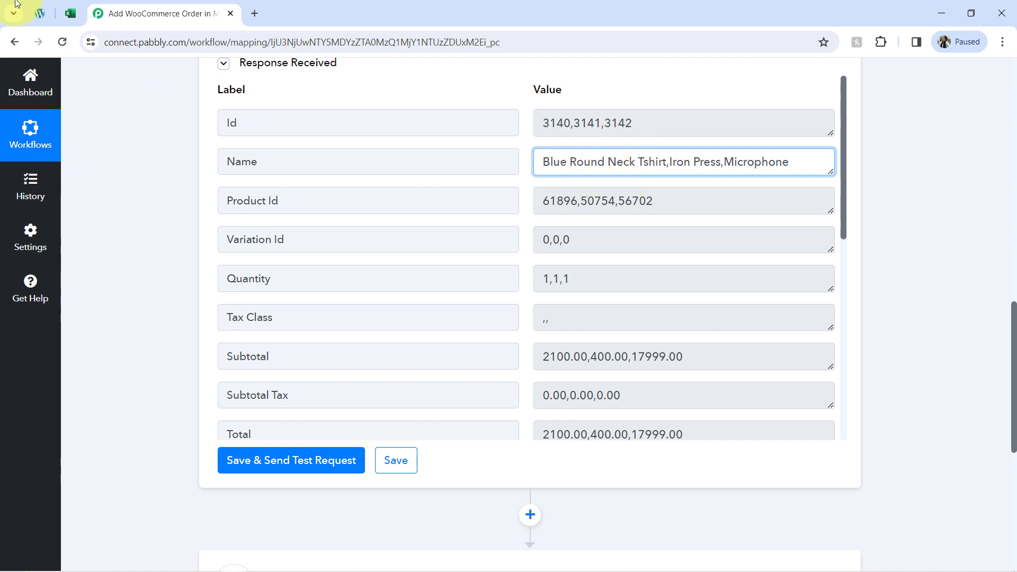
# Step: Compare the Id values in the Line Itemizer response with the Product ID column of the WooCommerce orders sheet in Excel
pyautogui.click(582, 123)
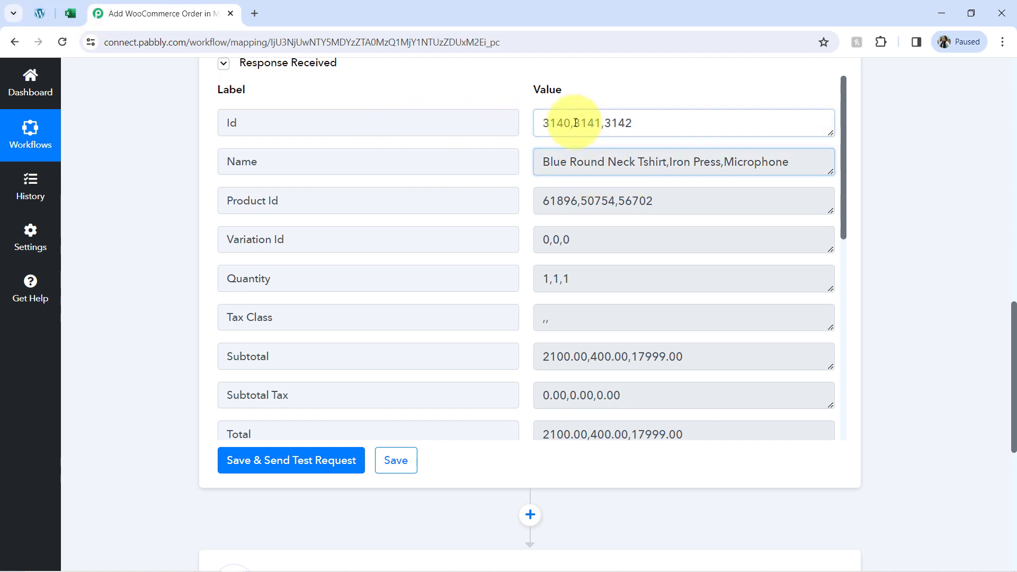
pyautogui.doubleClick(582, 123)
pyautogui.click(65, 13)
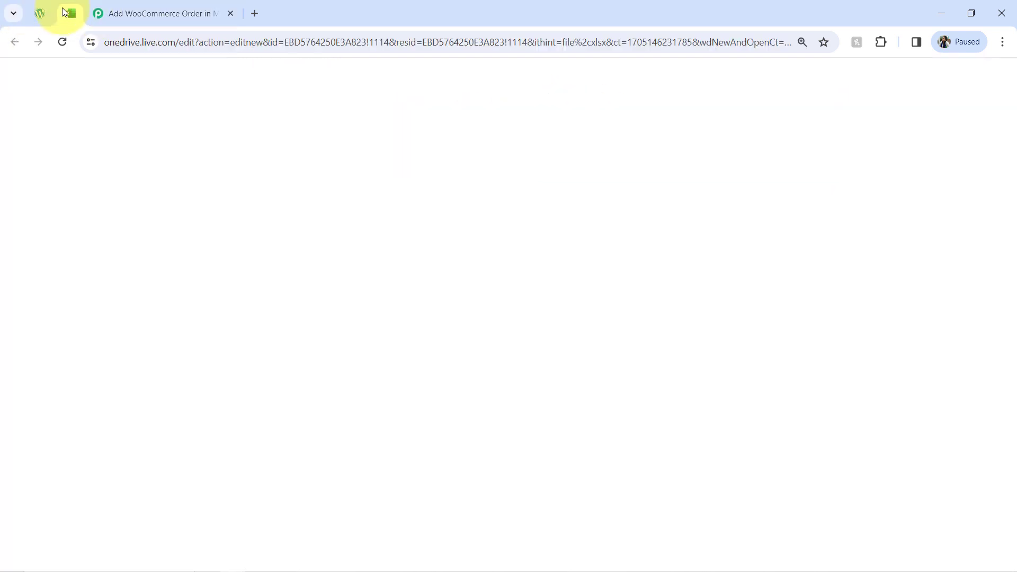
pyautogui.click(362, 386)
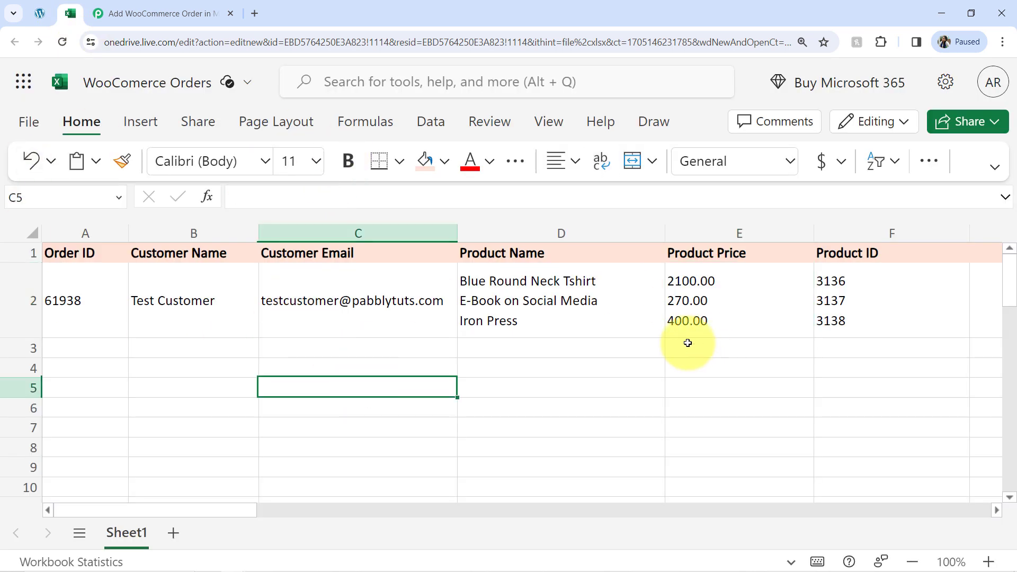
pyautogui.click(137, 14)
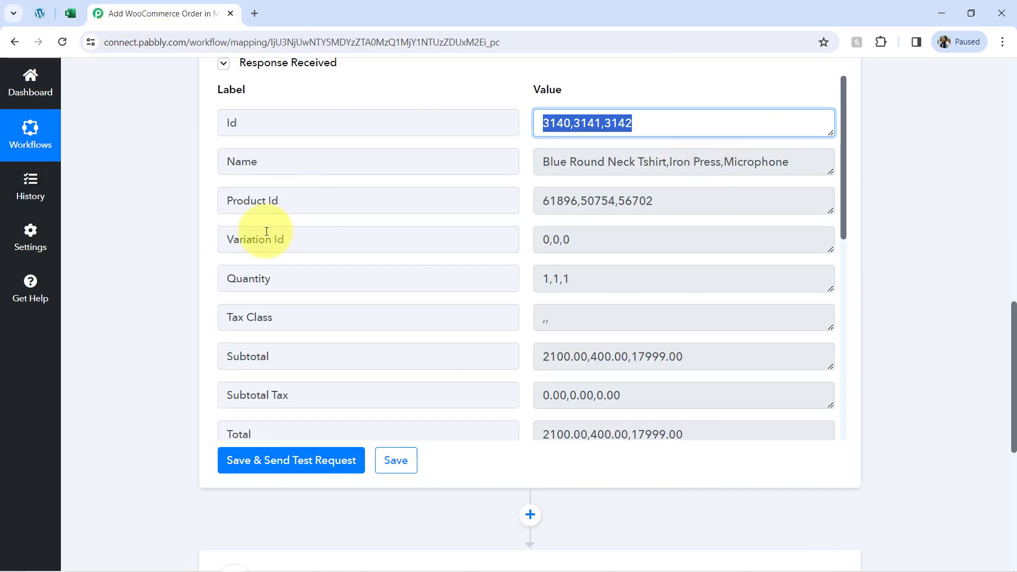
# Step: Copy the Name value from the Line Itemizer response into cell D3 of the Excel orders sheet
pyautogui.moveTo(813, 164); pyautogui.dragTo(537, 170)
pyautogui.hotkey('ctrl', 'c')
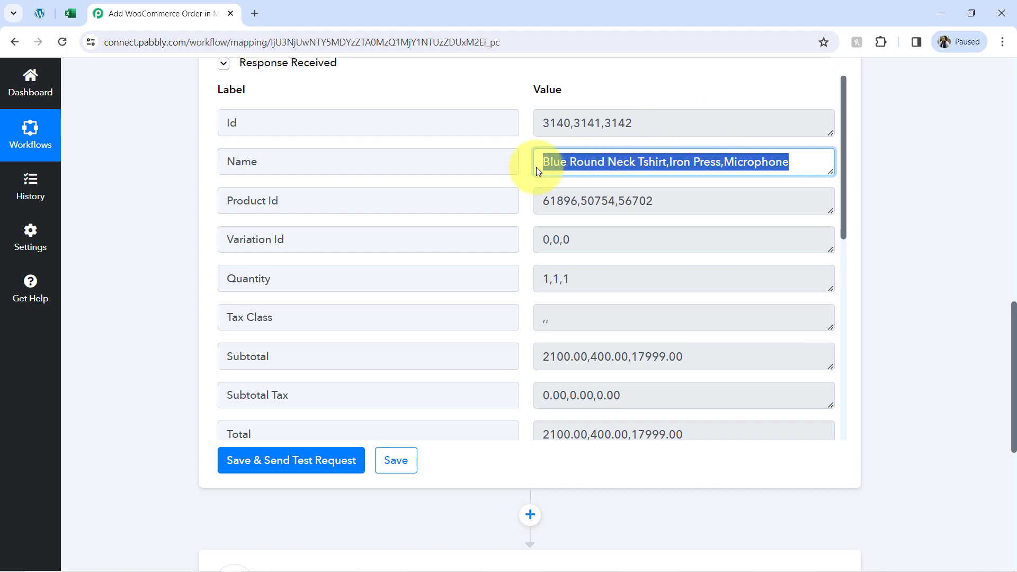
pyautogui.click(63, 15)
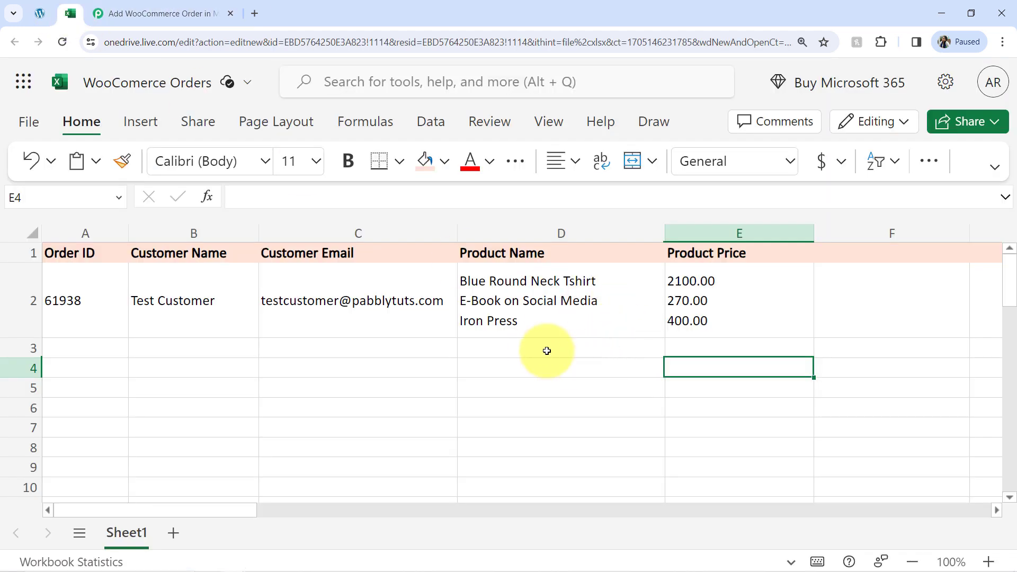
pyautogui.doubleClick(535, 348)
pyautogui.hotkey('ctrl', 'v')
pyautogui.press('Return')
pyautogui.press('Return')
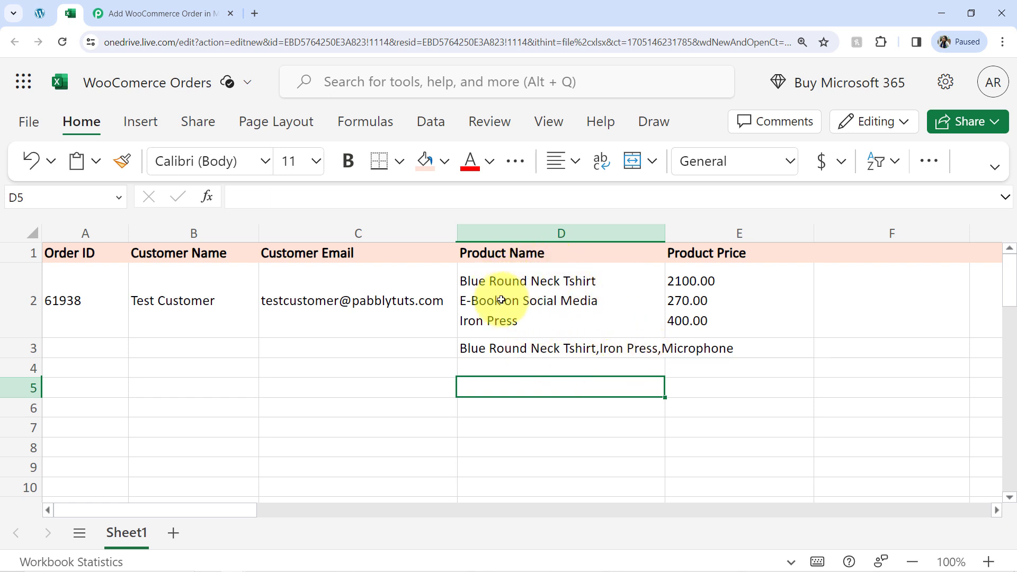
# Step: Clear the pasted product names from cell D3
pyautogui.click(490, 349)
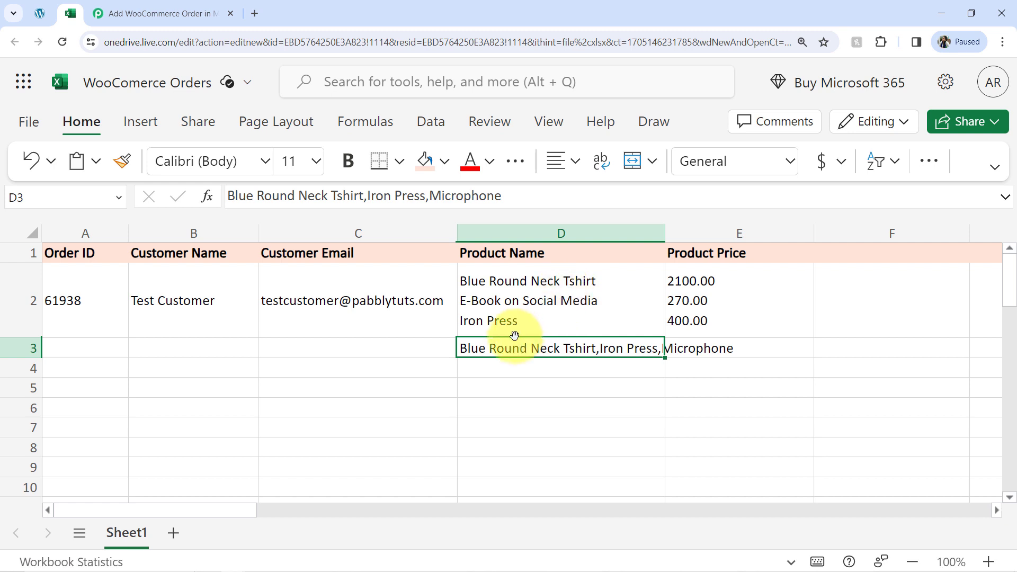
pyautogui.doubleClick(507, 353)
pyautogui.tripleClick(504, 350)
pyautogui.press('BackSpace')
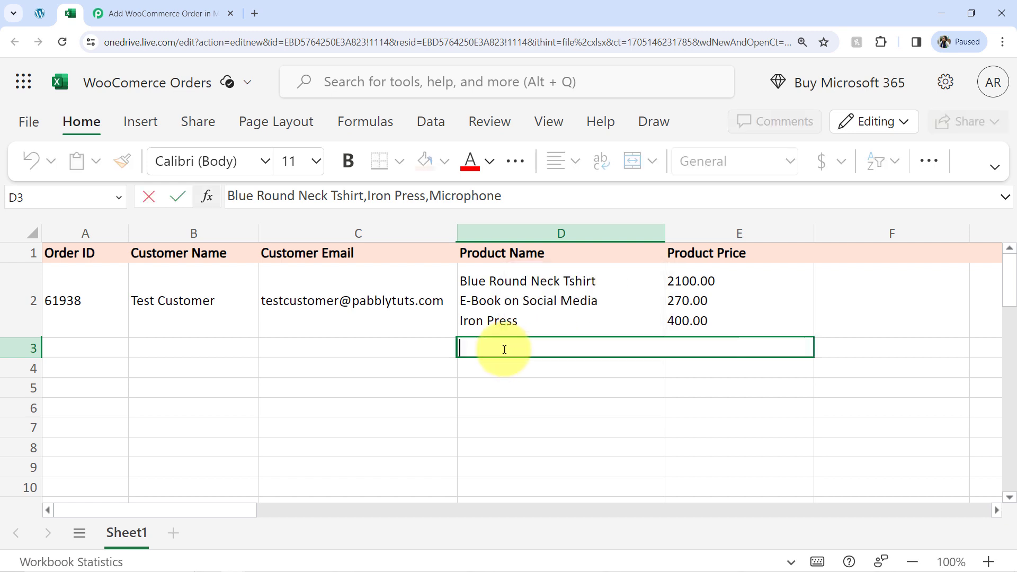
pyautogui.click(316, 431)
# Step: Return to the Pabbly workflow and add a Text Formatter by Pabbly action between the Line Itemizer and Microsoft Excel steps
pyautogui.click(142, 19)
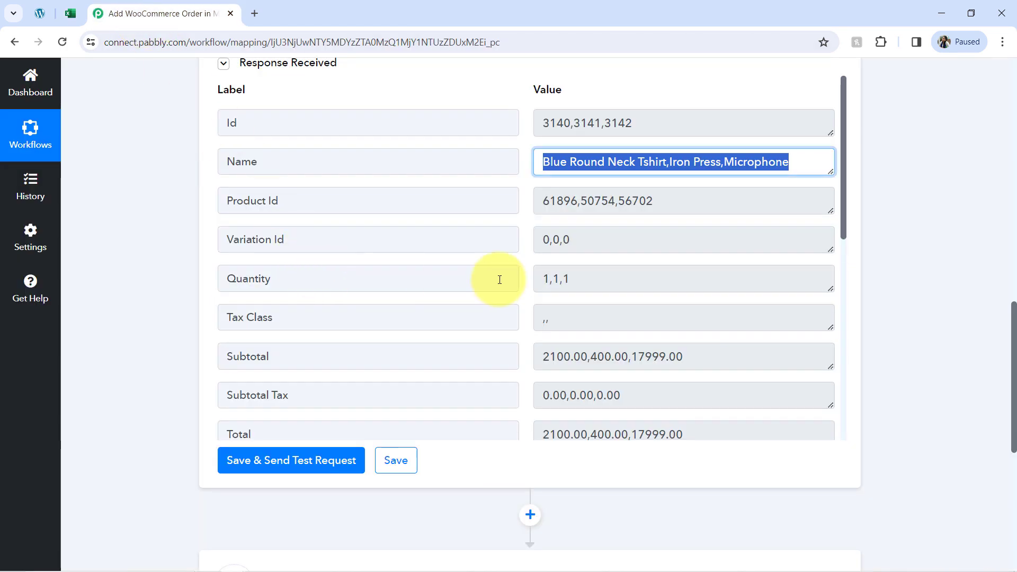
pyautogui.moveTo(1013, 317); pyautogui.dragTo(1014, 392)
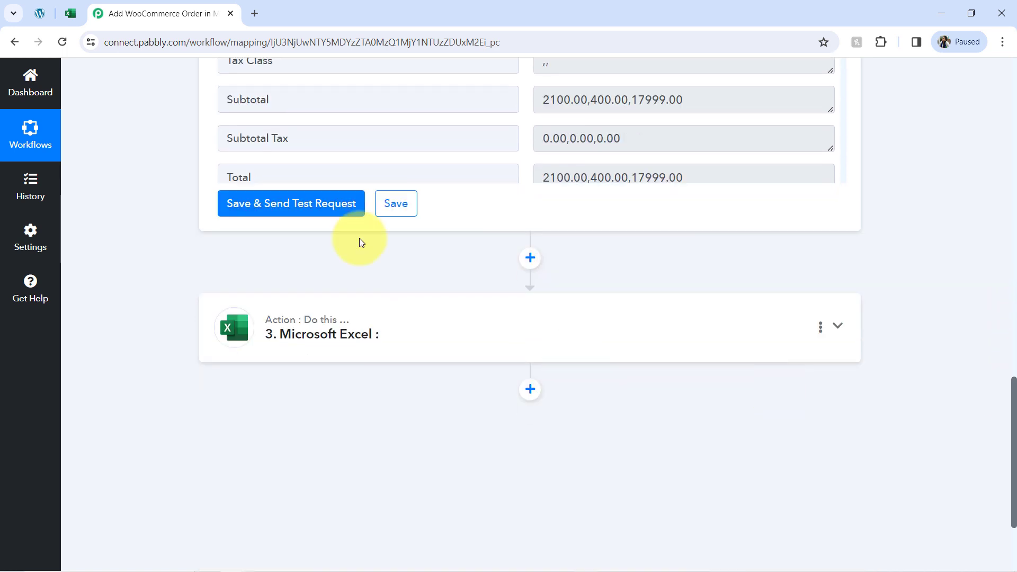
pyautogui.click(535, 263)
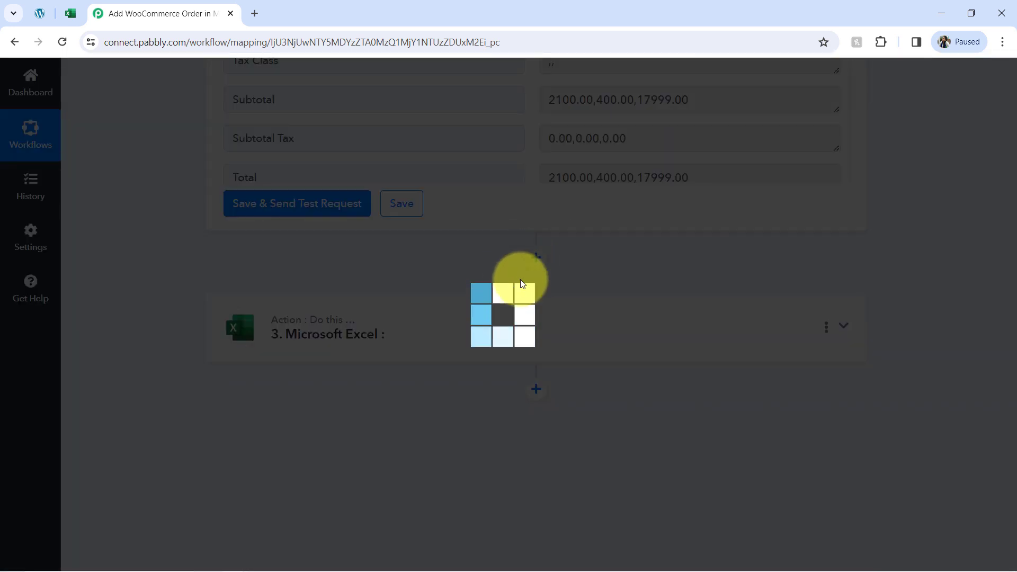
pyautogui.write('text')
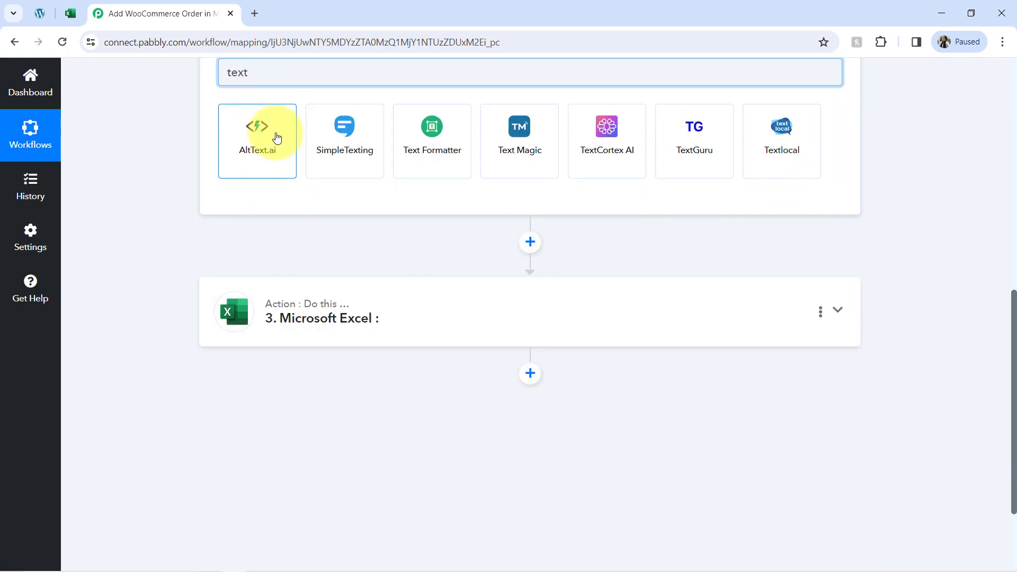
pyautogui.click(432, 150)
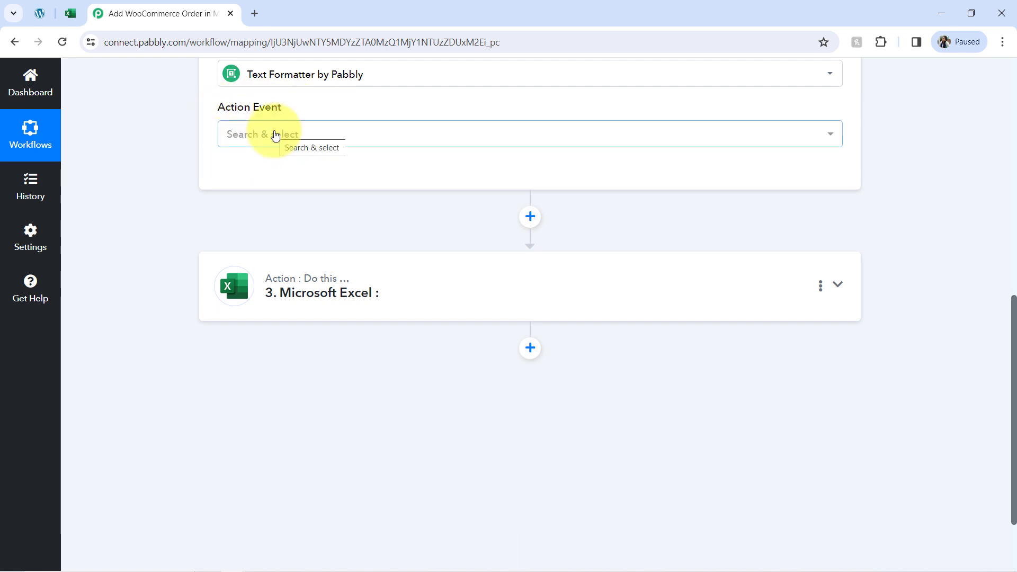
# Step: Choose Replace Text as the Text Formatter's action event and connect it
pyautogui.moveTo(1012, 311); pyautogui.dragTo(1008, 282)
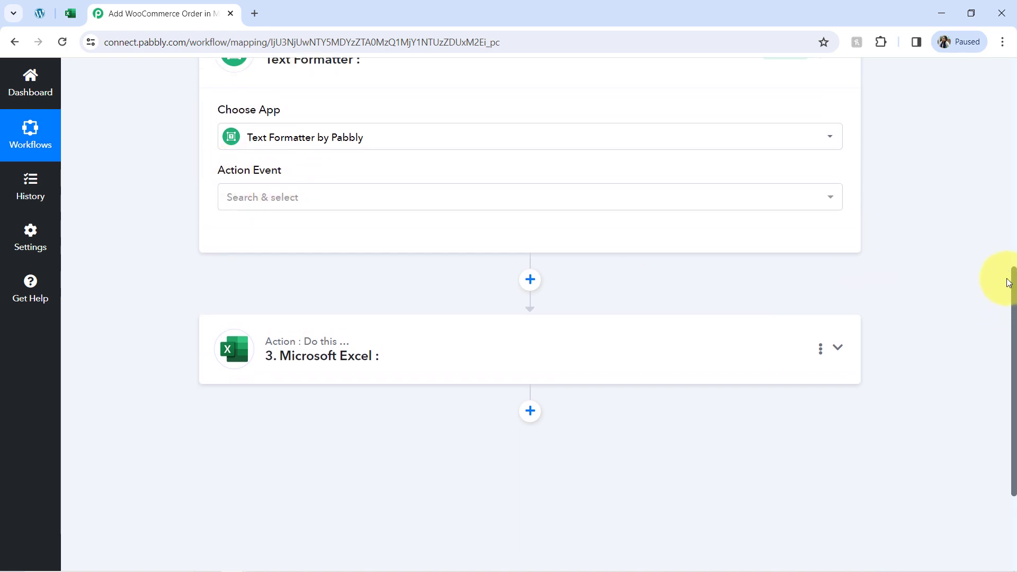
pyautogui.click(237, 206)
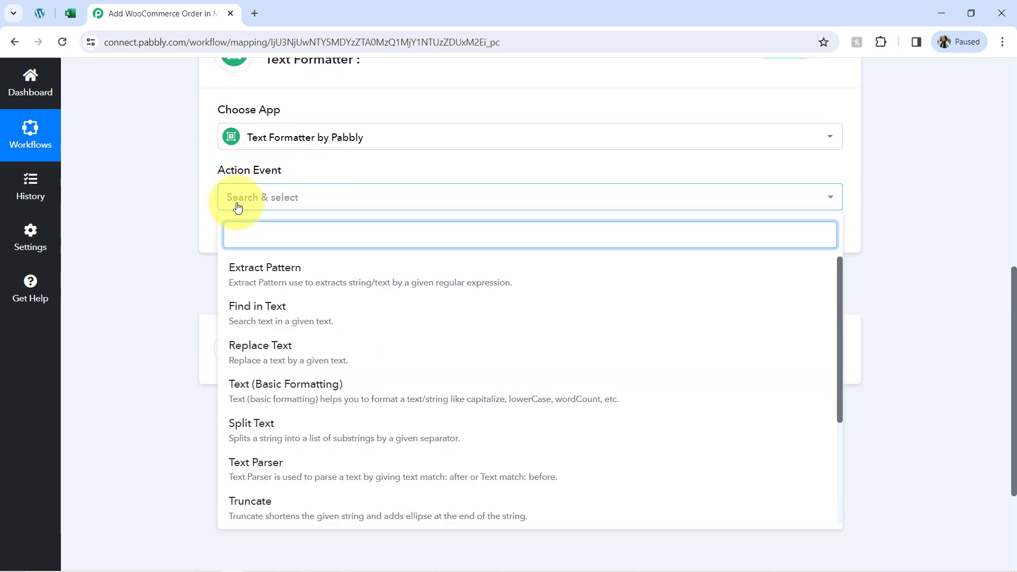
pyautogui.click(250, 351)
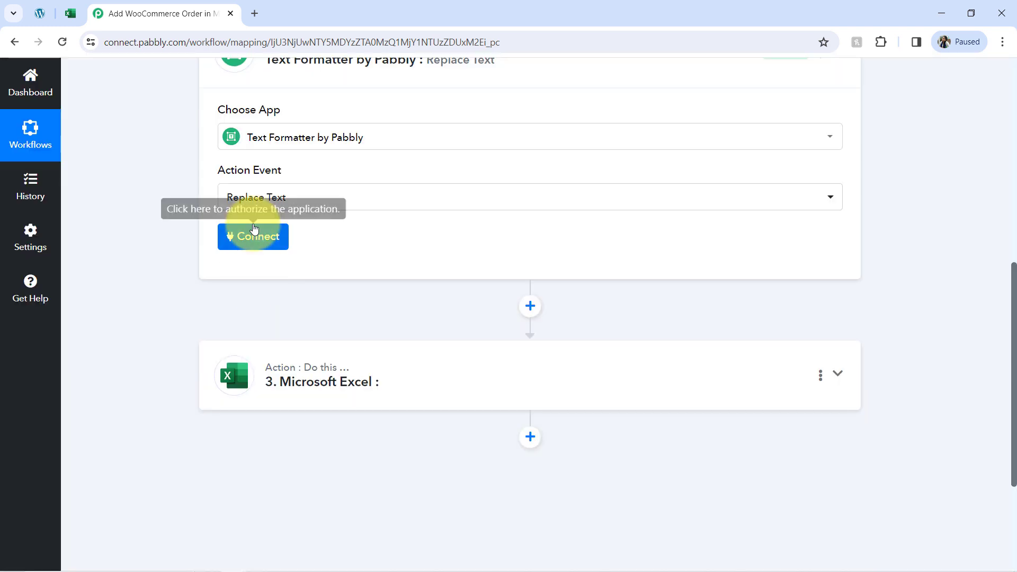
pyautogui.click(258, 239)
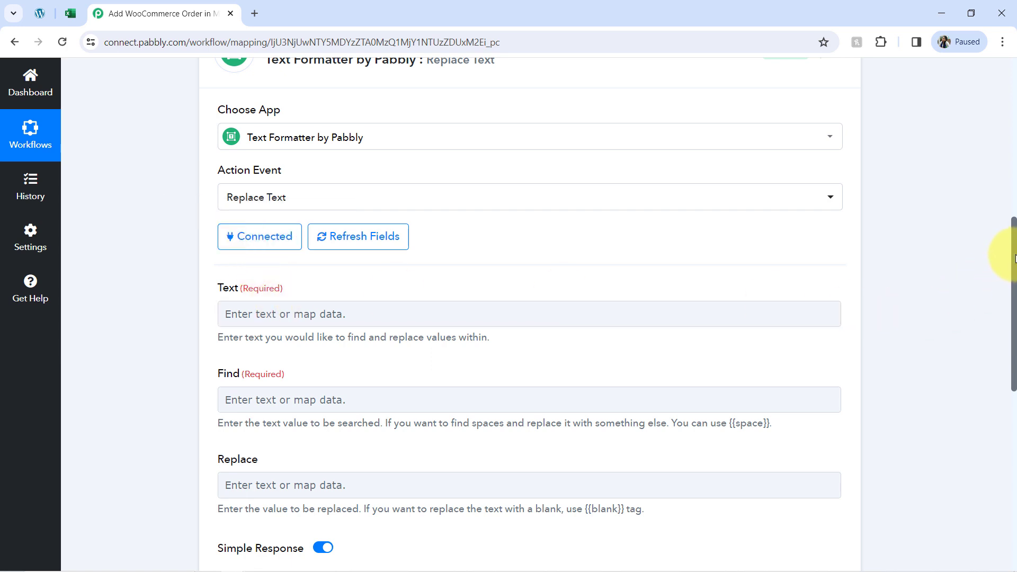
# Step: Map Name from the Data Transformer Line Itemizer data into the Replace Text action's Text field
pyautogui.moveTo(1014, 258); pyautogui.dragTo(1014, 284)
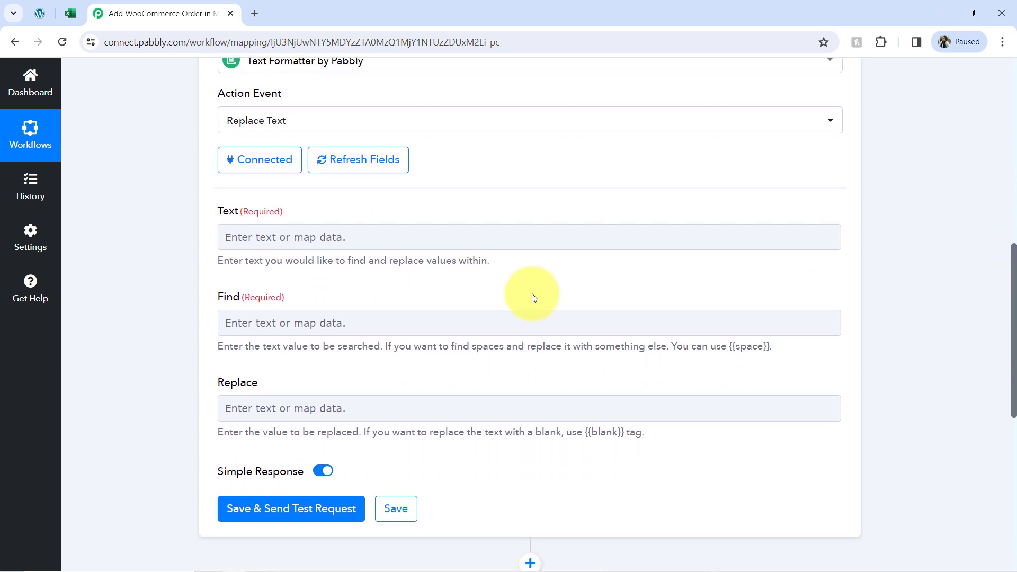
pyautogui.moveTo(346, 260); pyautogui.dragTo(449, 264)
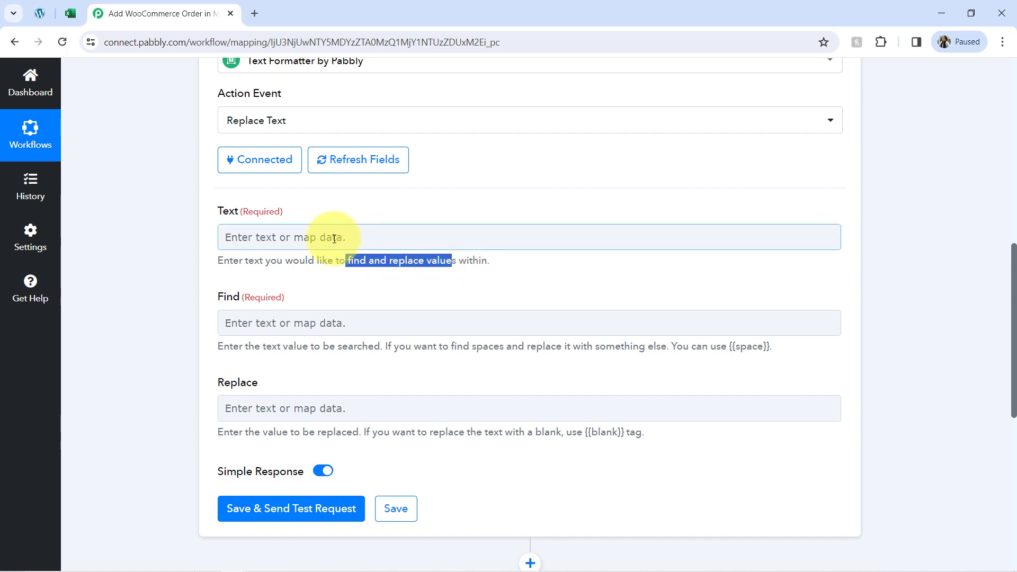
pyautogui.click(334, 238)
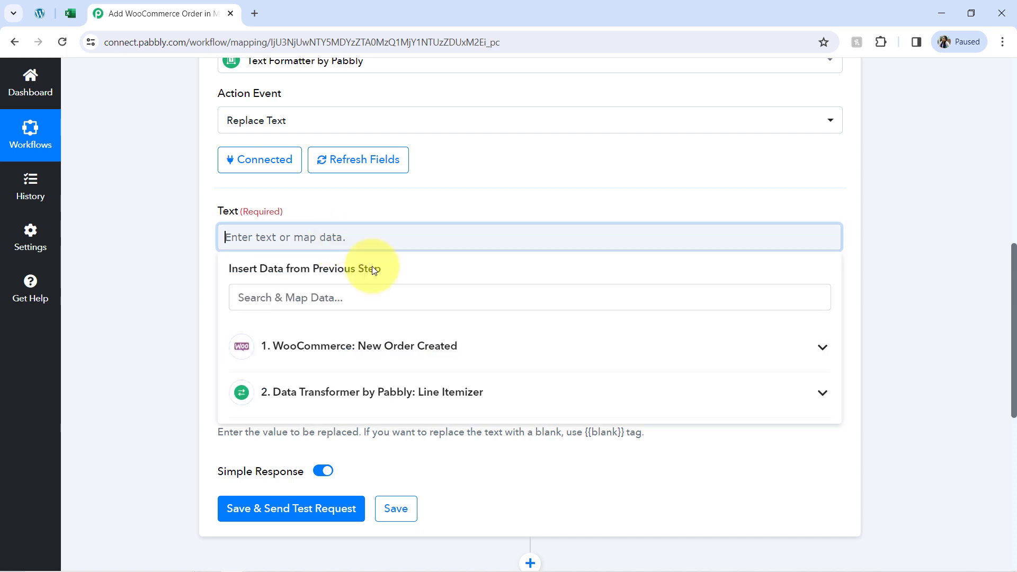
pyautogui.click(309, 393)
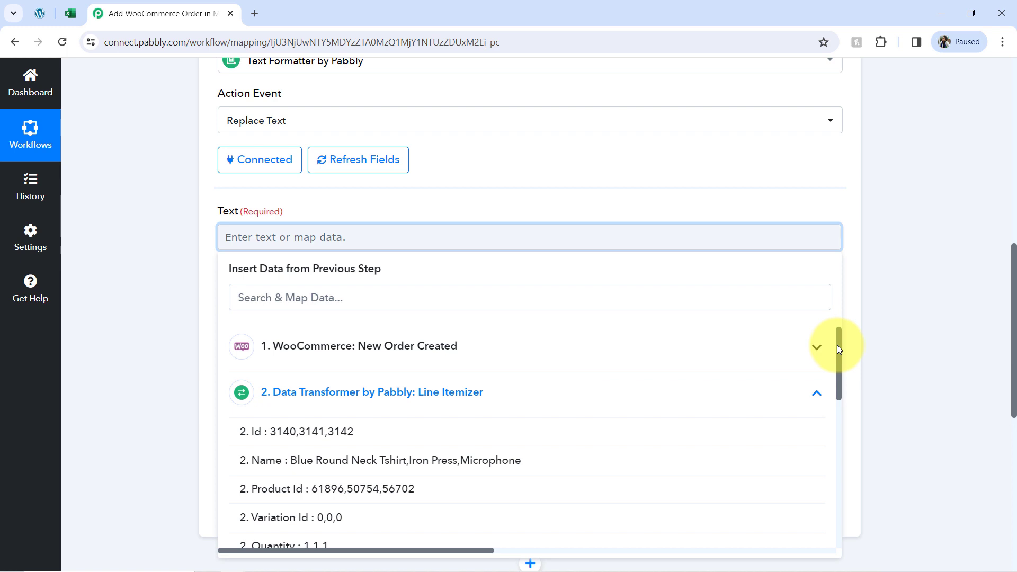
pyautogui.moveTo(836, 344); pyautogui.dragTo(838, 385)
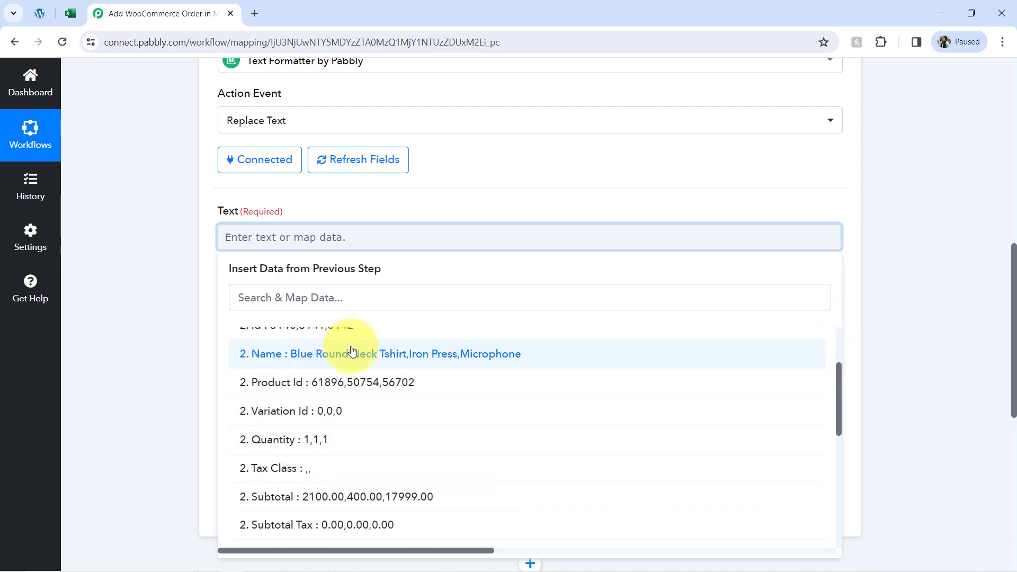
pyautogui.click(392, 354)
pyautogui.click(125, 295)
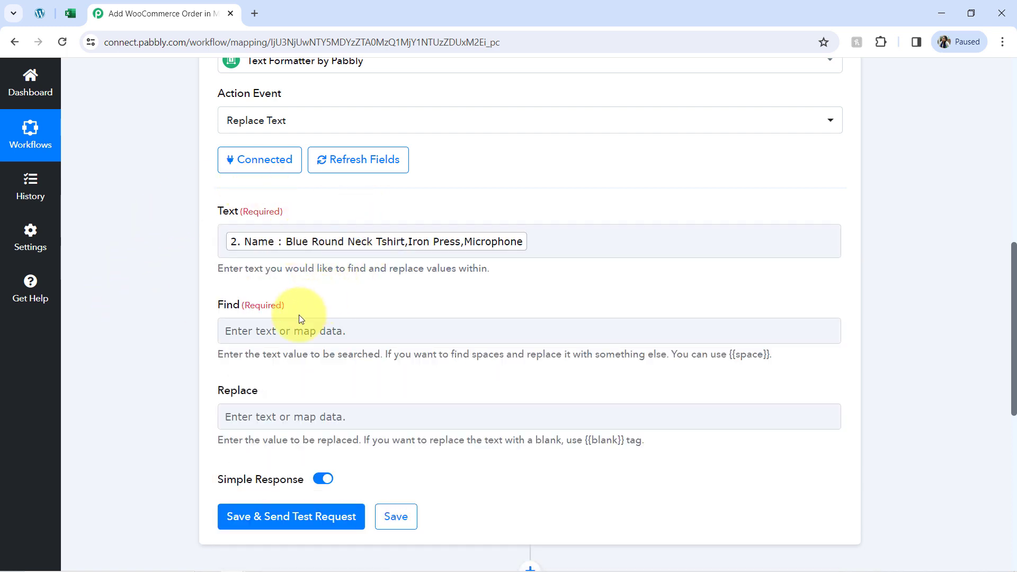
# Step: Set the Find value to a comma and the Replace value to \n
pyautogui.click(278, 327)
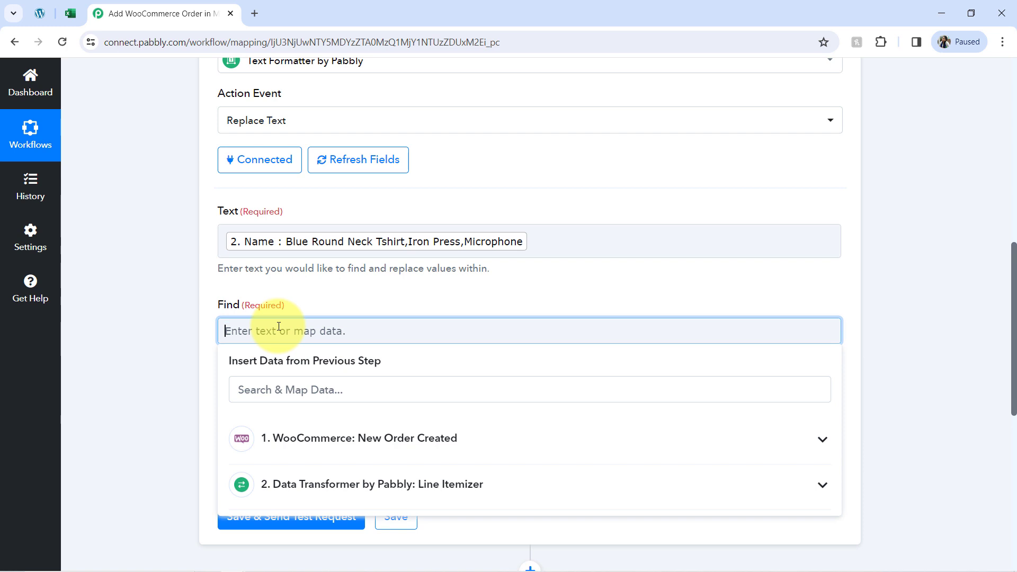
pyautogui.write(',')
pyautogui.click(198, 352)
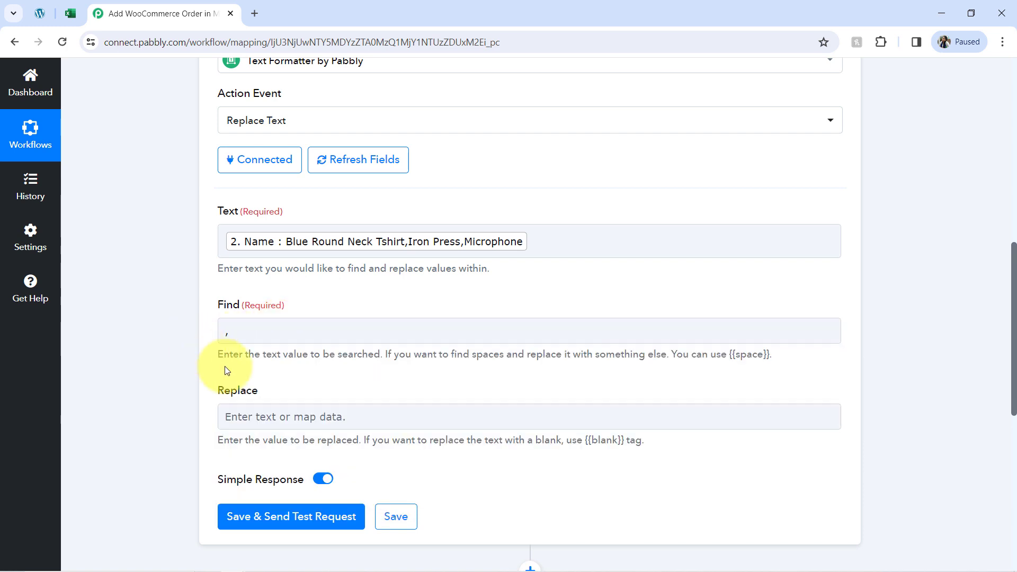
pyautogui.click(247, 419)
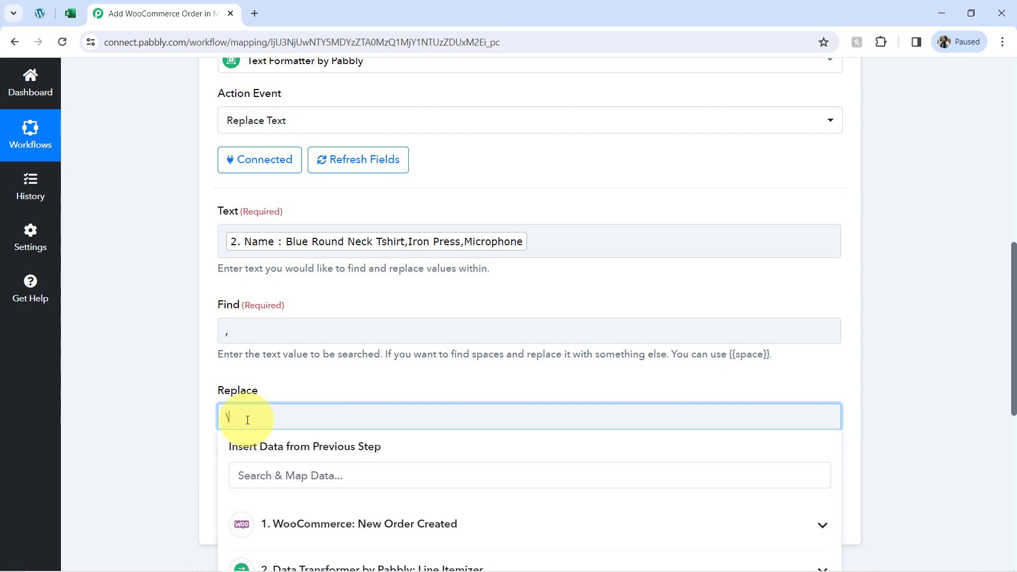
pyautogui.write('\\n')
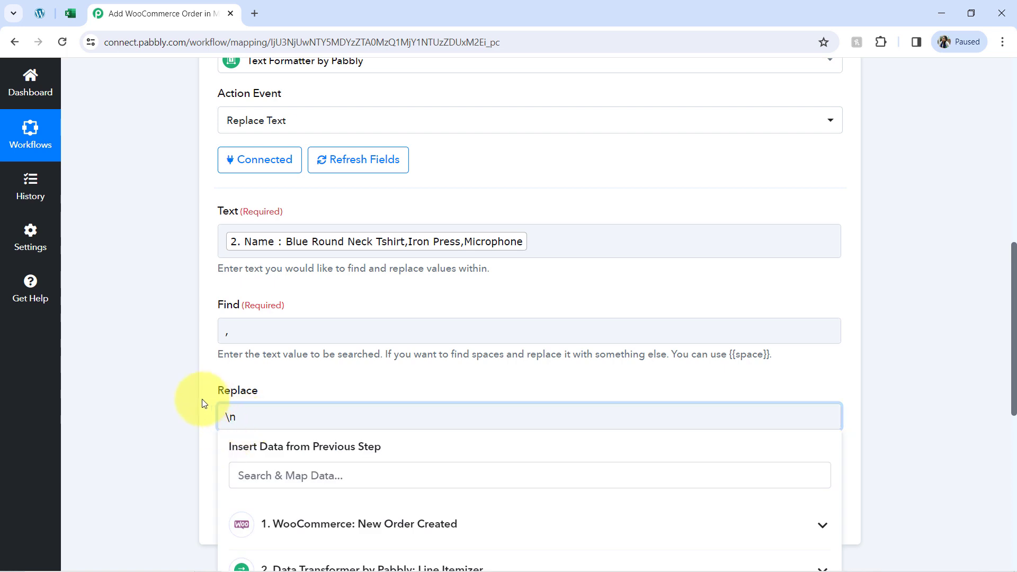
pyautogui.click(183, 392)
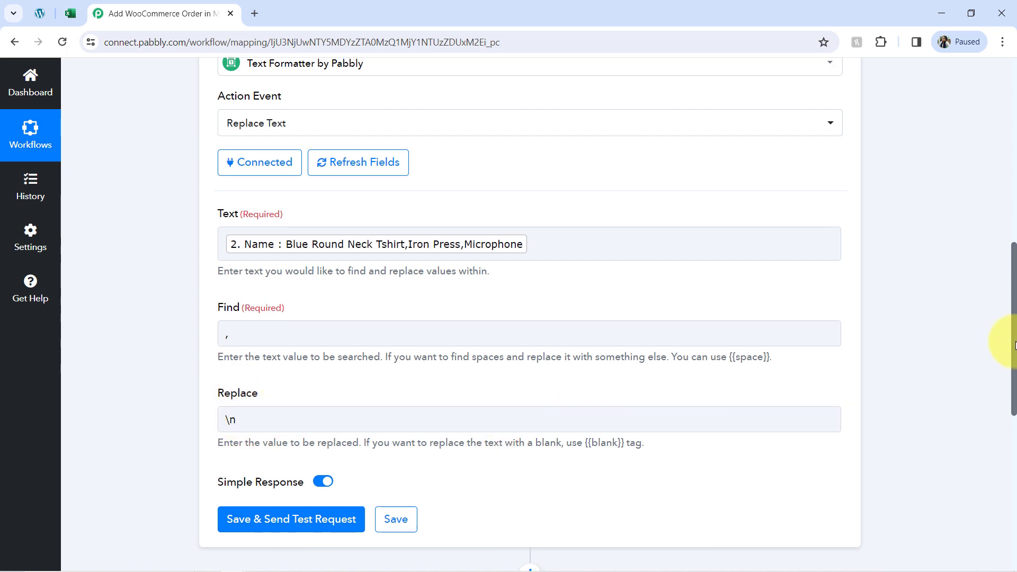
# Step: Save the Replace Text action, send its test request and check the product names in the enlarged Result field
pyautogui.moveTo(1009, 340); pyautogui.dragTo(1009, 378)
pyautogui.click(284, 364)
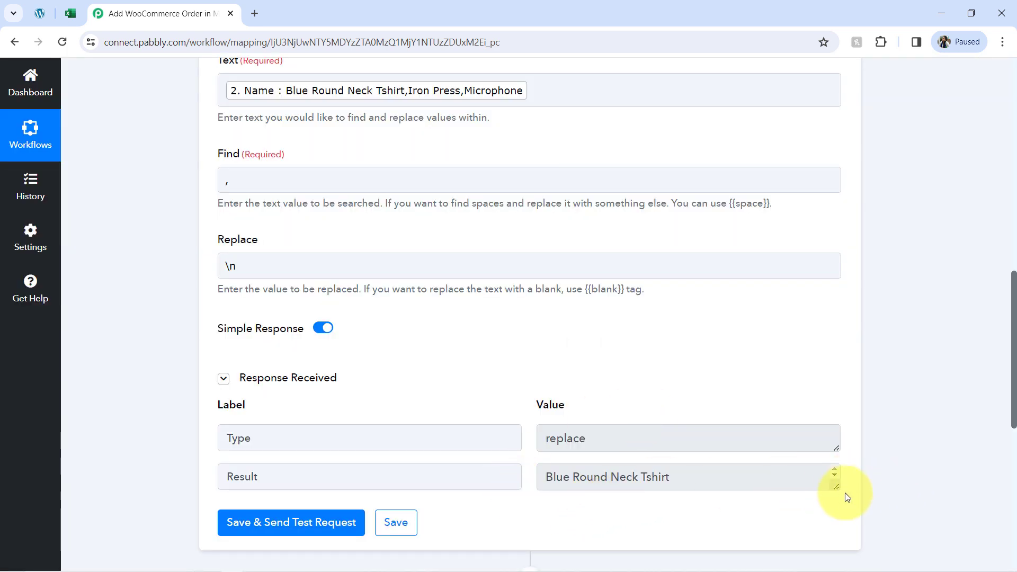
pyautogui.moveTo(833, 487); pyautogui.dragTo(831, 545)
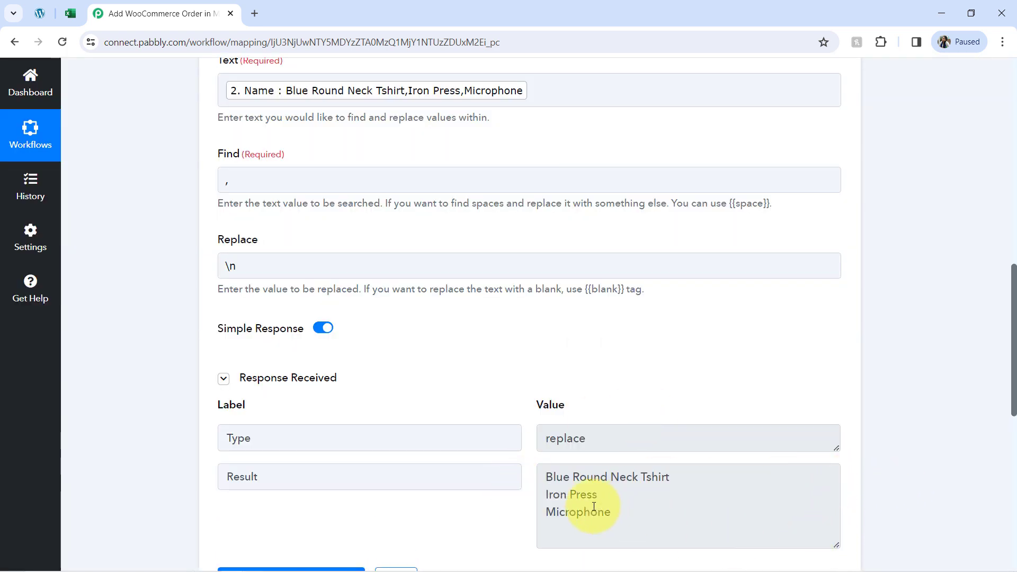
pyautogui.moveTo(613, 507); pyautogui.dragTo(566, 473)
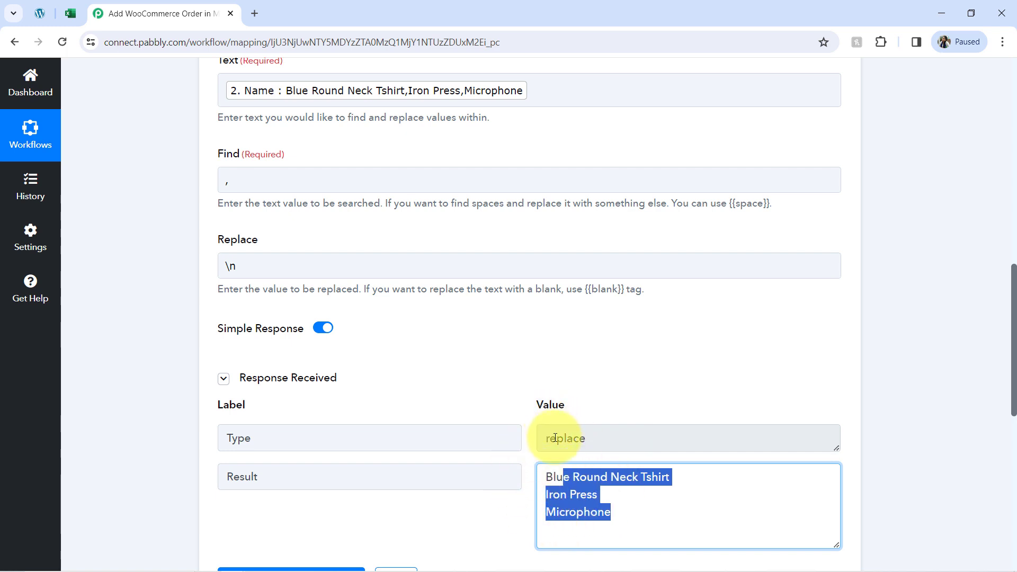
pyautogui.click(572, 479)
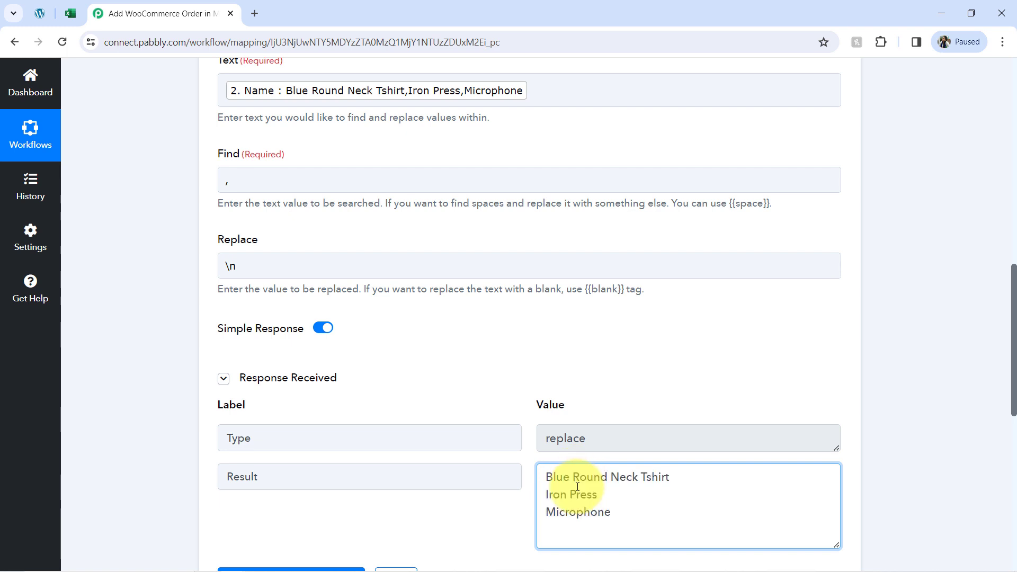
pyautogui.moveTo(585, 516); pyautogui.dragTo(555, 460)
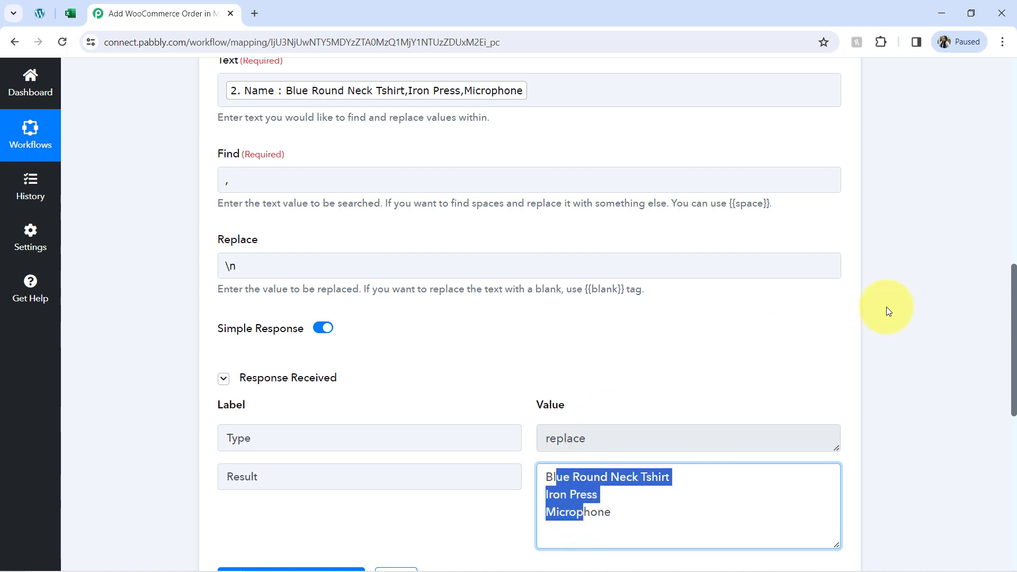
pyautogui.moveTo(1015, 349); pyautogui.dragTo(1005, 252)
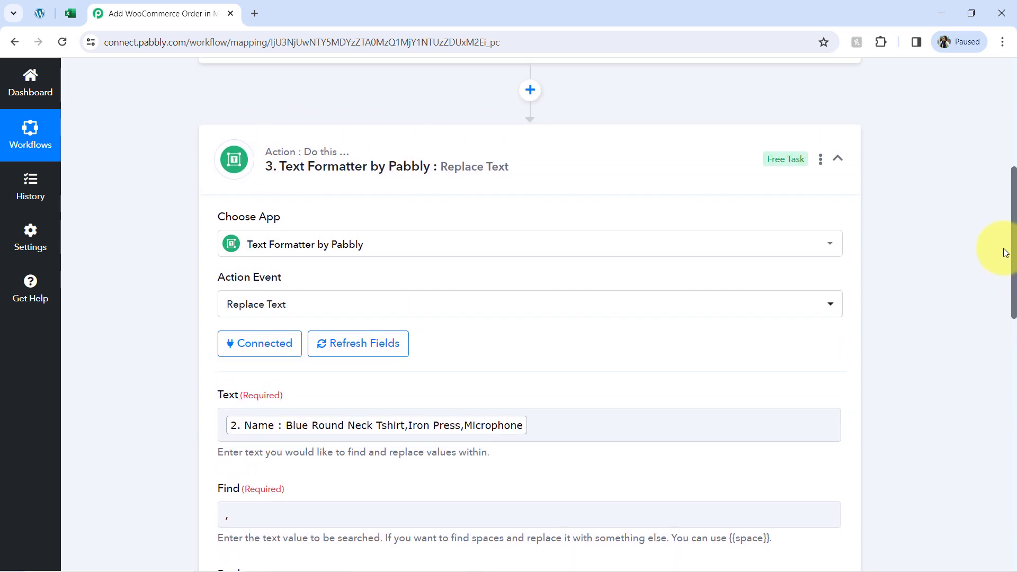
# Step: Rename the Replace Text step as Text Formatter - Product Name and collapse it
pyautogui.click(820, 160)
pyautogui.click(717, 186)
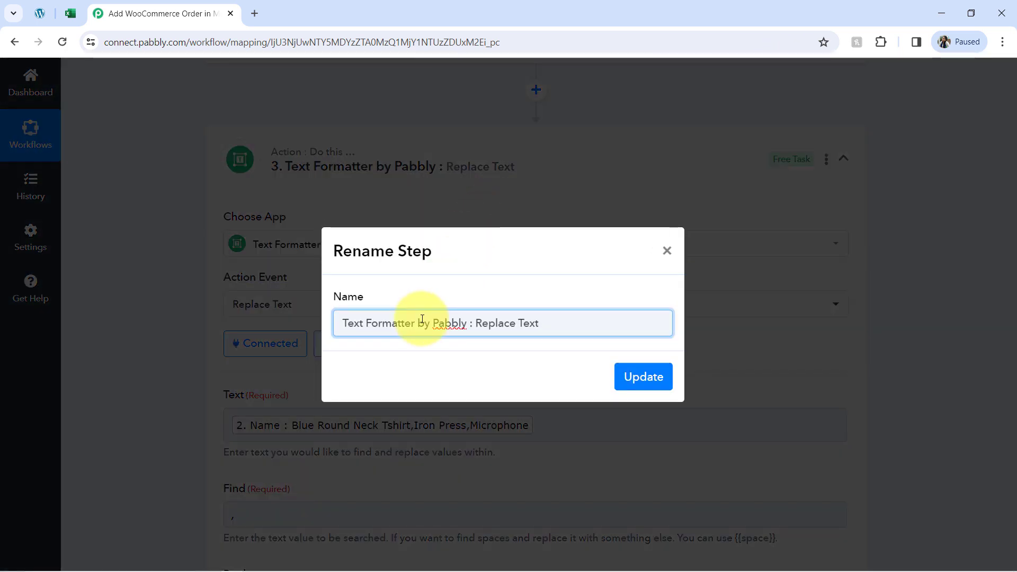
pyautogui.moveTo(418, 320); pyautogui.dragTo(601, 319)
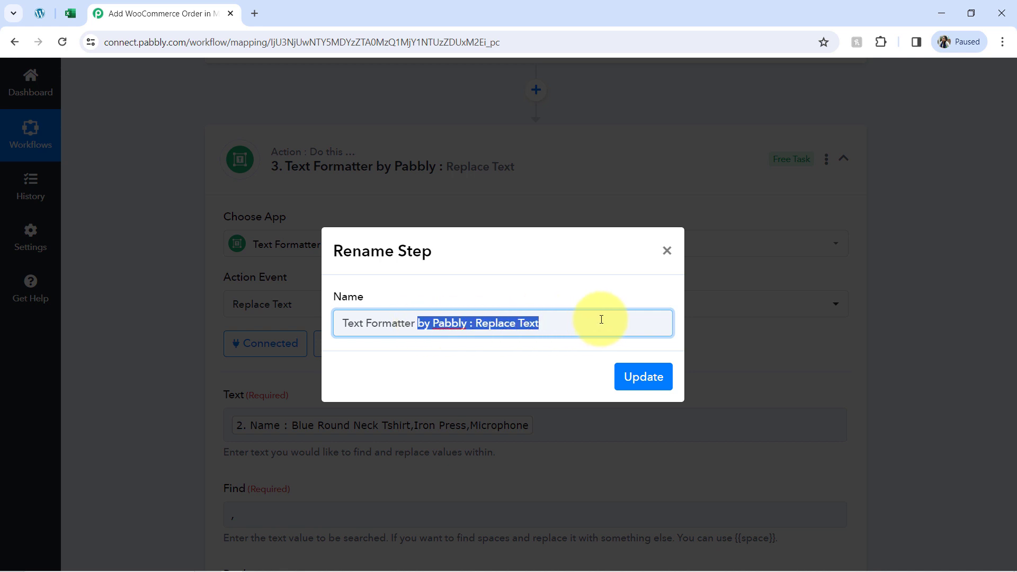
pyautogui.write('-')
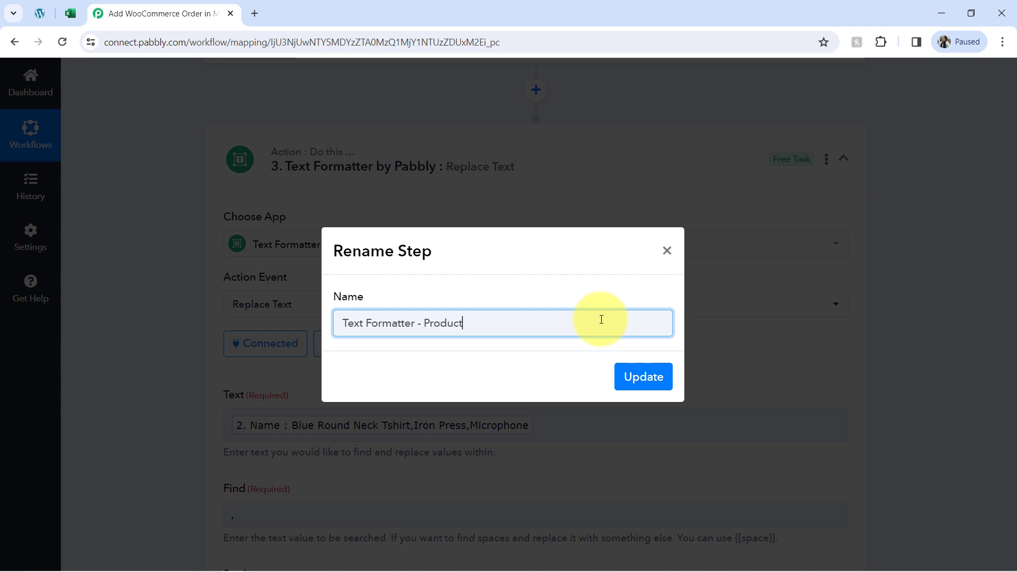
pyautogui.write('Product Name')
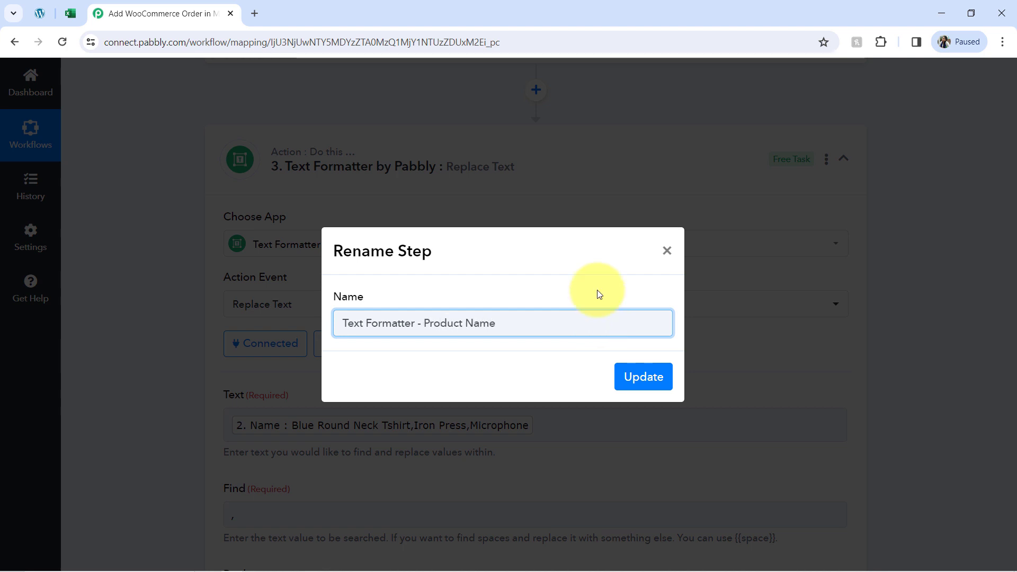
pyautogui.hotkey('ctrl', 'shift', 'Left')
pyautogui.hotkey('ctrl', 'a')
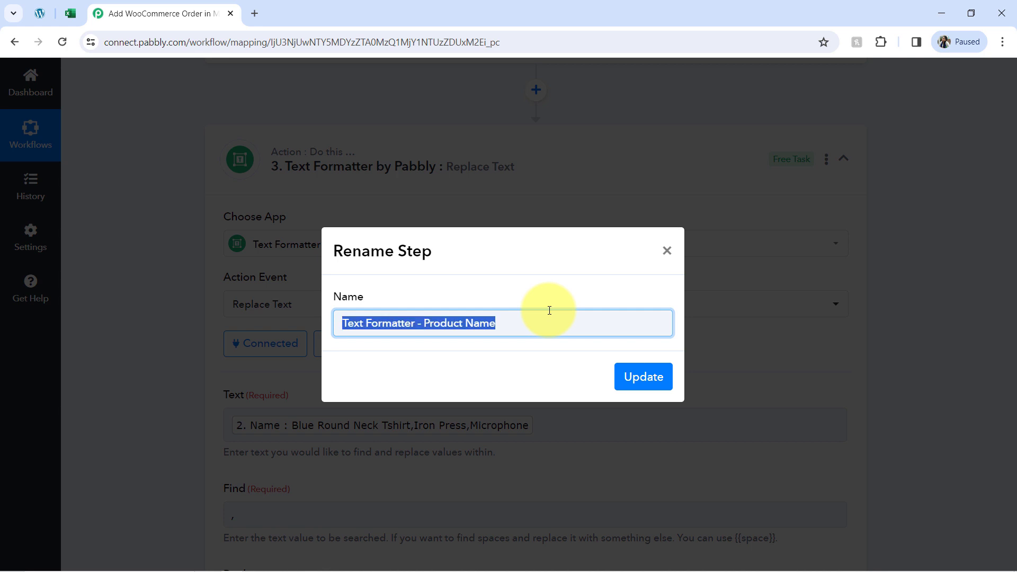
pyautogui.click(630, 378)
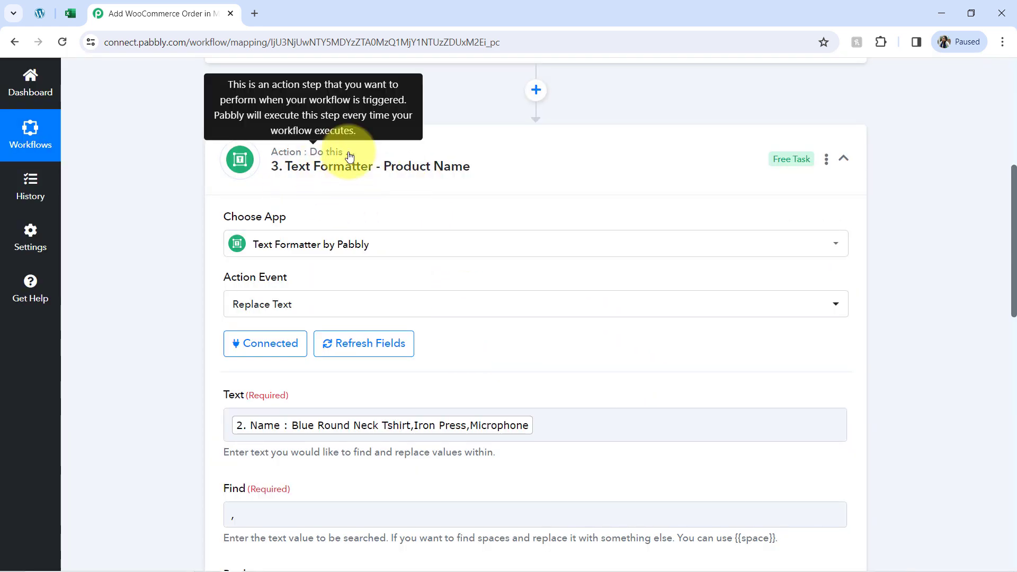
pyautogui.click(402, 169)
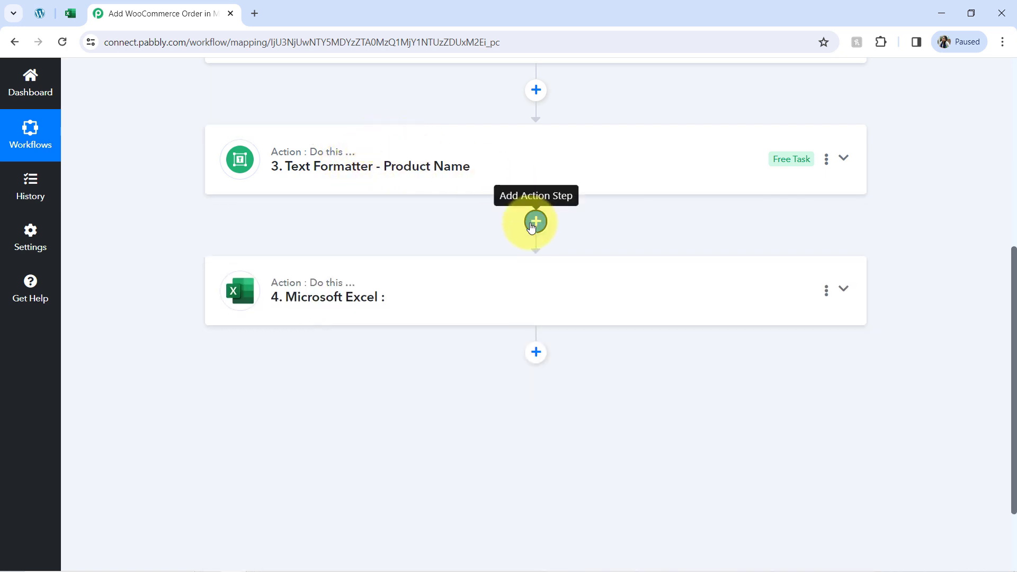
# Step: Add an action step below Text Formatter - Product Name, copy that Text Formatter step and paste it beneath the original
pyautogui.click(535, 222)
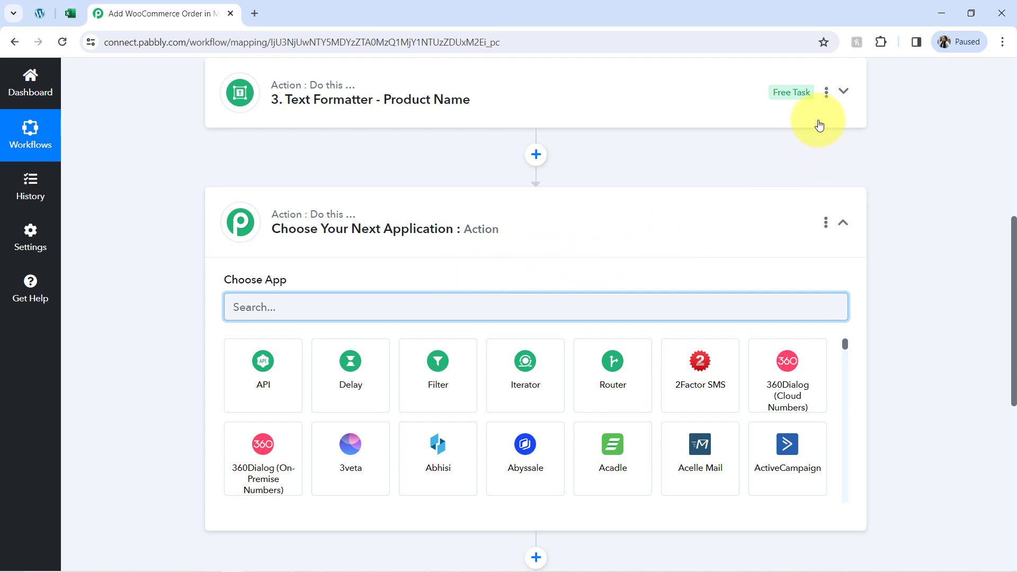
pyautogui.click(826, 94)
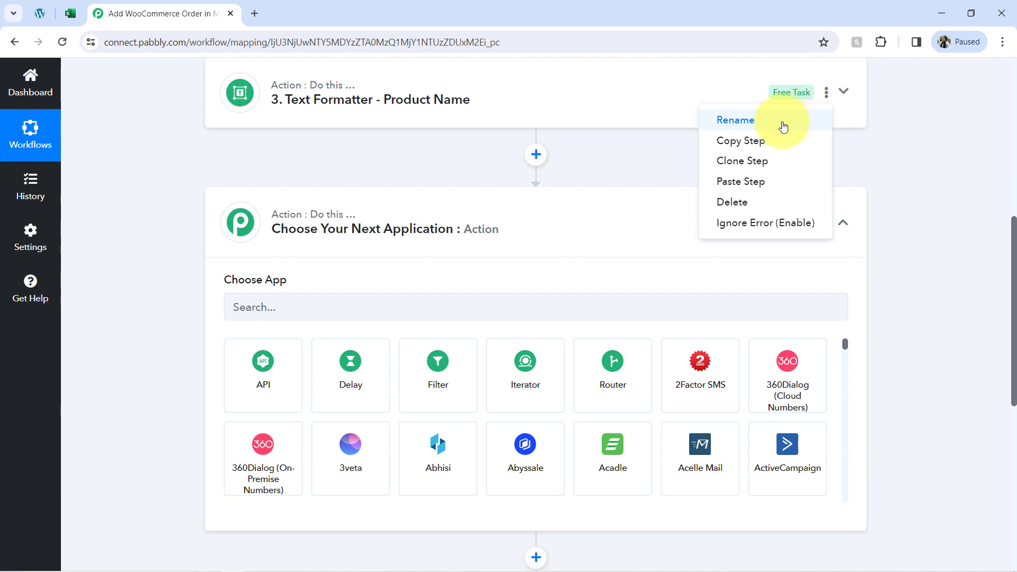
pyautogui.click(758, 147)
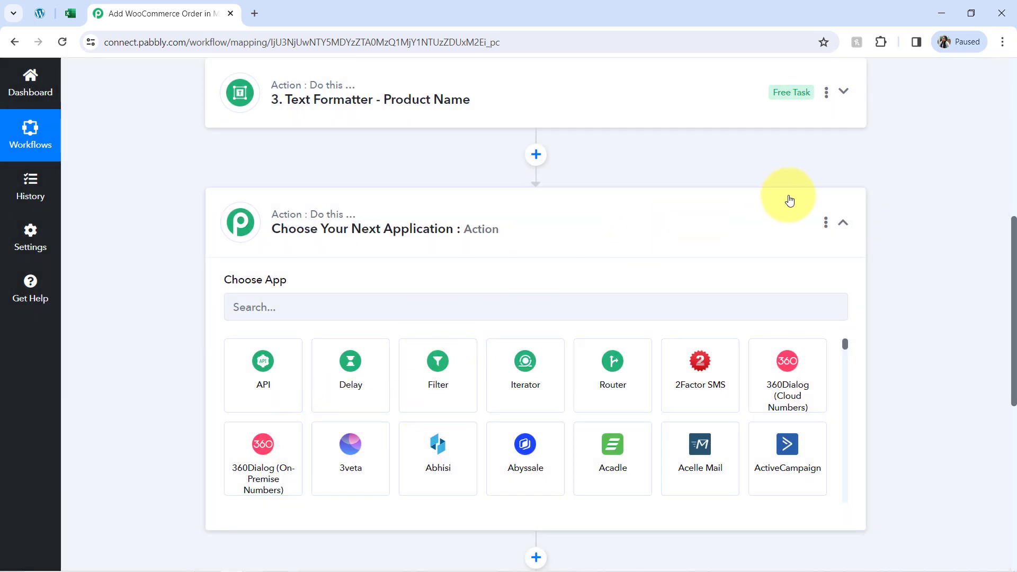
pyautogui.click(825, 222)
pyautogui.click(774, 145)
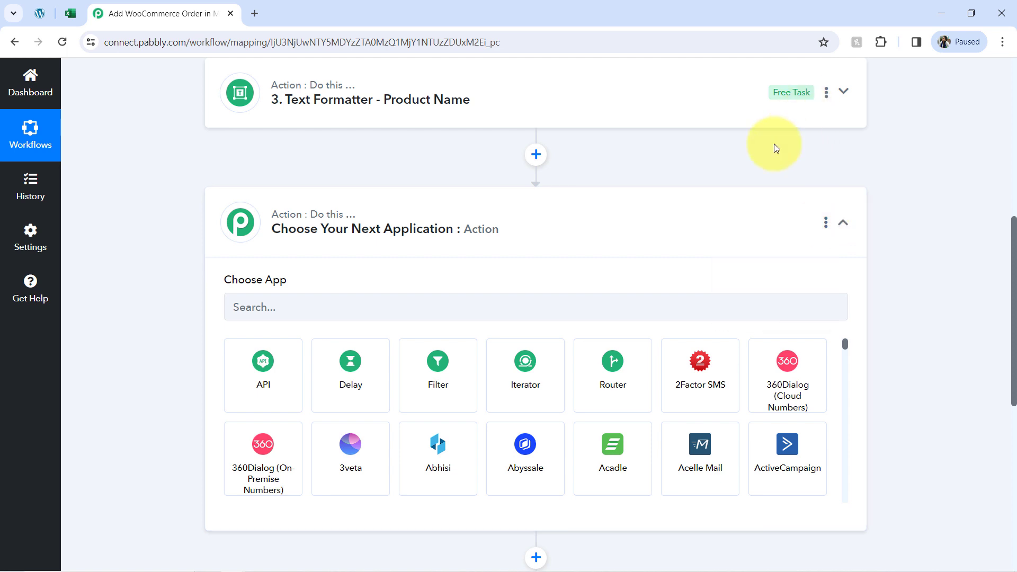
pyautogui.click(826, 93)
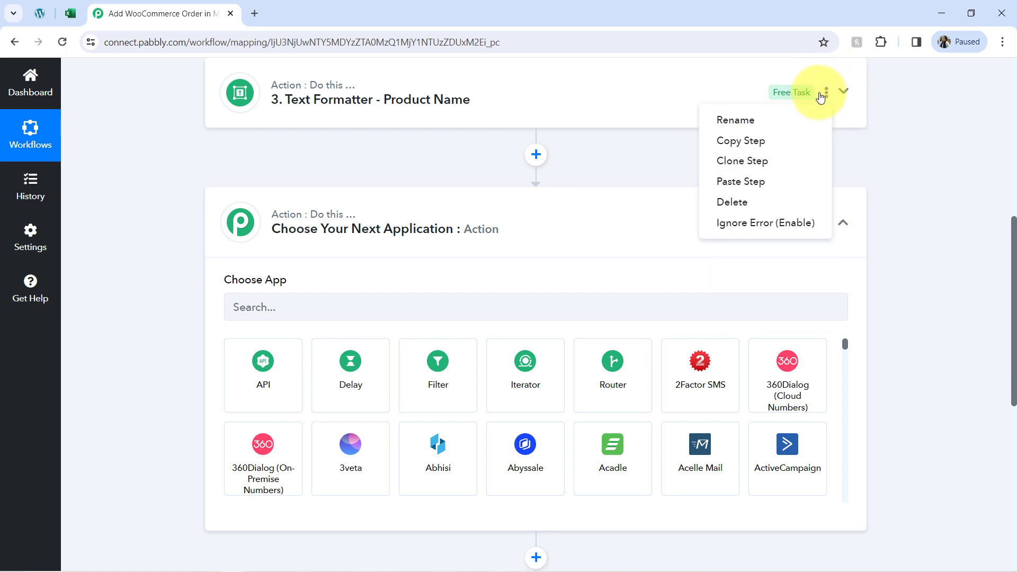
pyautogui.click(721, 183)
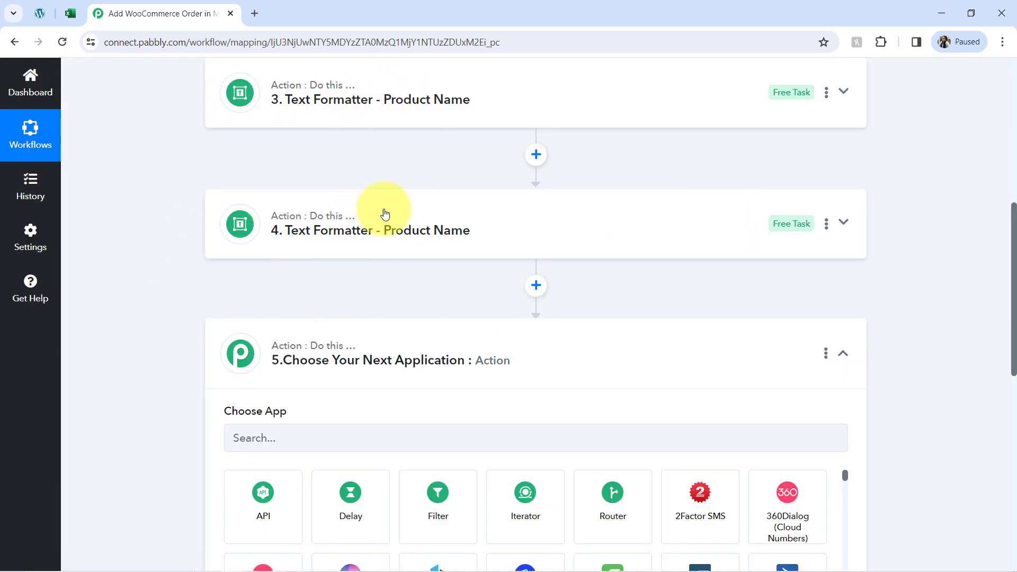
# Step: Expand the fourth workflow step and rename it as Text Formatter - Product Price
pyautogui.click(843, 222)
pyautogui.click(826, 173)
pyautogui.click(754, 205)
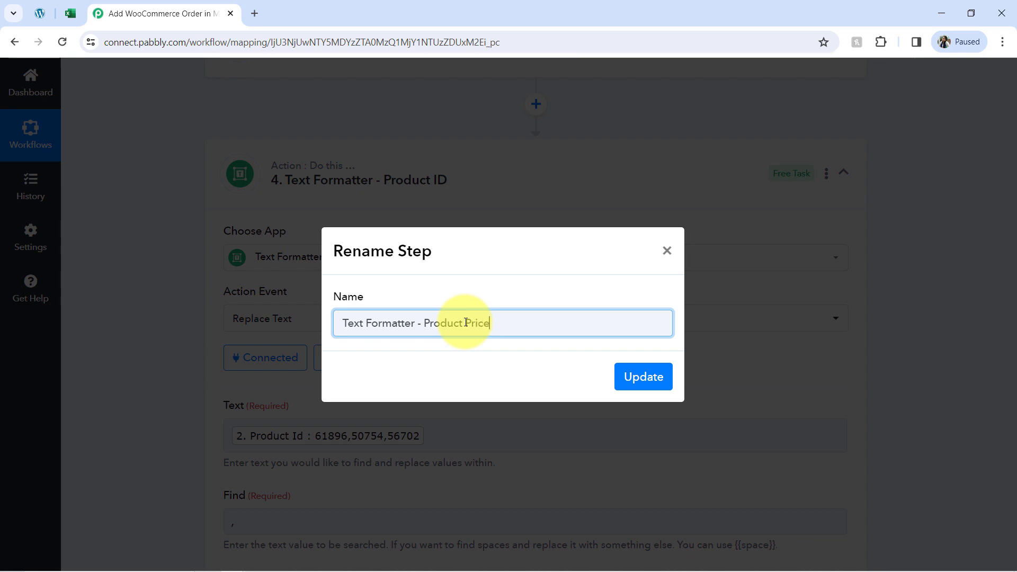
pyautogui.click(631, 387)
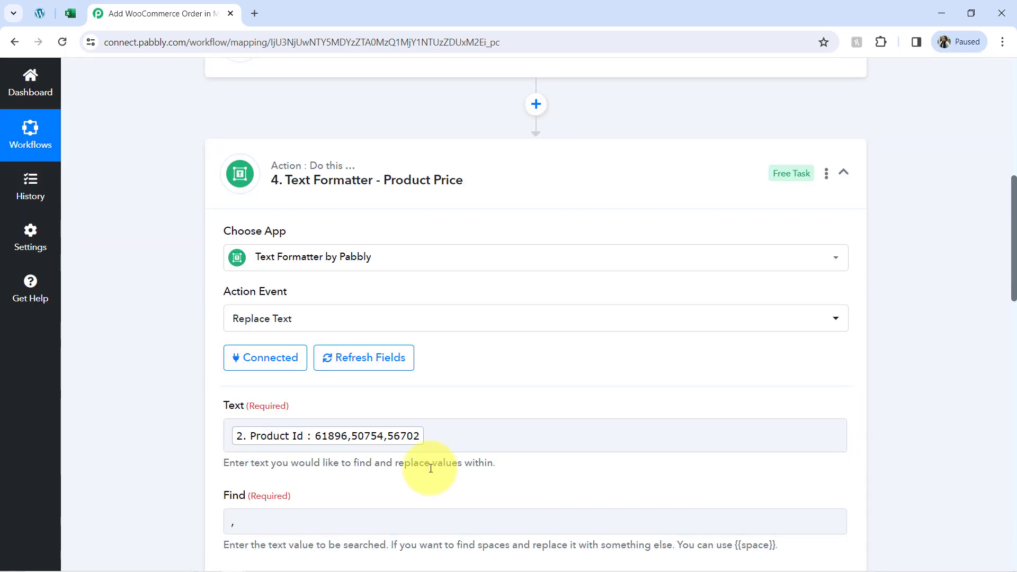
# Step: Replace the Product Price step's Text mapping with Total from the Line Itemizer data, send the test request and enlarge the Result field
pyautogui.moveTo(1012, 289); pyautogui.dragTo(1005, 312)
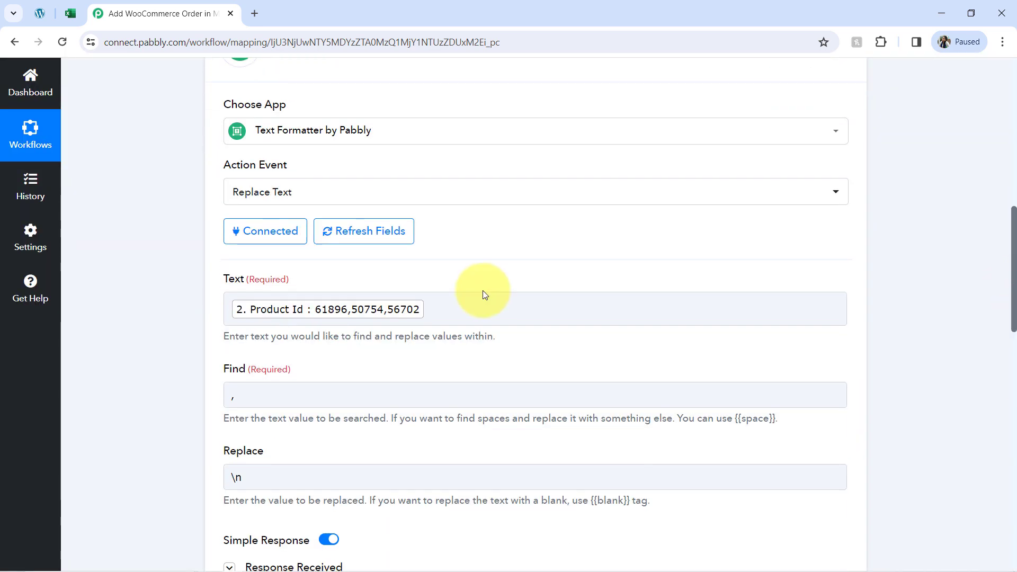
pyautogui.click(456, 316)
pyautogui.press('BackSpace')
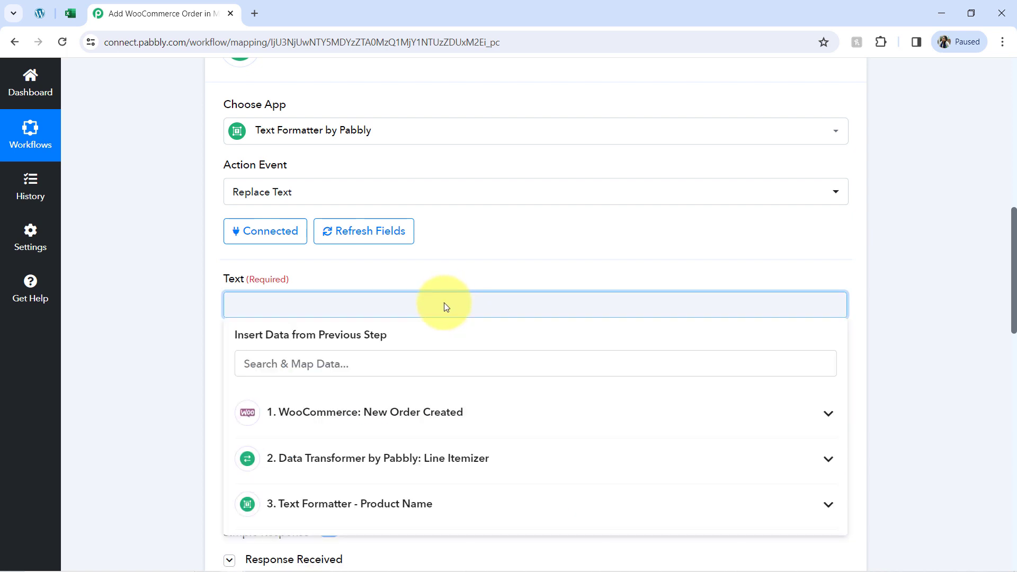
pyautogui.click(359, 460)
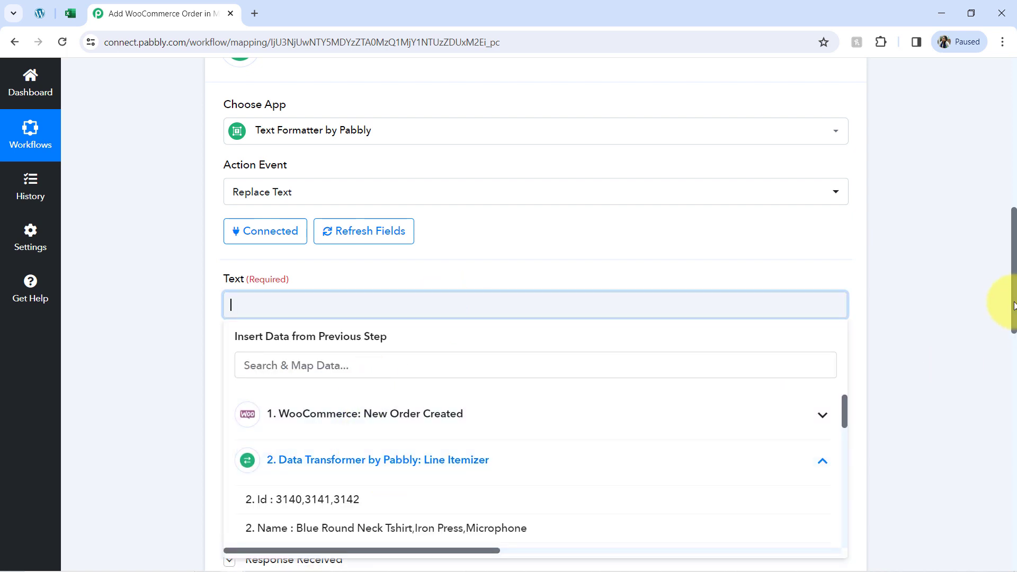
pyautogui.moveTo(1013, 295); pyautogui.dragTo(1013, 366)
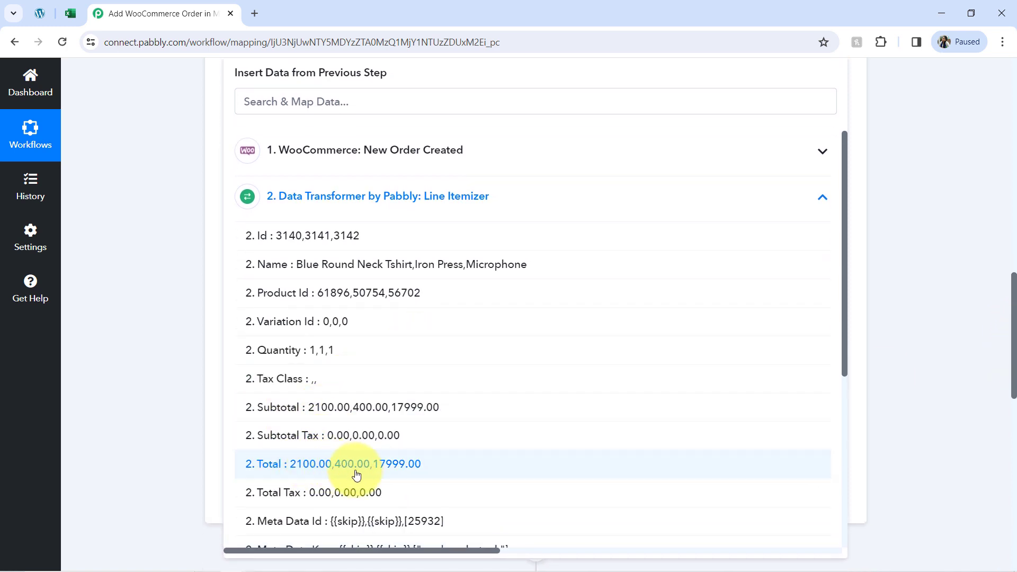
pyautogui.click(334, 470)
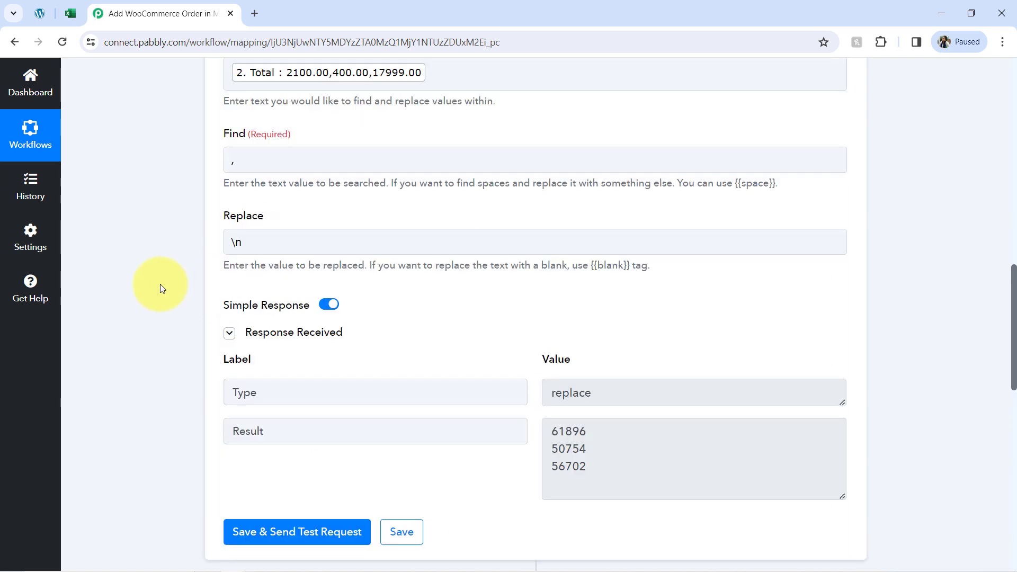
pyautogui.click(267, 531)
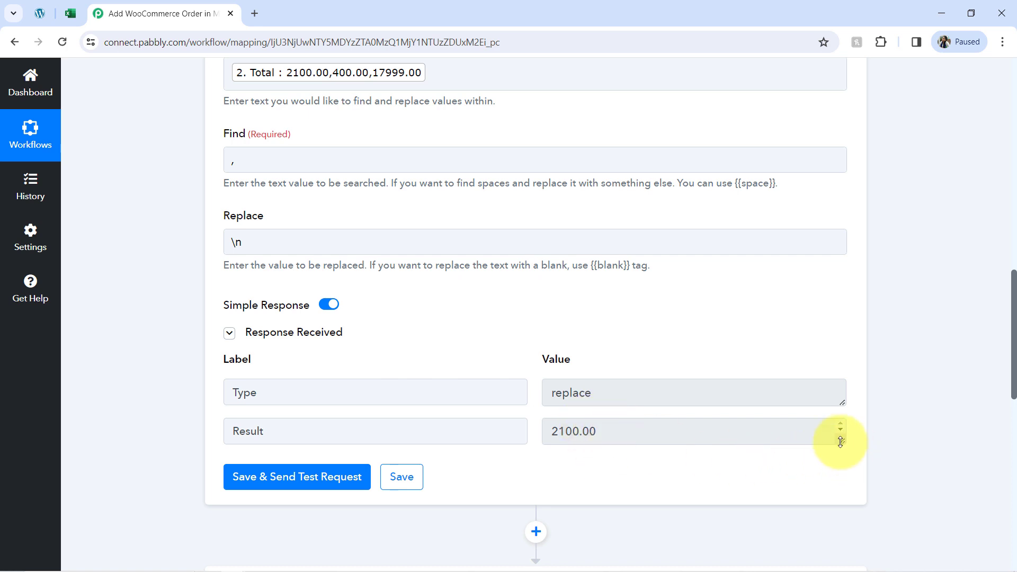
pyautogui.moveTo(840, 443); pyautogui.dragTo(841, 500)
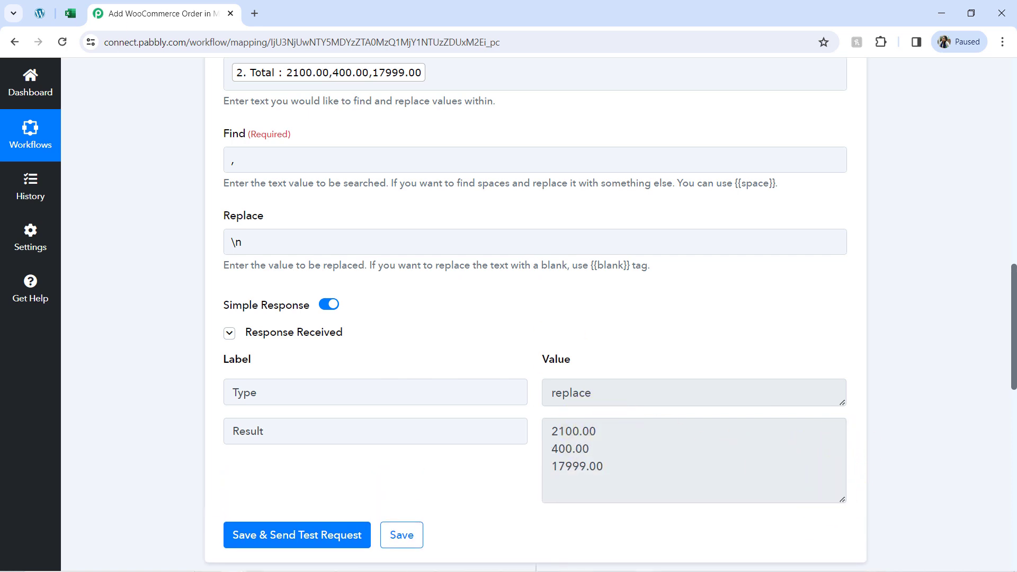
# Step: Switch to the WooCommerce orders sheet in Excel and review the Product Name, Product Price and Product ID columns
pyautogui.click(68, 21)
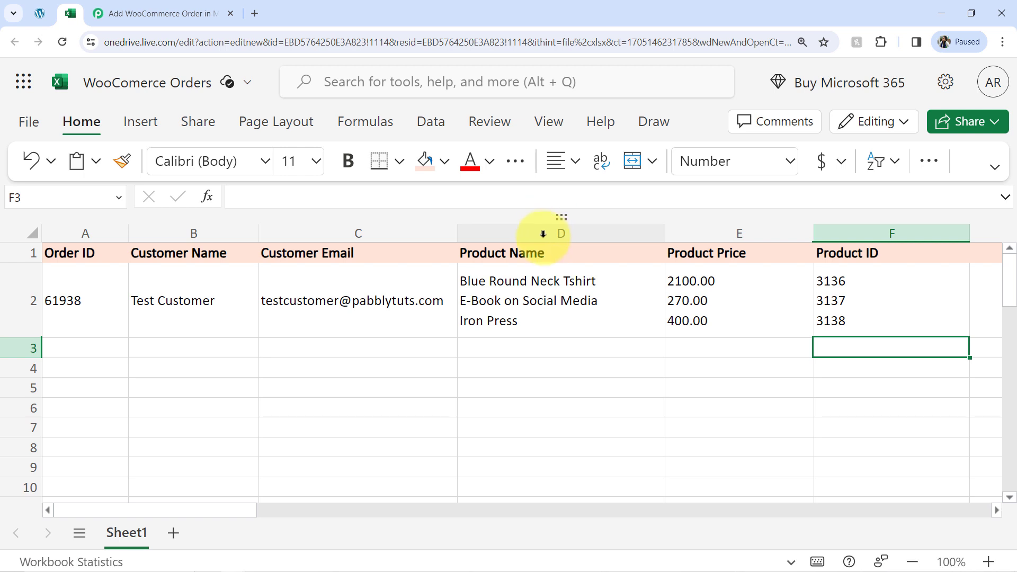
pyautogui.click(546, 229)
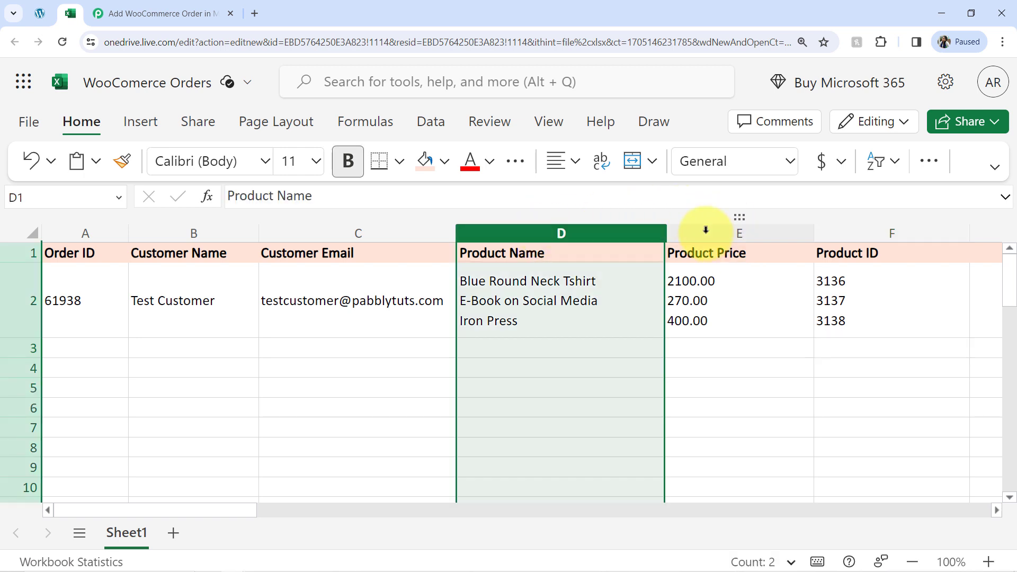
pyautogui.click(707, 231)
pyautogui.click(877, 233)
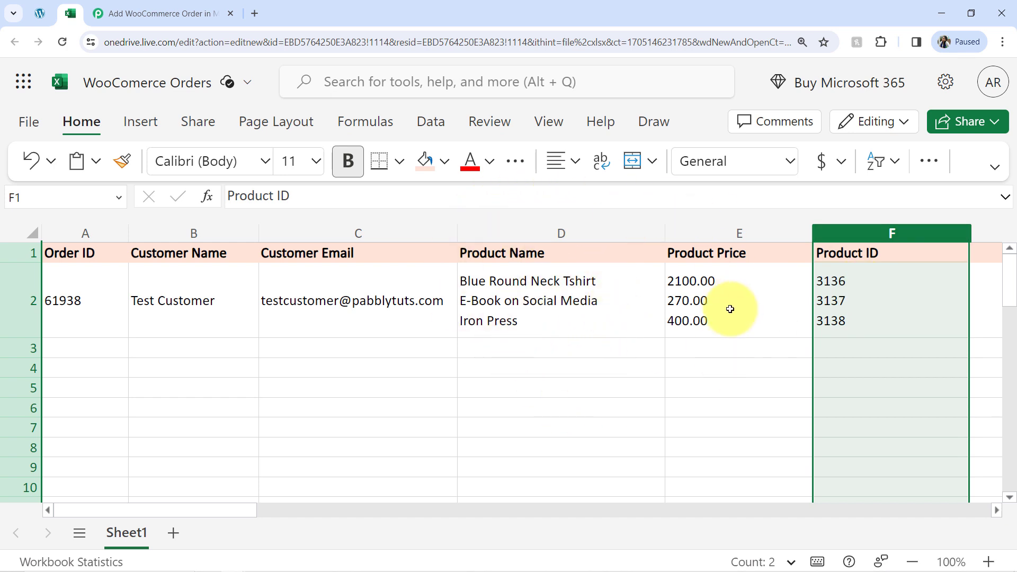
pyautogui.click(580, 230)
pyautogui.click(763, 229)
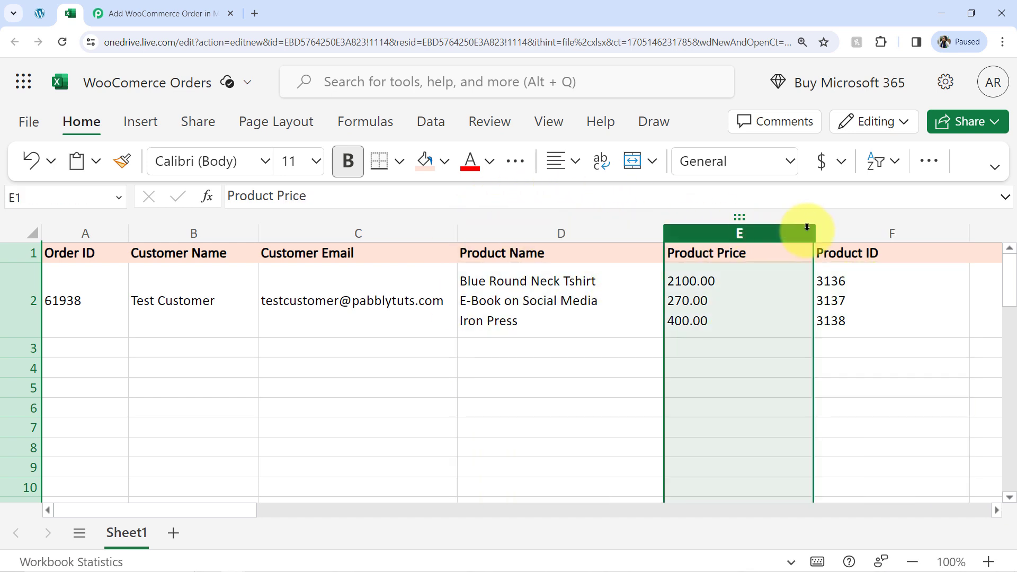
pyautogui.click(892, 228)
# Step: Return to Pabbly Connect and delete the empty action step below Text Formatter - Product ID
pyautogui.click(166, 9)
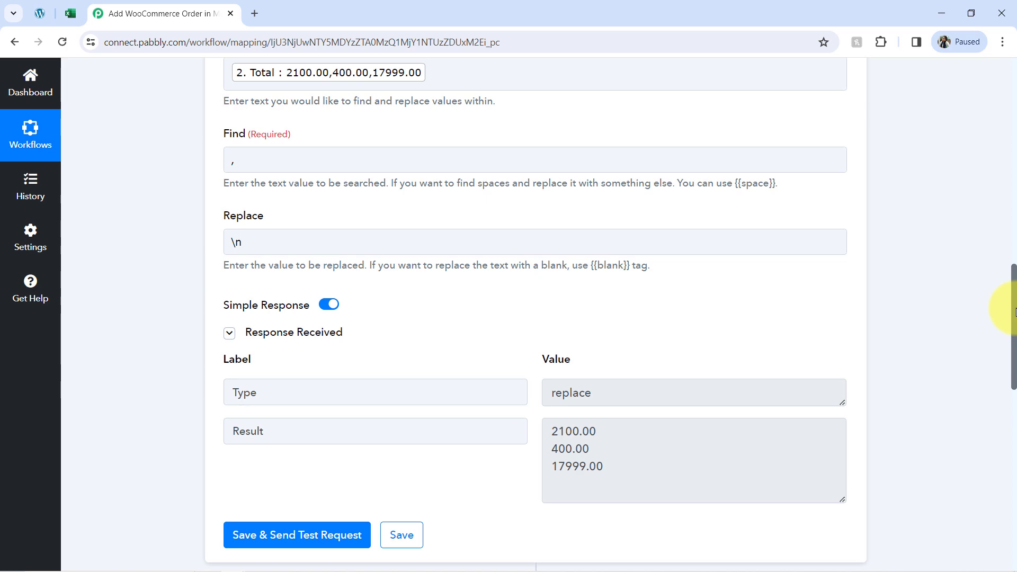
pyautogui.moveTo(1013, 302); pyautogui.dragTo(947, 385)
pyautogui.scroll(-3, 946, 391)
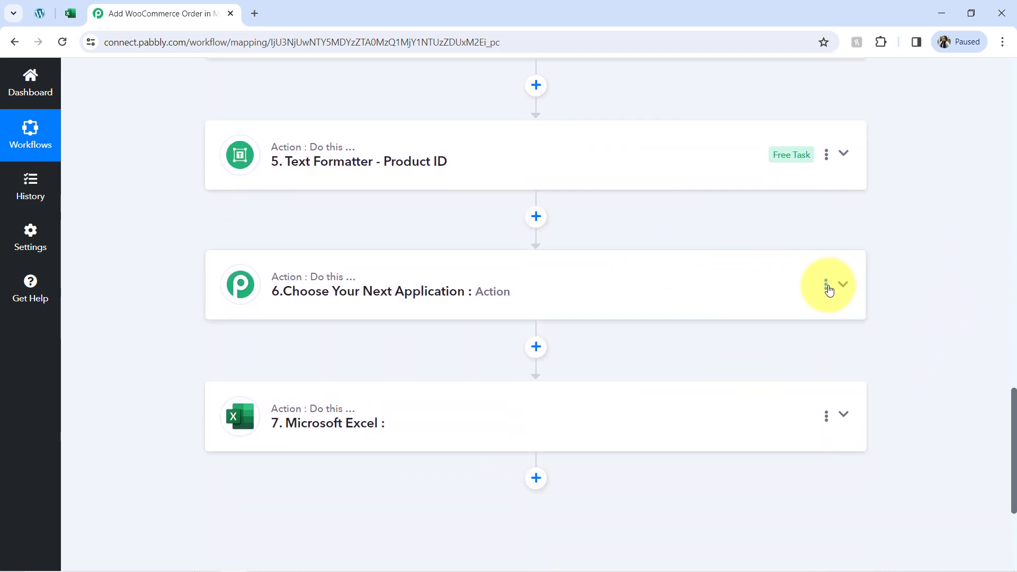
pyautogui.click(826, 285)
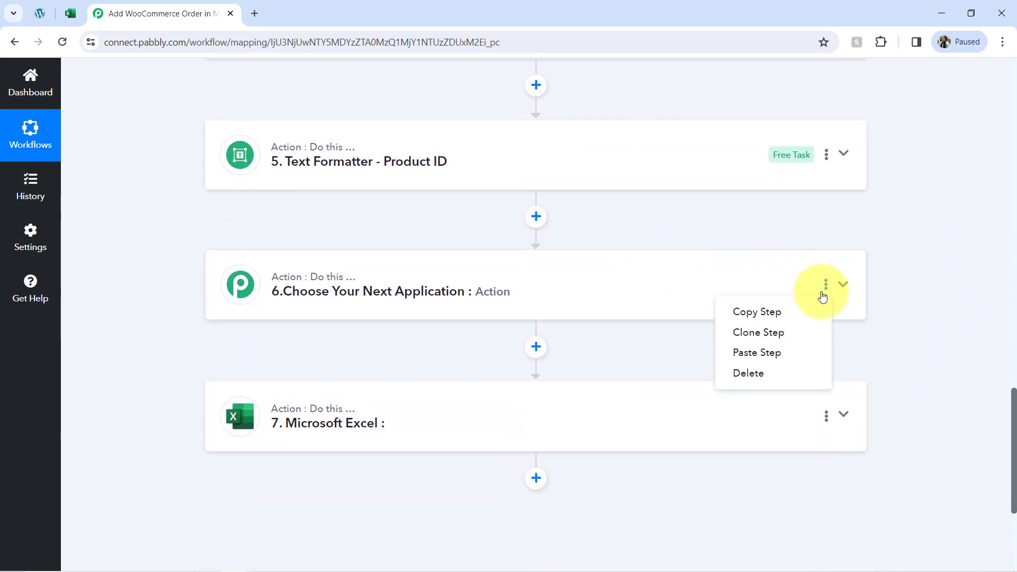
pyautogui.click(739, 373)
pyautogui.click(404, 393)
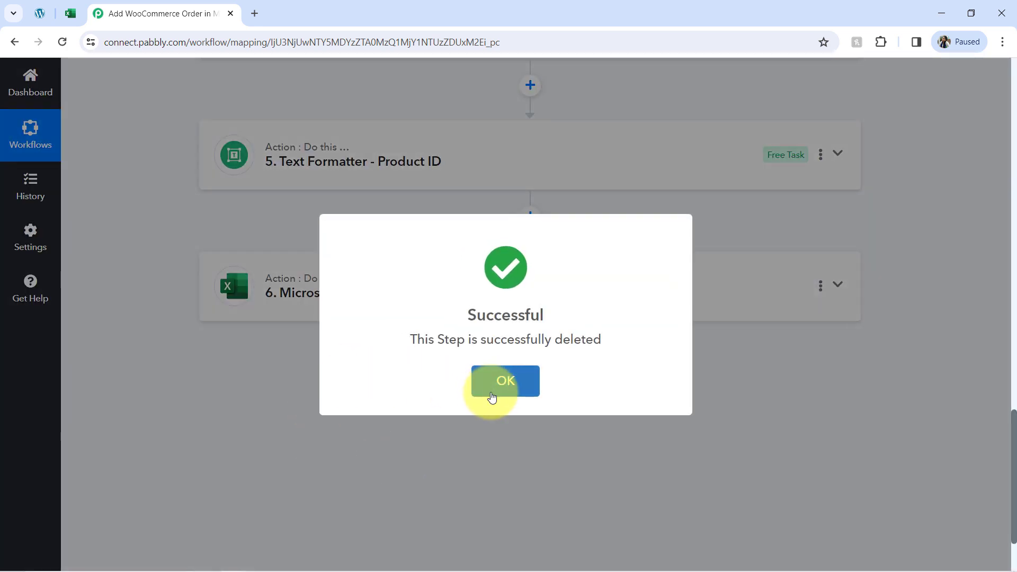
pyautogui.click(490, 389)
# Step: Expand the sixth workflow step, set its action event to Add Row To Worksheet and open the Microsoft Excel connection settings
pyautogui.click(359, 294)
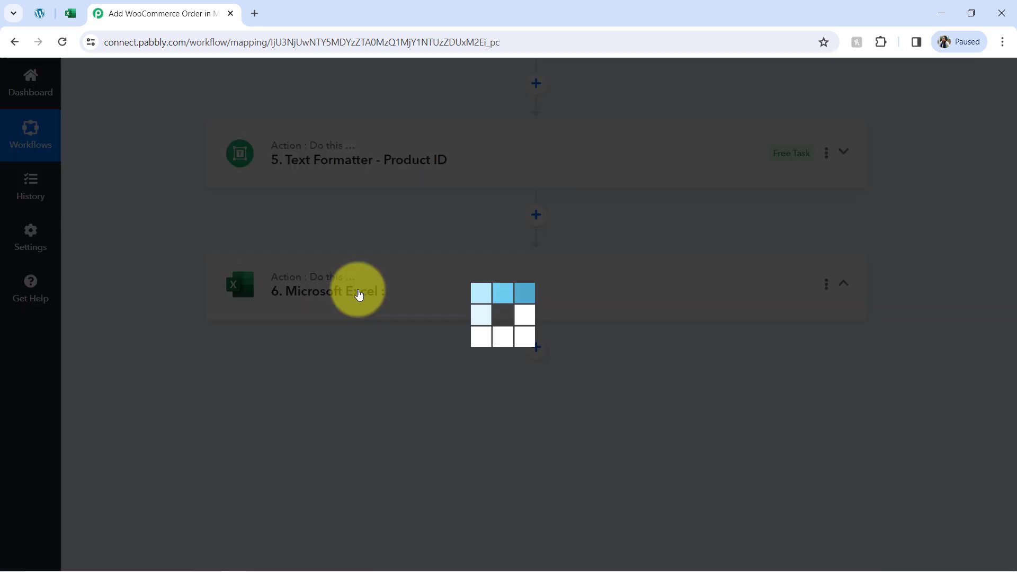
pyautogui.click(256, 374)
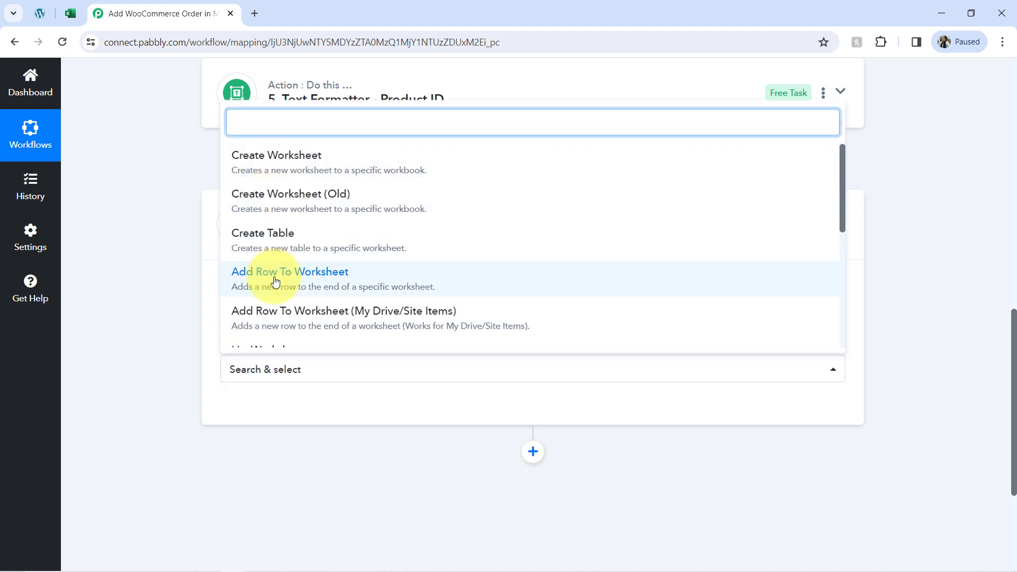
pyautogui.click(311, 280)
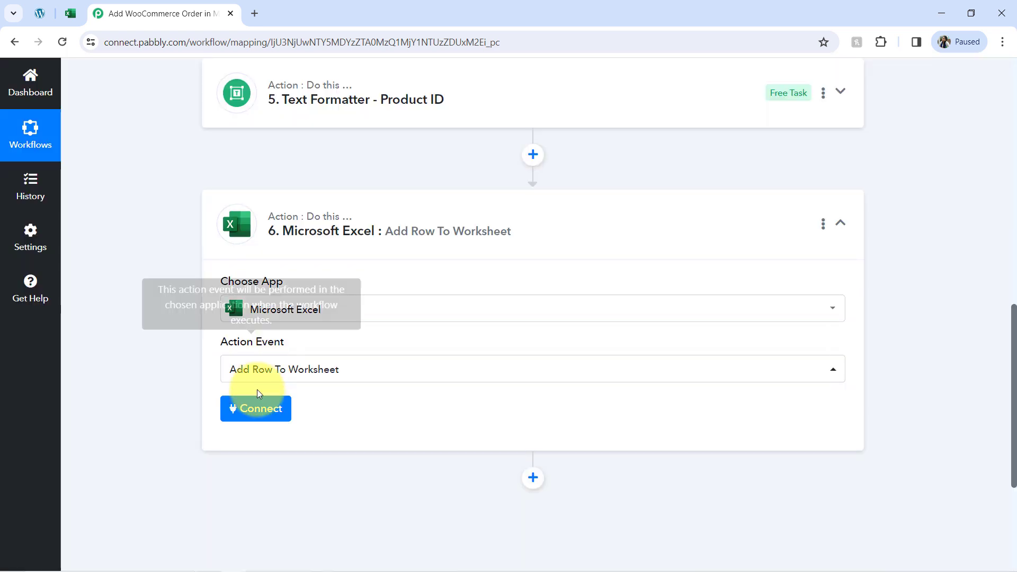
pyautogui.click(250, 418)
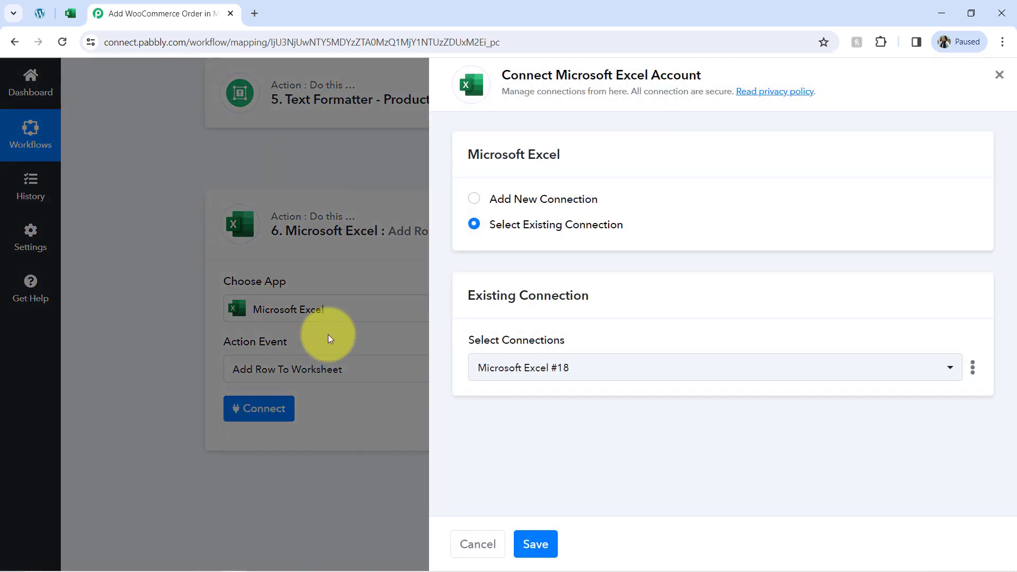
pyautogui.click(545, 199)
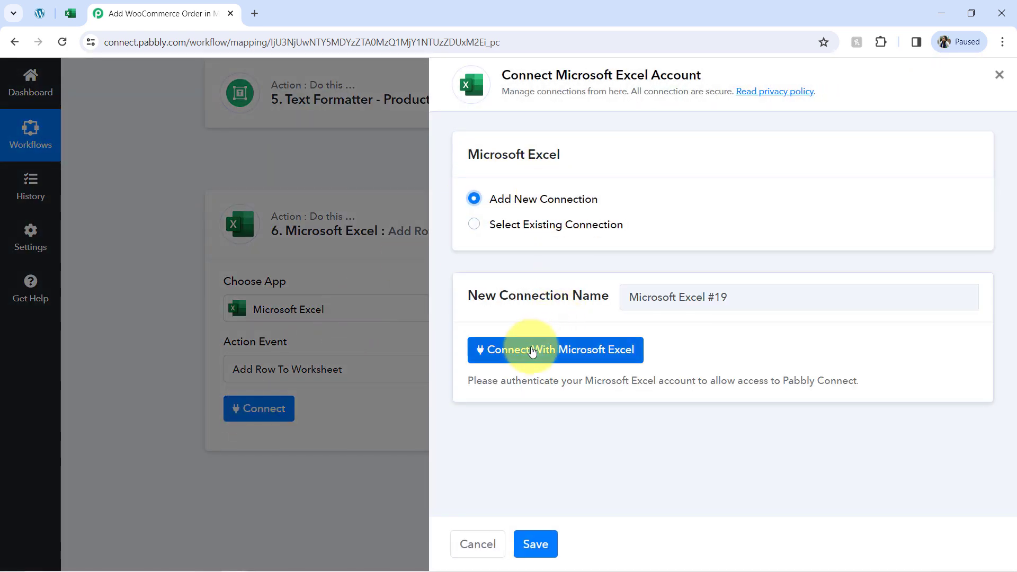
pyautogui.click(531, 352)
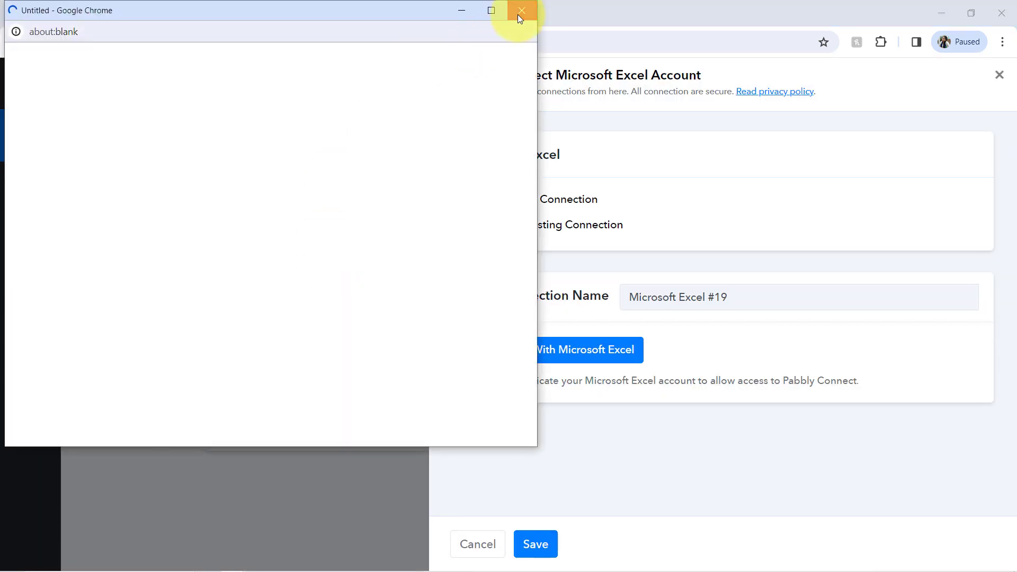
pyautogui.click(518, 16)
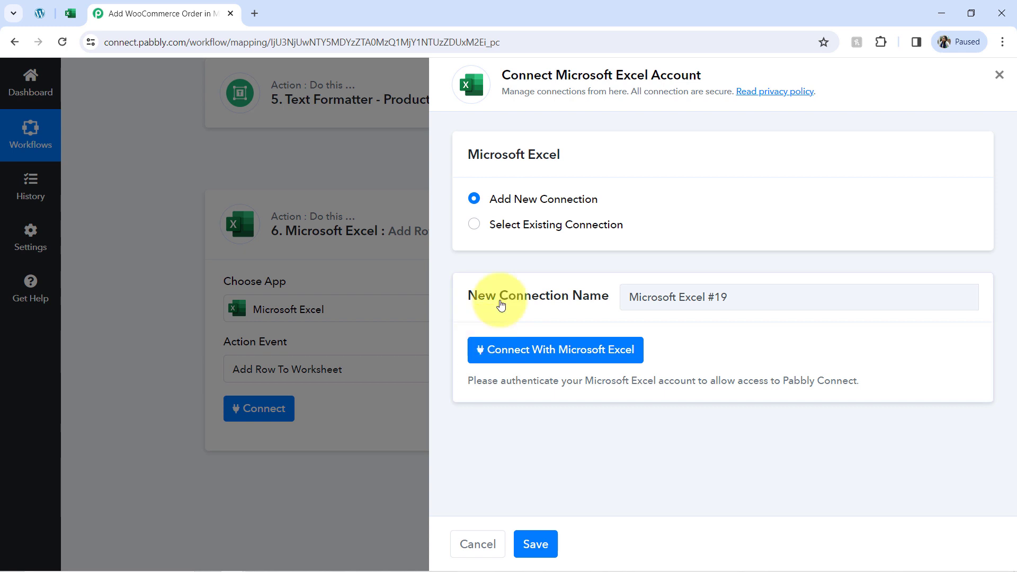
# Step: Use the existing connection Microsoft Excel #18 for the step and save it
pyautogui.click(498, 230)
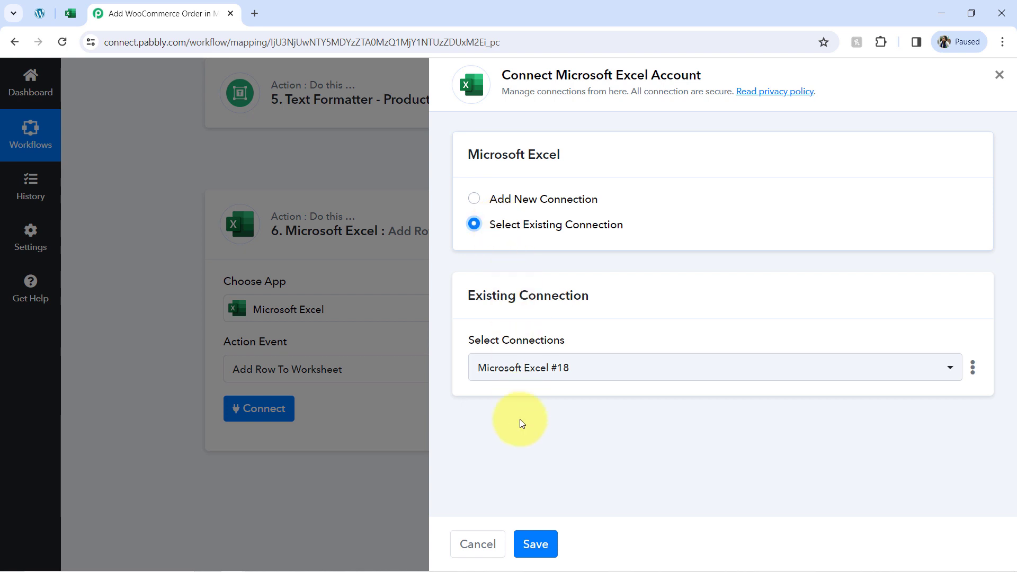
pyautogui.click(531, 544)
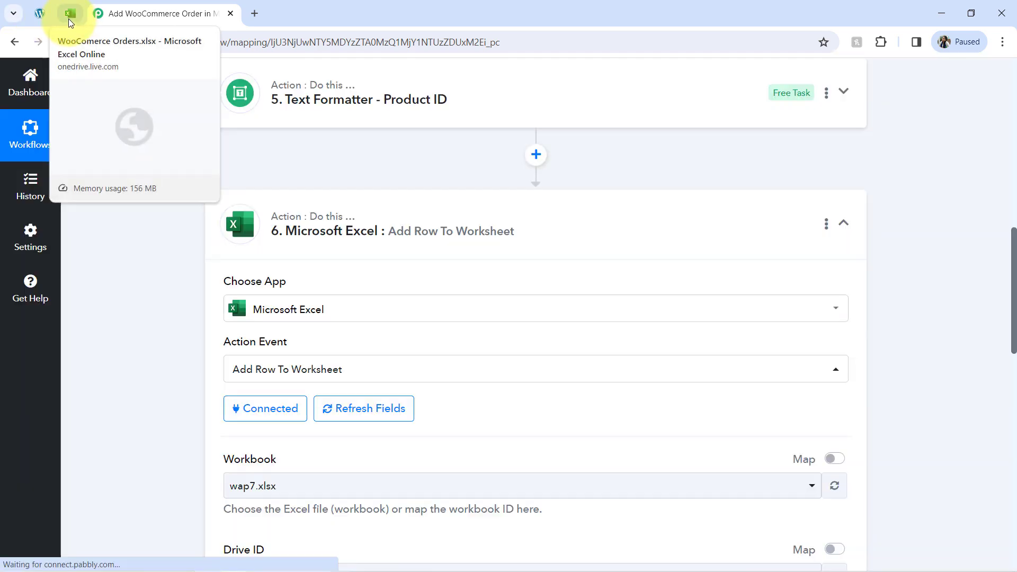
# Step: Check the order spreadsheet's name in Excel, then select WooComerce Orders.xlsx as the Workbook in the Pabbly Connect step
pyautogui.click(68, 15)
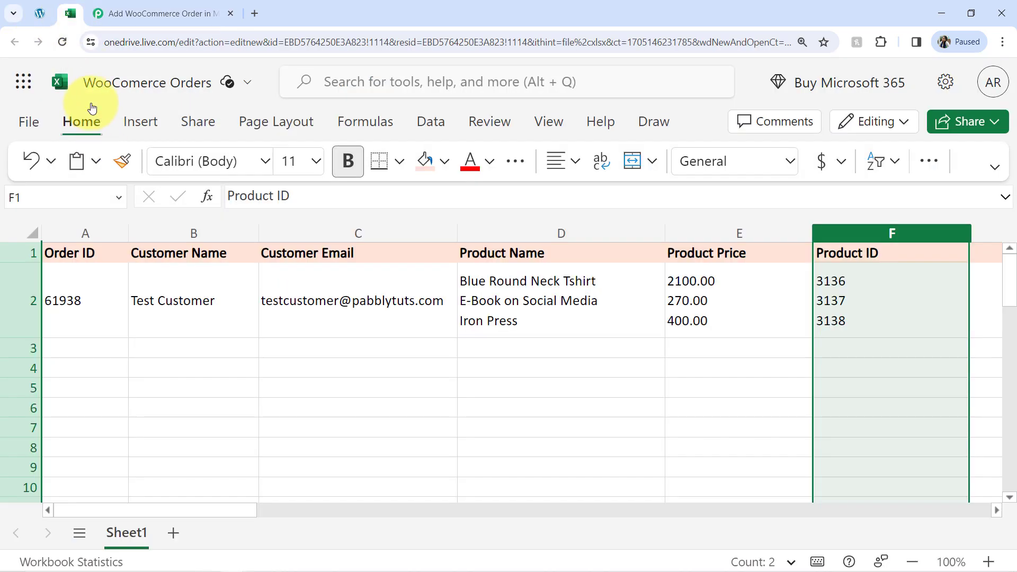
pyautogui.click(137, 13)
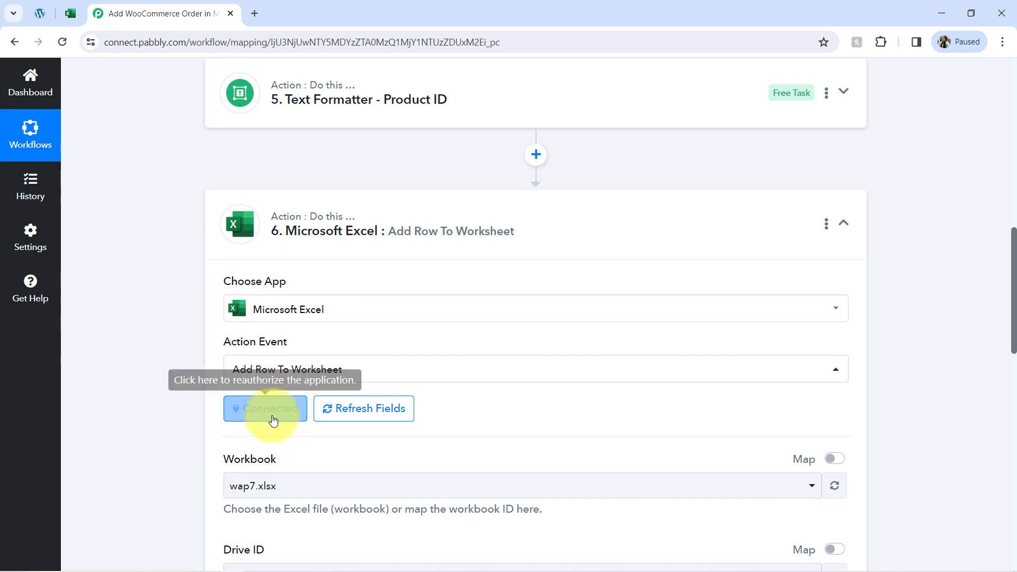
pyautogui.moveTo(1014, 298); pyautogui.dragTo(1014, 363)
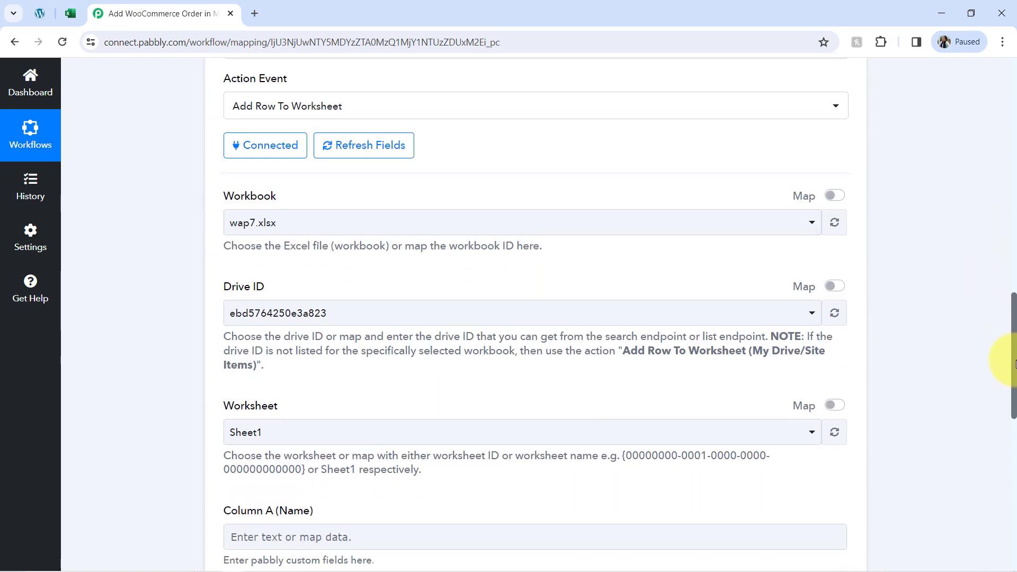
pyautogui.click(318, 226)
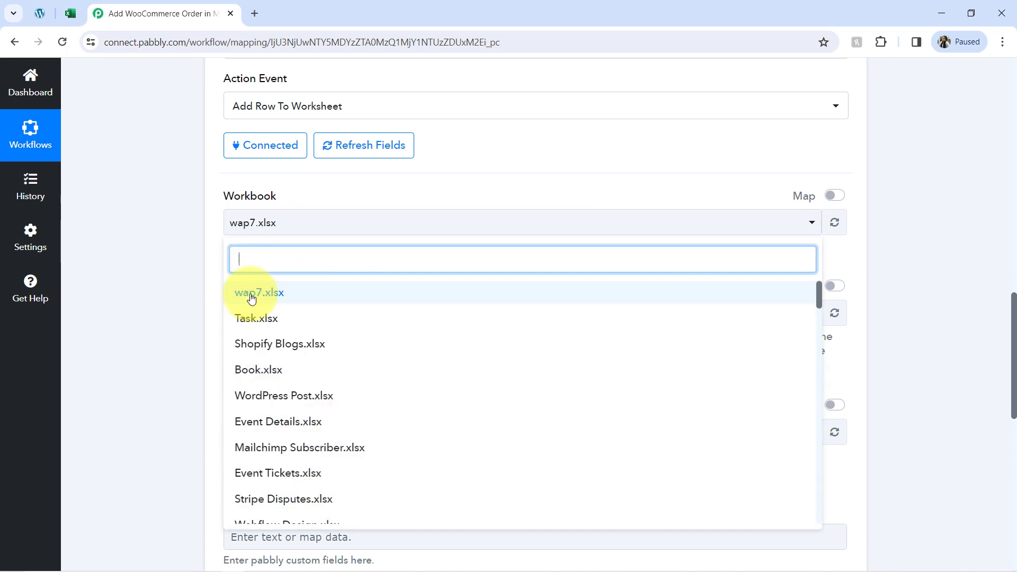
pyautogui.write('woo')
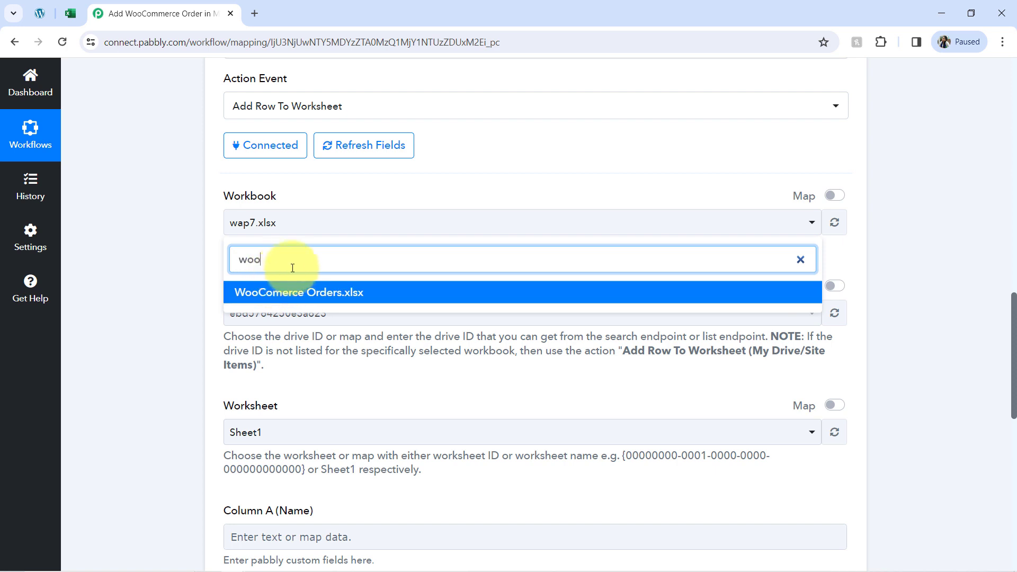
pyautogui.click(278, 292)
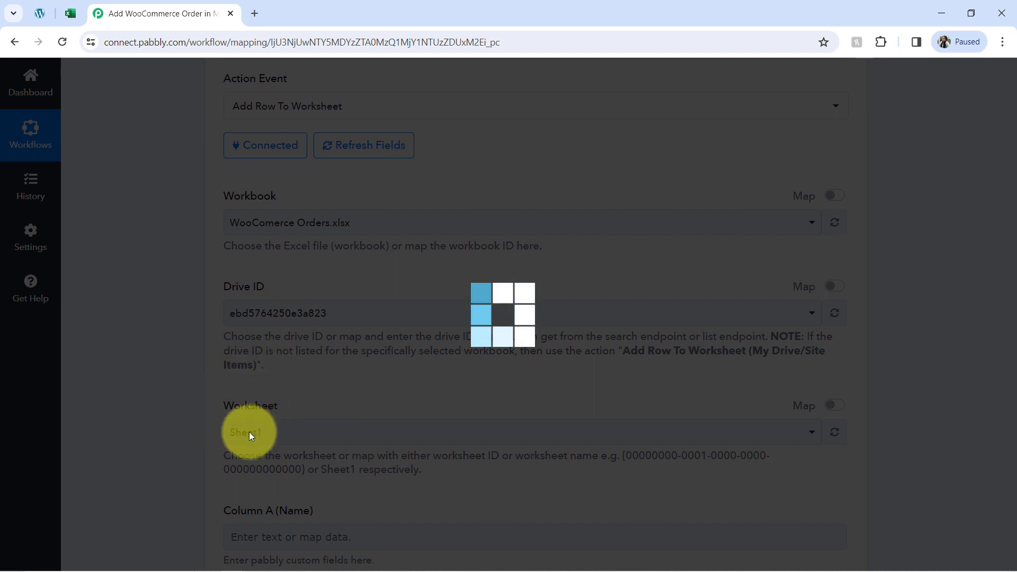
# Step: Switch to the Excel order sheet, delete the sample order in row 2 and return to Pabbly Connect
pyautogui.click(81, 22)
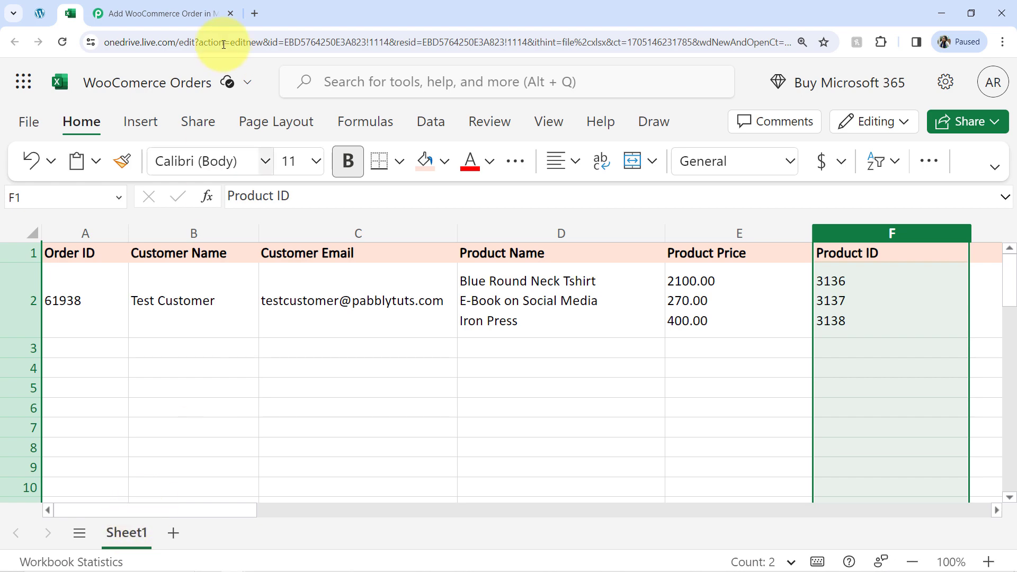
pyautogui.click(171, 15)
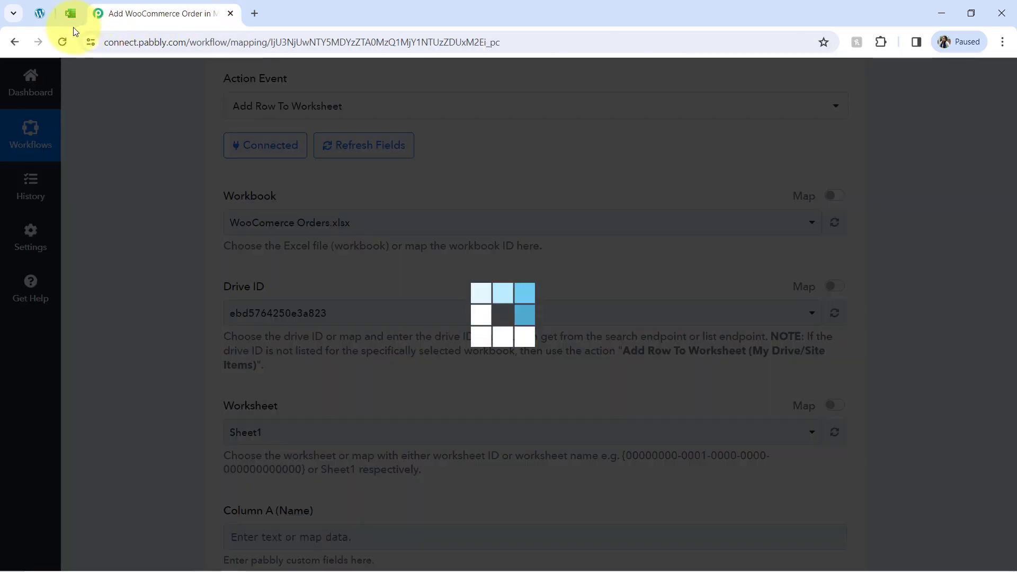
pyautogui.click(70, 13)
pyautogui.click(7, 313)
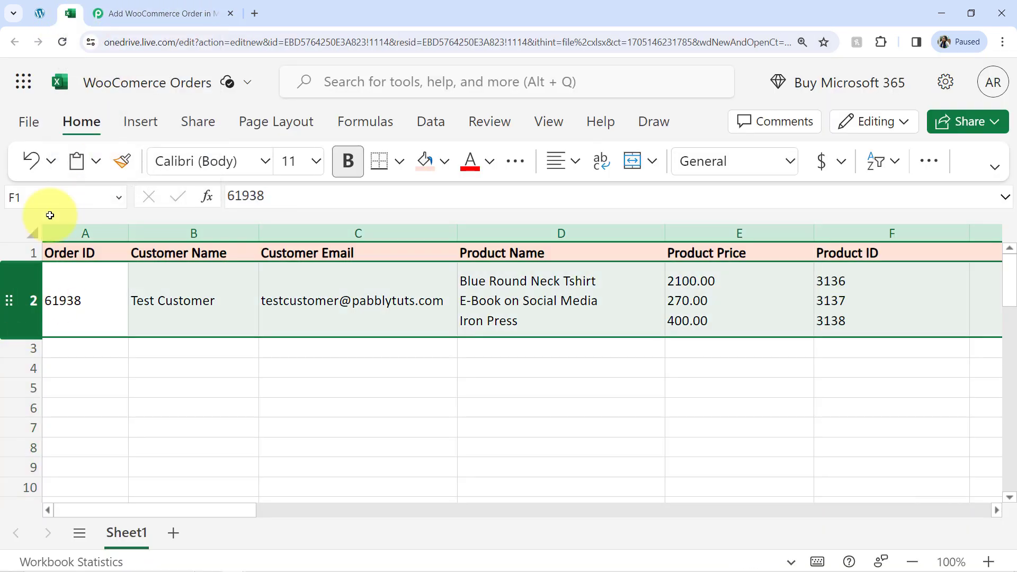
pyautogui.rightClick(21, 308)
pyautogui.click(80, 296)
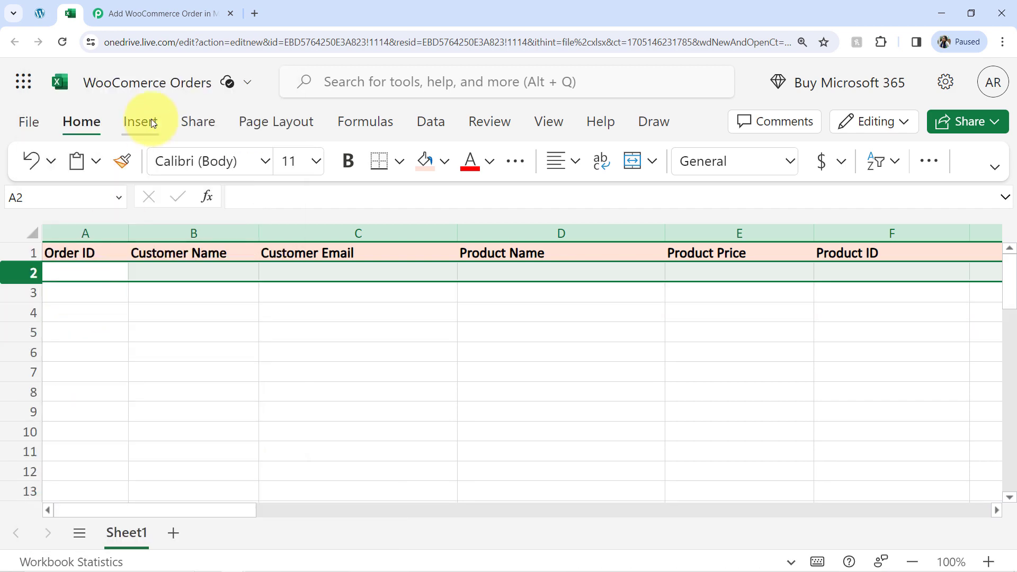
pyautogui.click(136, 13)
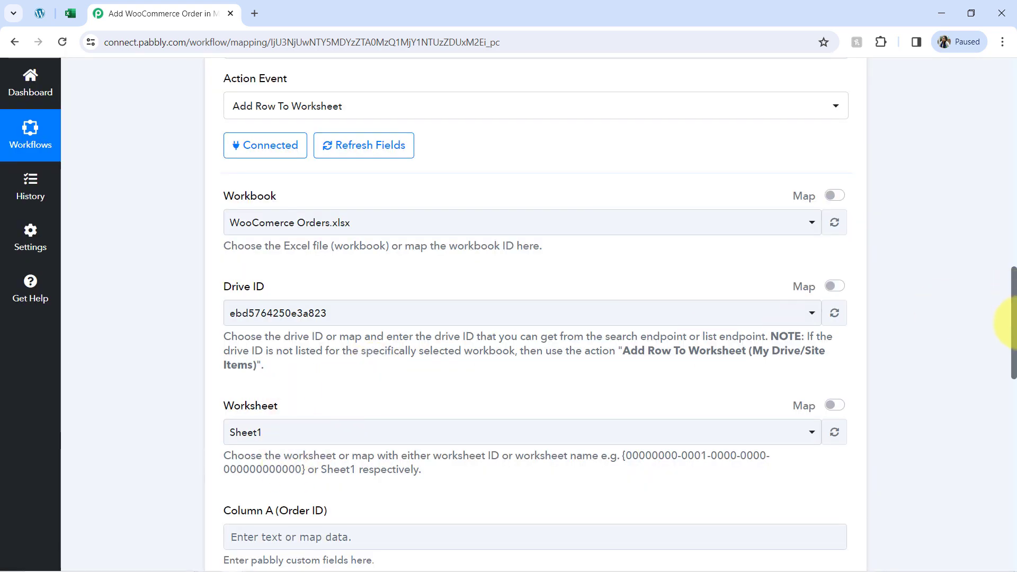
# Step: Compare the Excel step's column fields, starting with Column A (Order ID), with the header row of the order sheet
pyautogui.moveTo(1014, 329); pyautogui.dragTo(1014, 410)
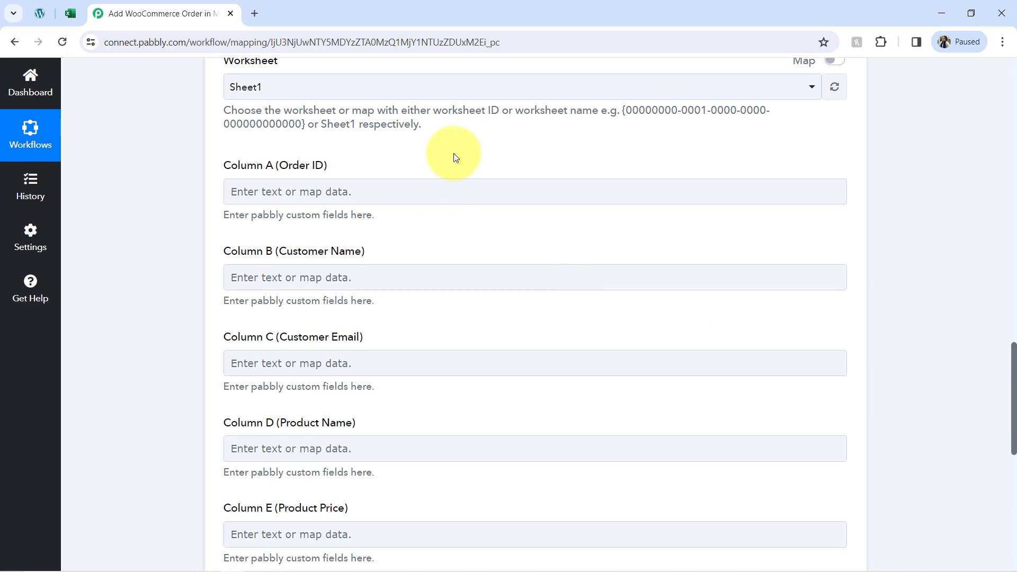
pyautogui.moveTo(276, 165); pyautogui.dragTo(328, 166)
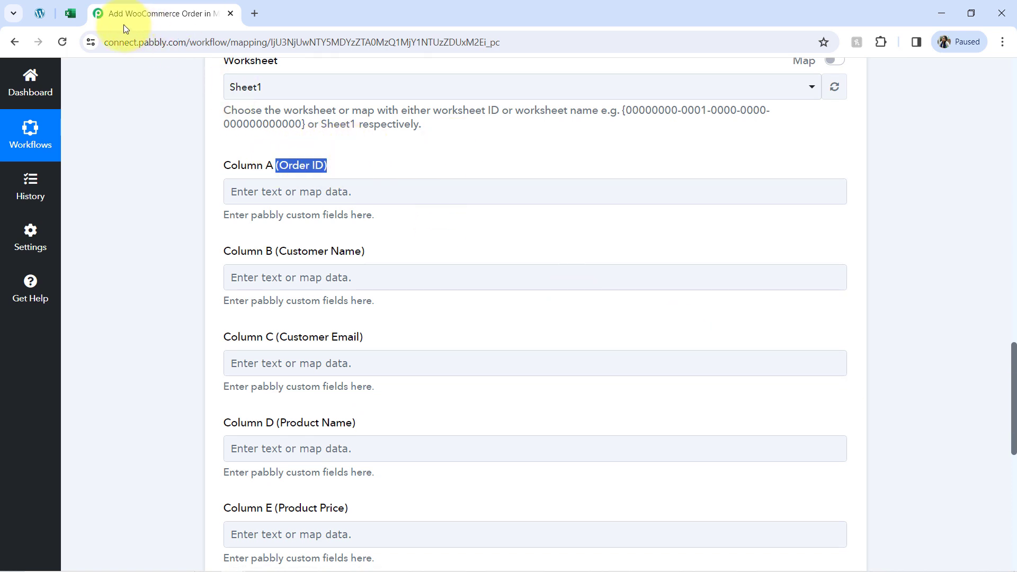
pyautogui.click(72, 14)
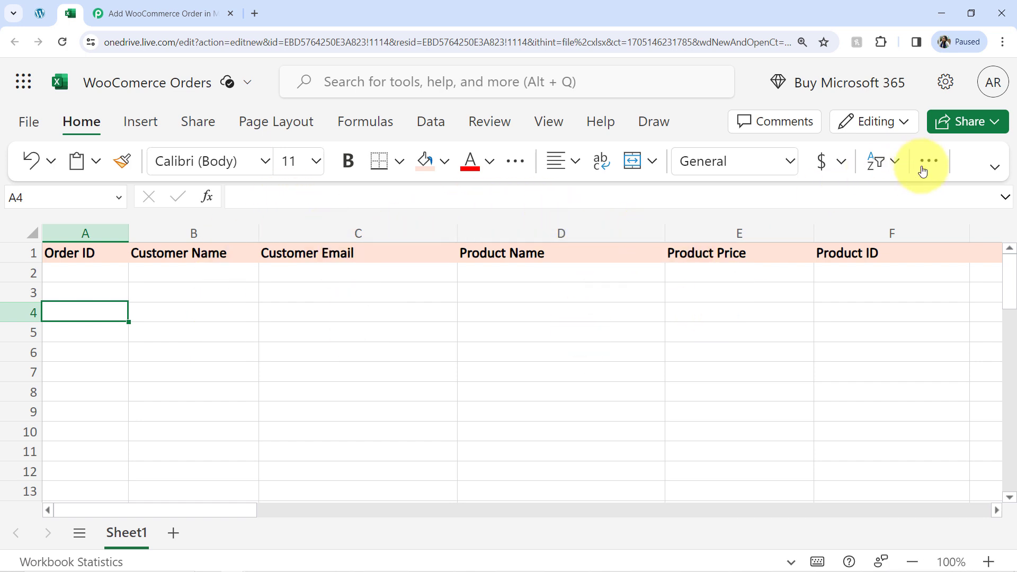
pyautogui.click(103, 4)
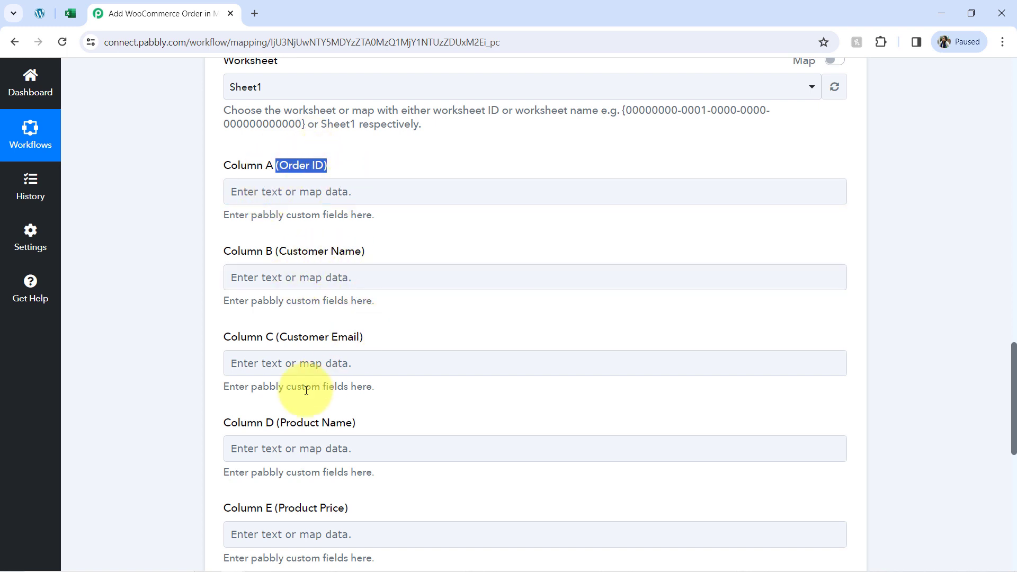
# Step: Map Column A (Order ID) to Id from the WooCommerce: New Order Created data
pyautogui.moveTo(1014, 372)
pyautogui.mouseDown()
pyautogui.moveTo(1013, 408)
pyautogui.moveTo(1005, 361)
pyautogui.mouseUp()
pyautogui.click(258, 199)
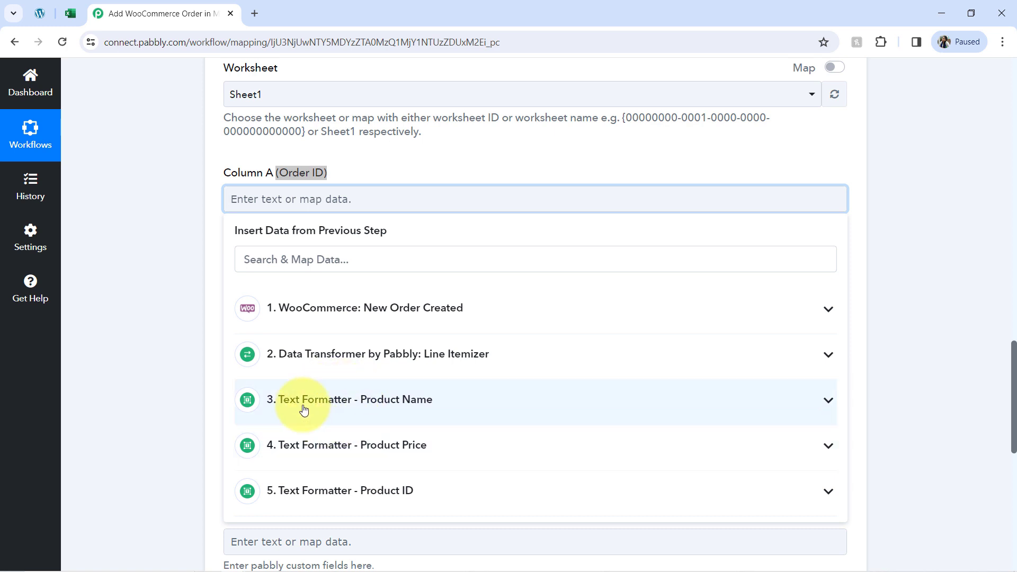
pyautogui.click(317, 318)
pyautogui.click(251, 263)
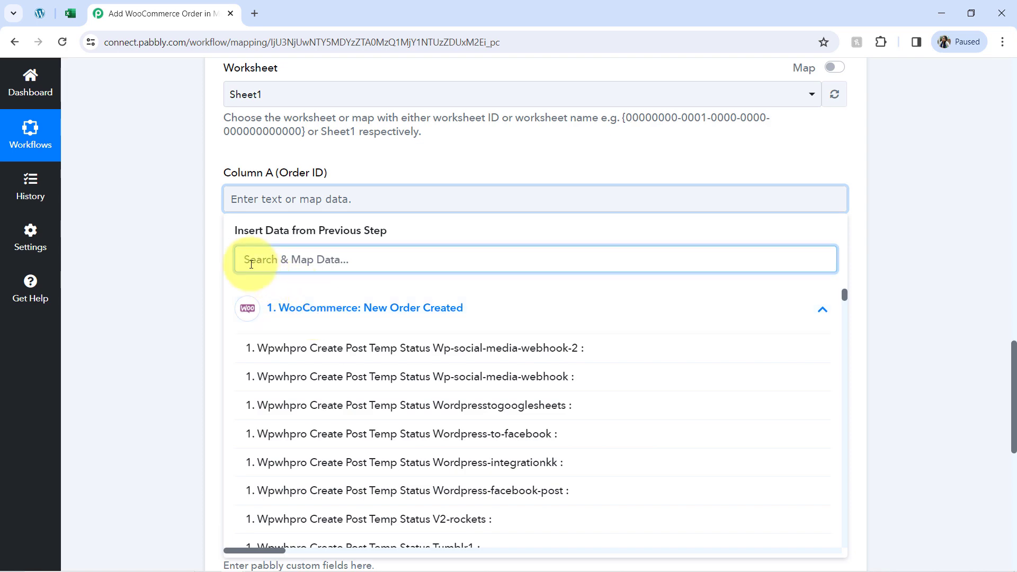
pyautogui.write('i9d')
pyautogui.press('BackSpace')
pyautogui.press('BackSpace')
pyautogui.write('id')
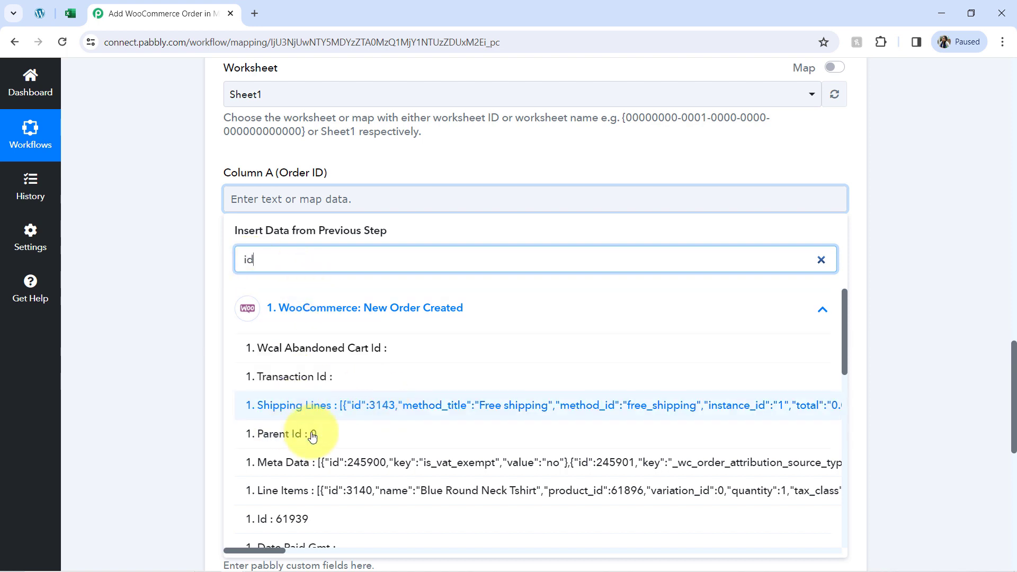
pyautogui.click(288, 519)
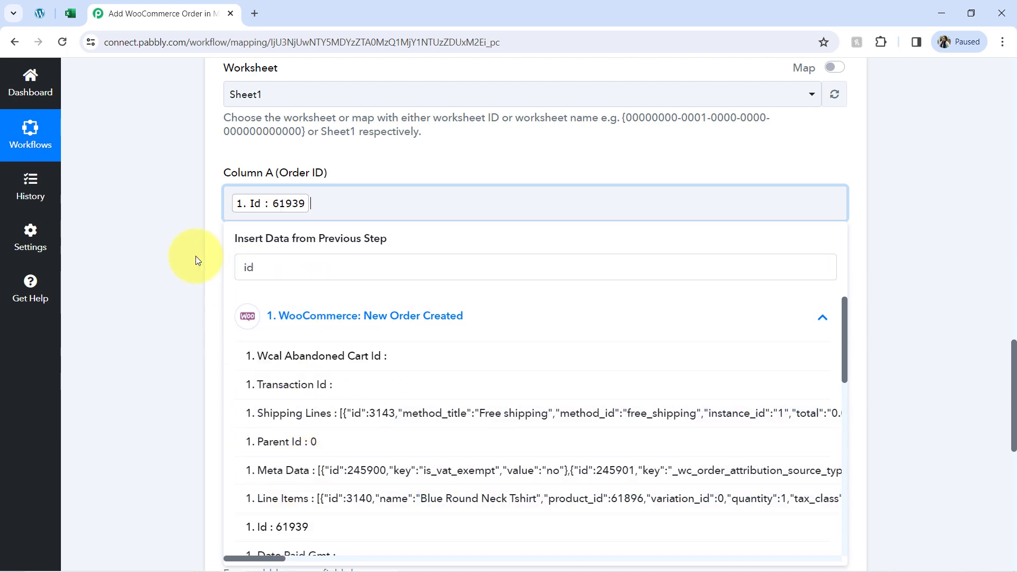
pyautogui.click(162, 249)
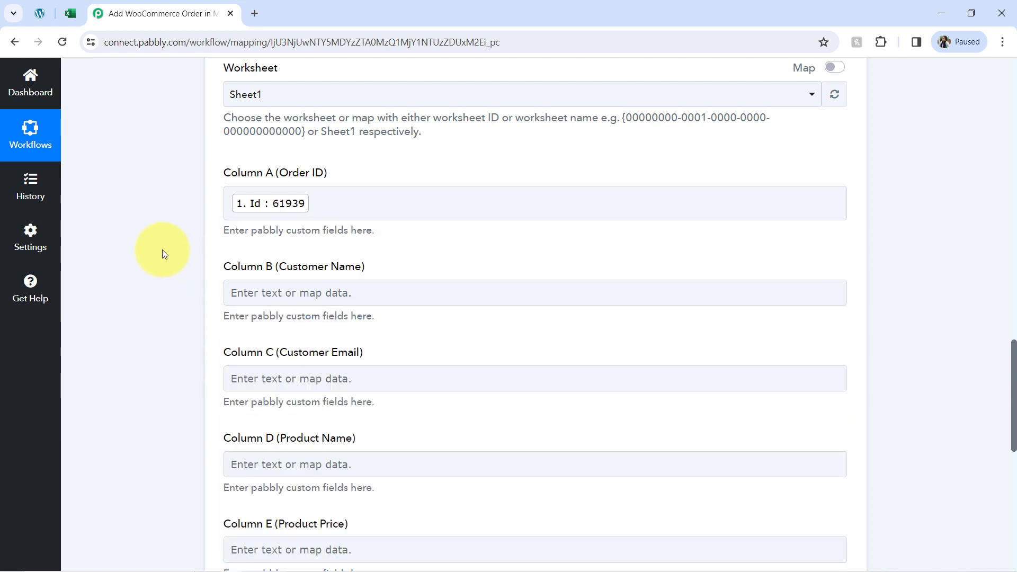
# Step: Map Column B (Customer Name) to Shipping First Name followed by Shipping Last Name from the WooCommerce order data
pyautogui.click(258, 286)
pyautogui.click(265, 353)
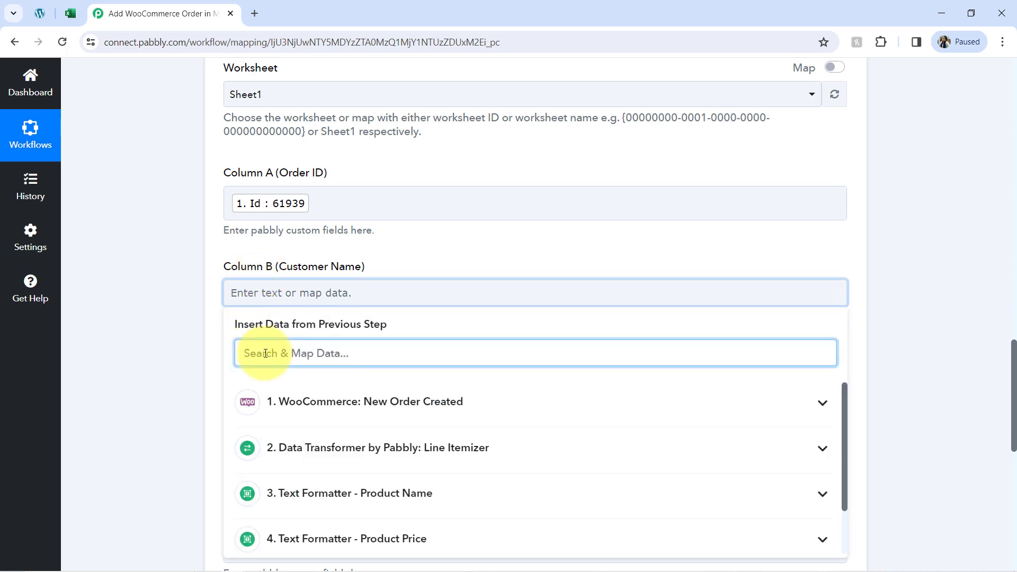
pyautogui.write('test')
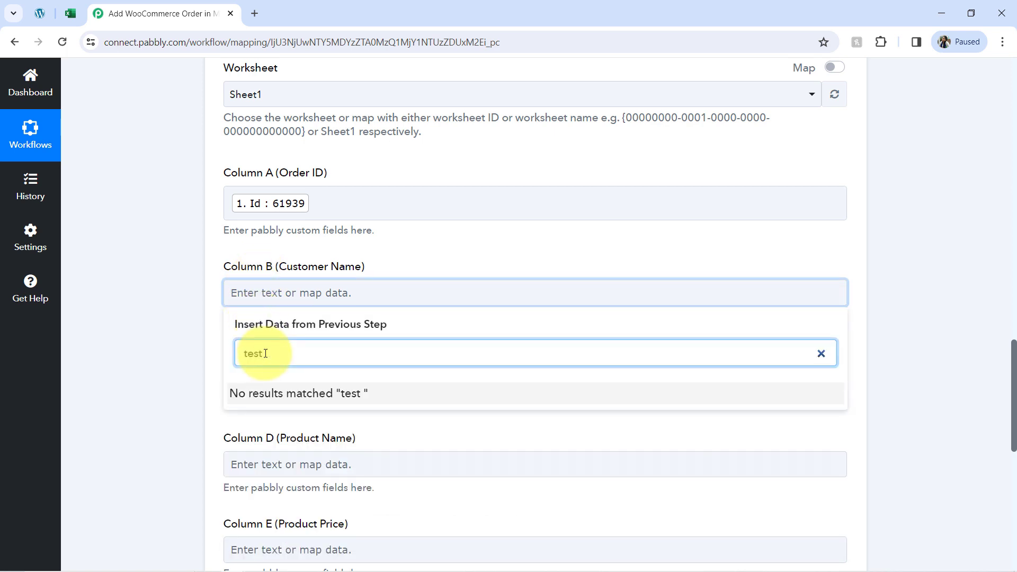
pyautogui.press('BackSpace')
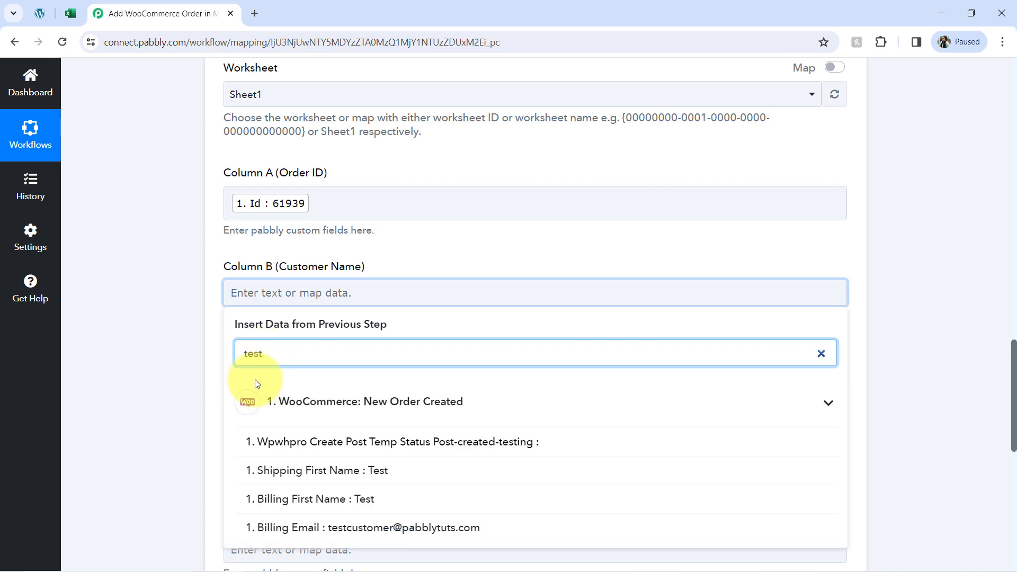
pyautogui.click(286, 469)
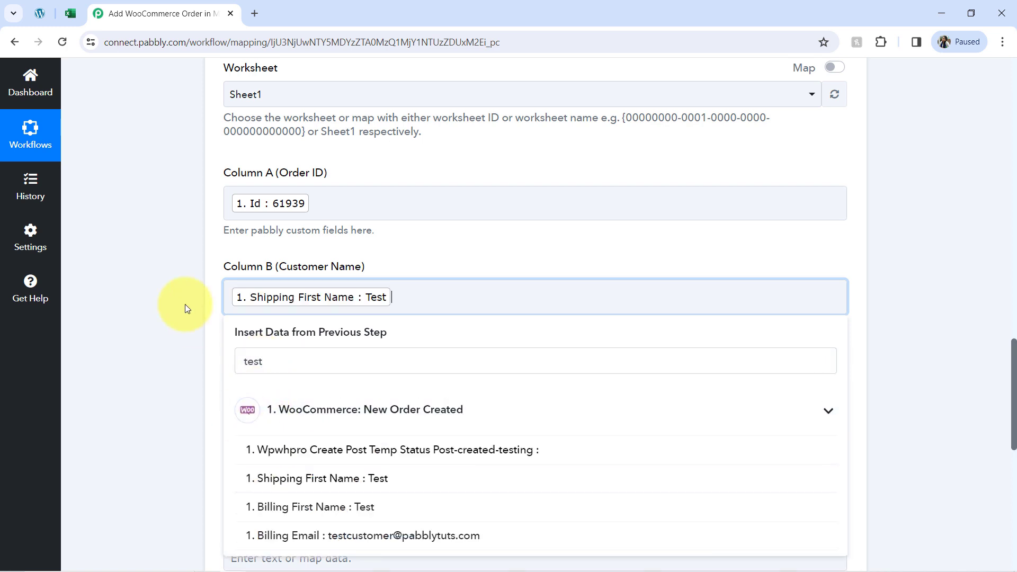
pyautogui.click(256, 361)
pyautogui.doubleClick(274, 367)
pyautogui.write('cus')
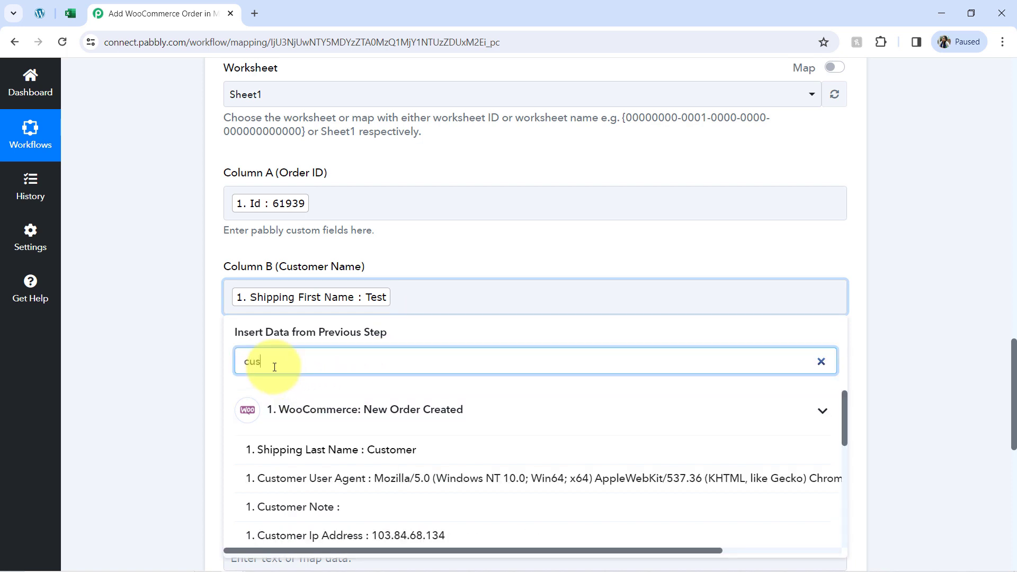
pyautogui.click(295, 450)
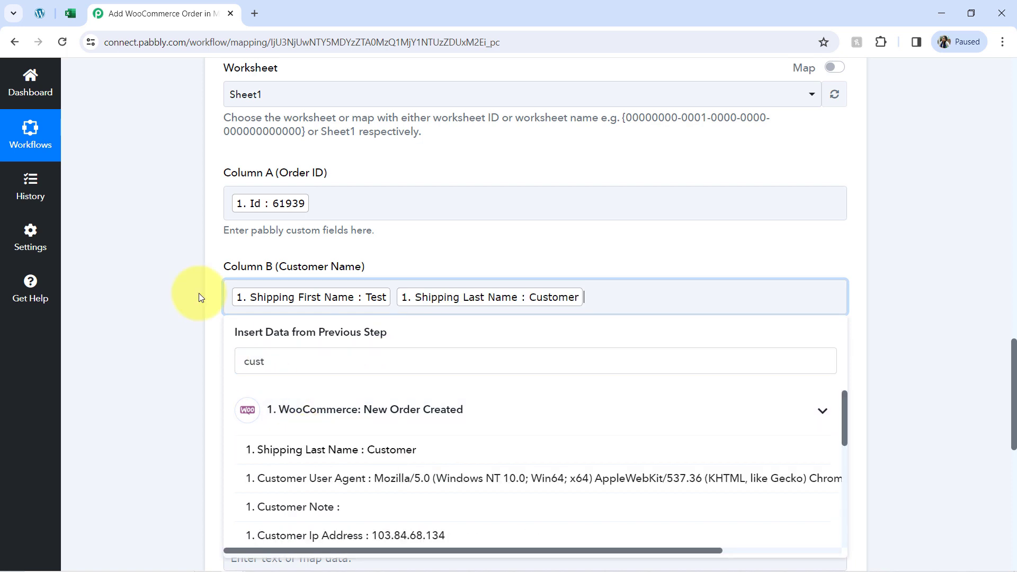
# Step: Map Column C (Customer Email) to Billing Email from the WooCommerce: New Order Created data
pyautogui.click(195, 295)
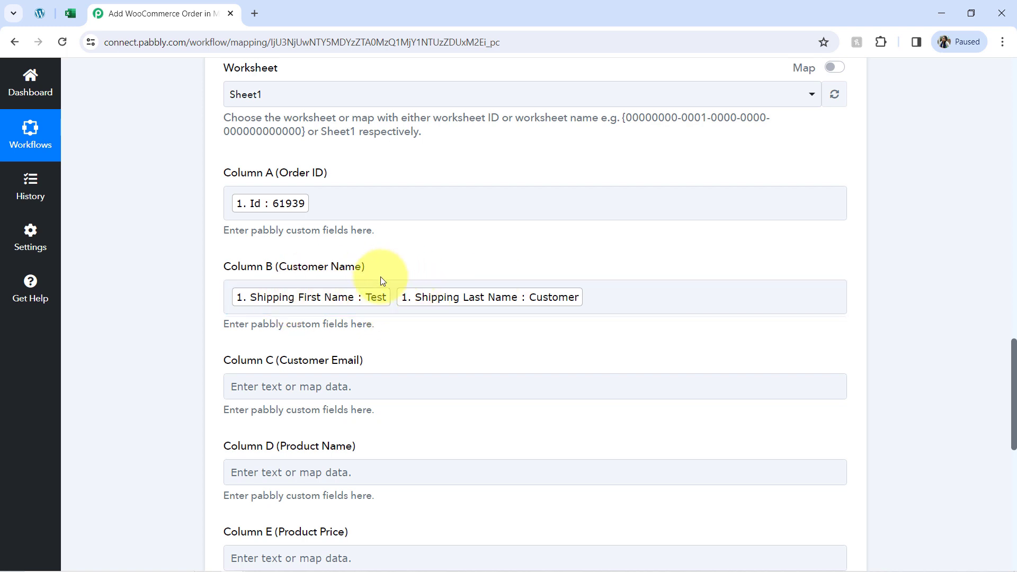
pyautogui.click(401, 276)
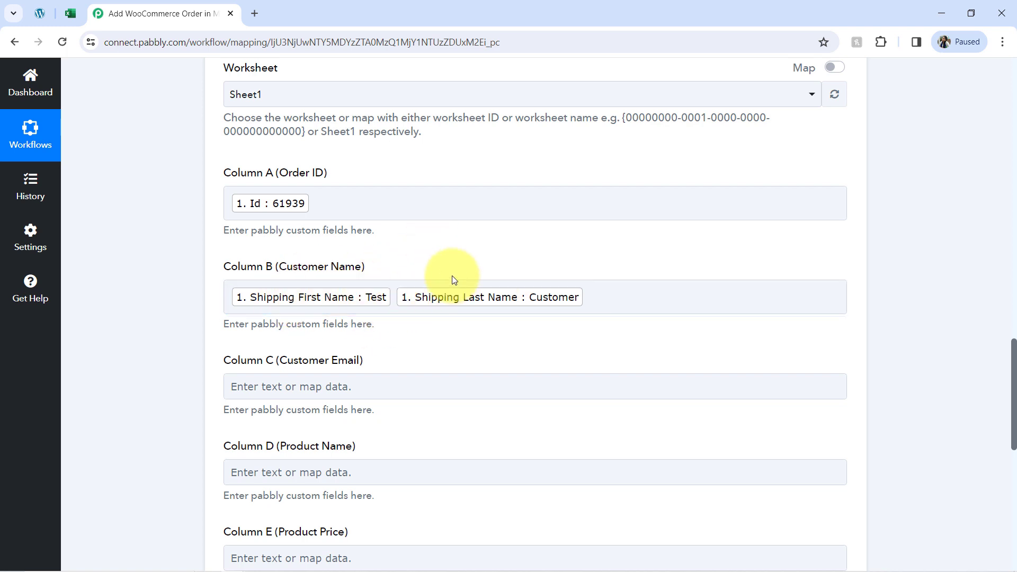
pyautogui.click(1011, 358)
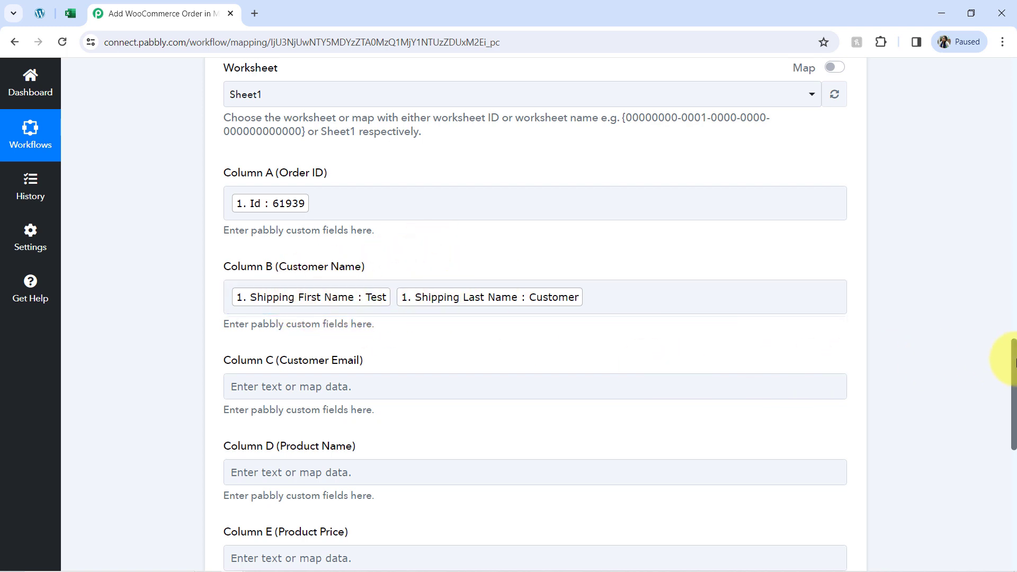
pyautogui.moveTo(1013, 361); pyautogui.dragTo(1011, 392)
pyautogui.click(249, 240)
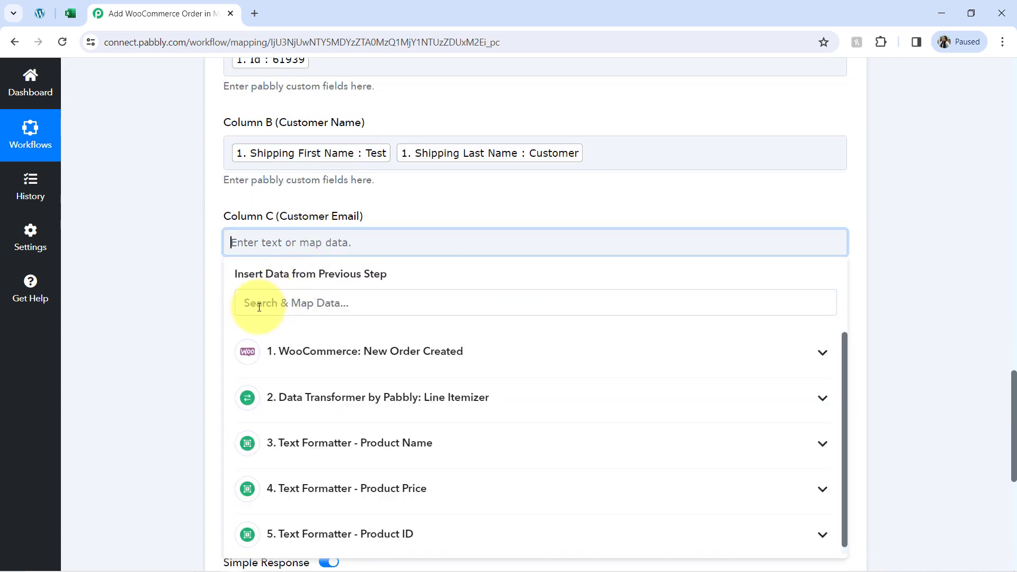
pyautogui.click(259, 303)
pyautogui.write('@')
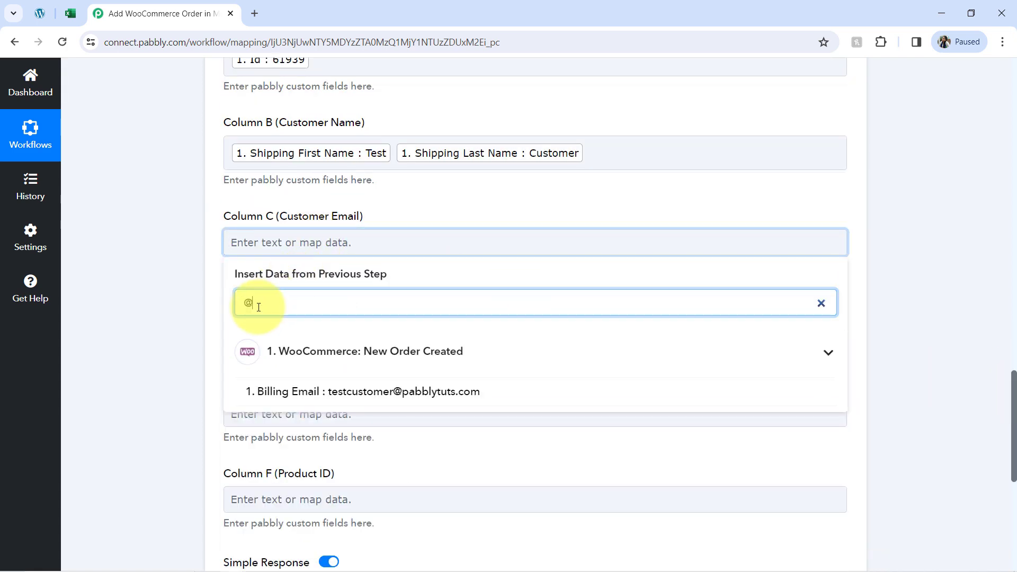
pyautogui.click(262, 390)
pyautogui.click(189, 311)
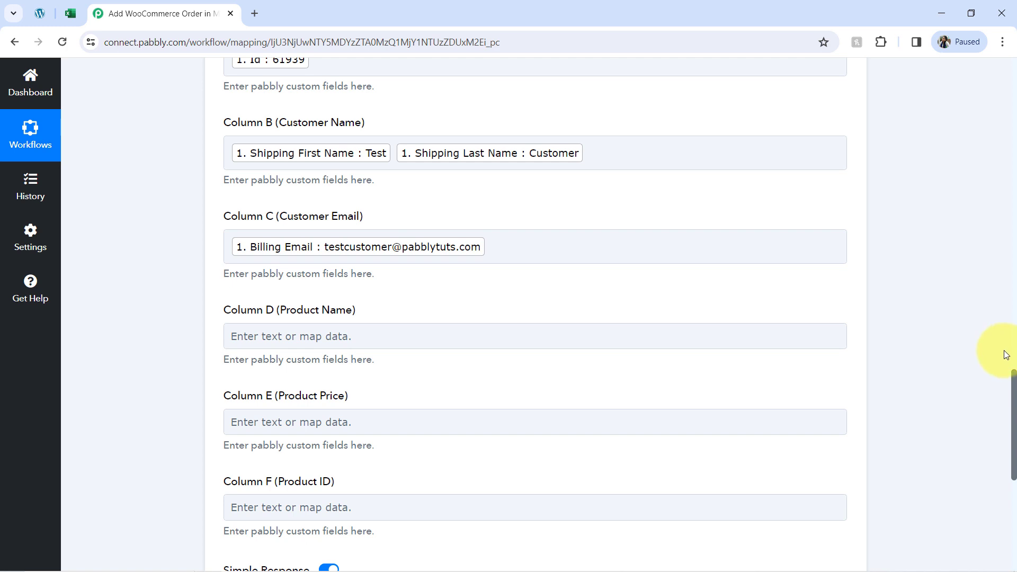
# Step: Map Column D (Product Name) to the Result of the Text Formatter - Product Name step
pyautogui.moveTo(1013, 411); pyautogui.dragTo(1013, 437)
pyautogui.click(257, 212)
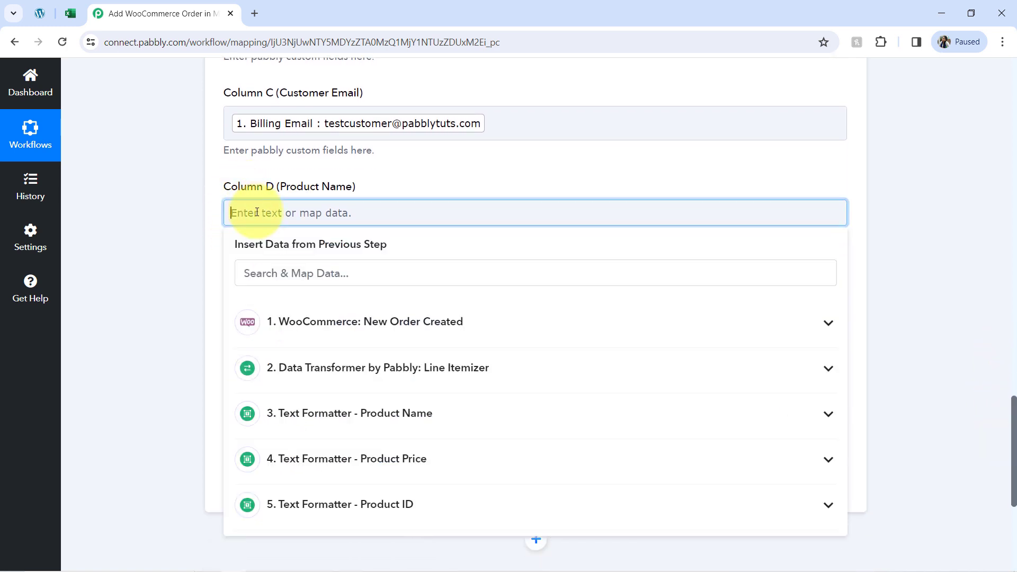
pyautogui.click(373, 414)
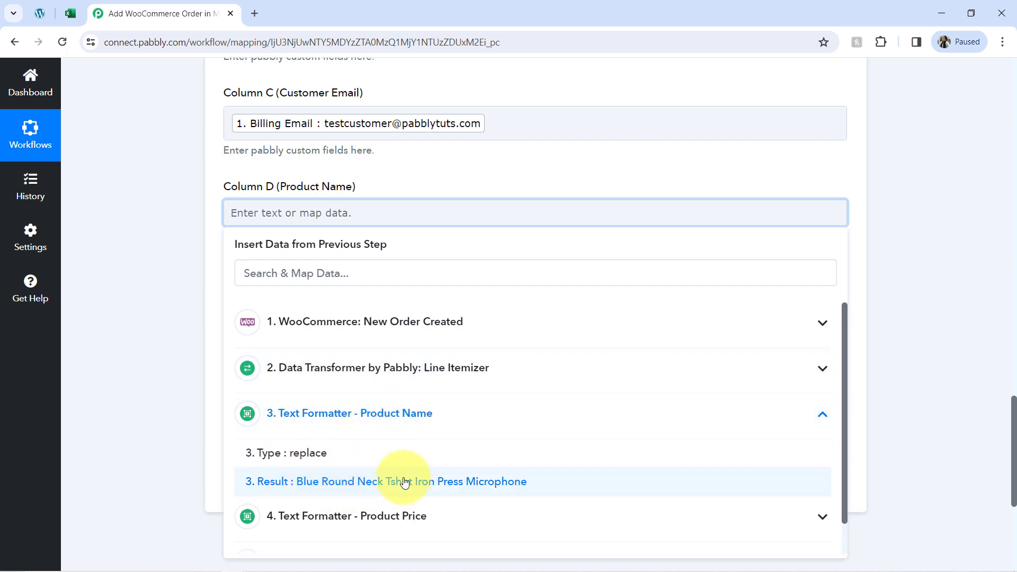
pyautogui.click(371, 485)
pyautogui.click(190, 331)
# Step: Map Column E (Product Price) to the Result of the Text Formatter - Product Price step
pyautogui.click(233, 304)
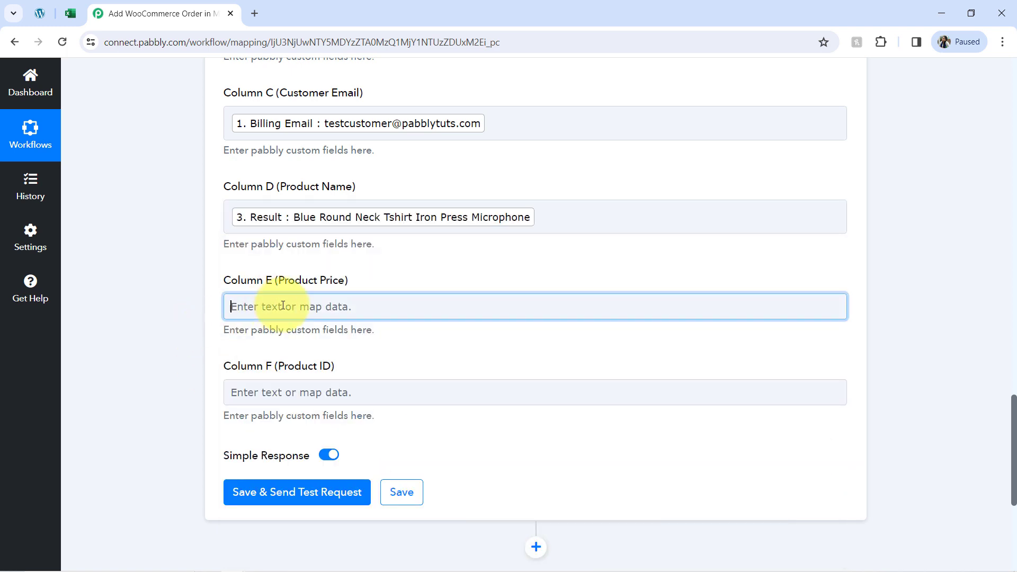
pyautogui.scroll(-2, 1011, 426)
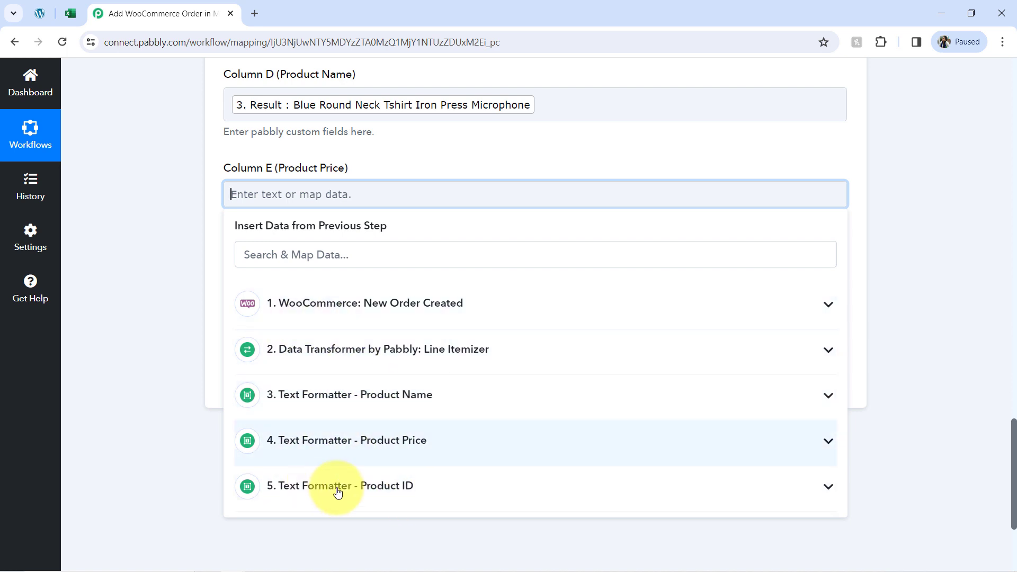
pyautogui.click(814, 444)
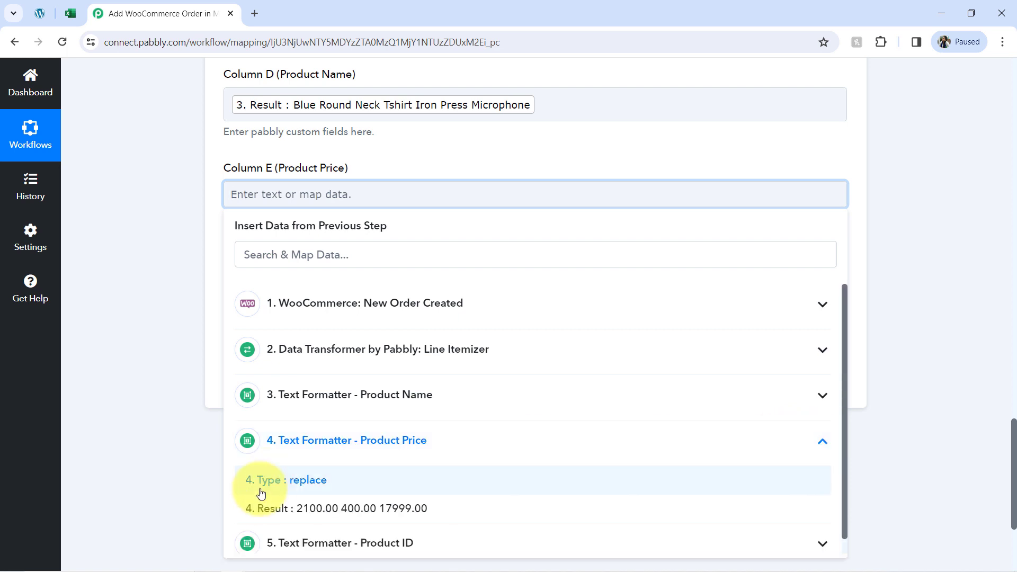
pyautogui.click(268, 506)
# Step: Map Column F (Product ID) to the Result of the Text Formatter - Product ID step
pyautogui.click(273, 290)
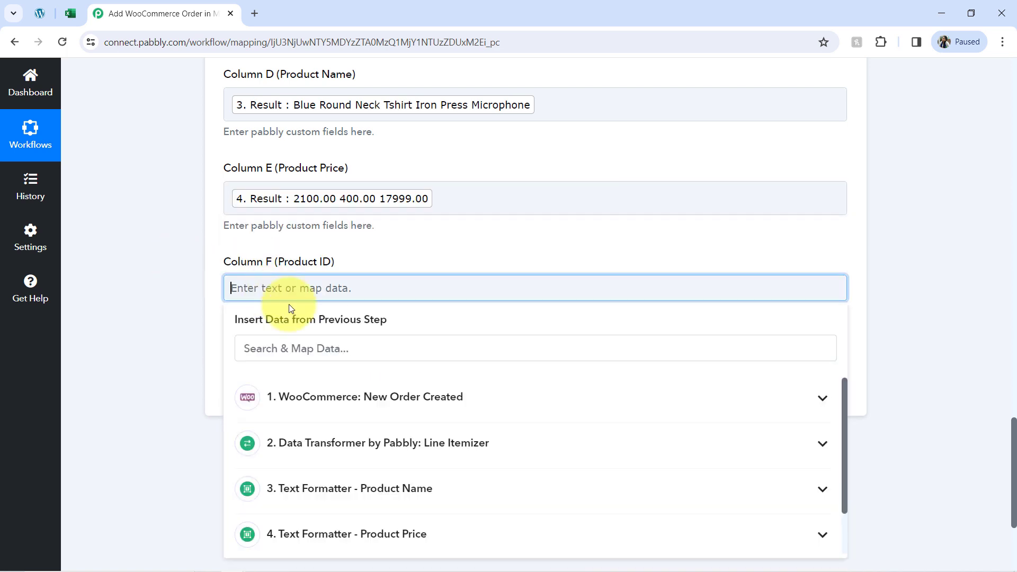
pyautogui.moveTo(1013, 429); pyautogui.dragTo(1006, 454)
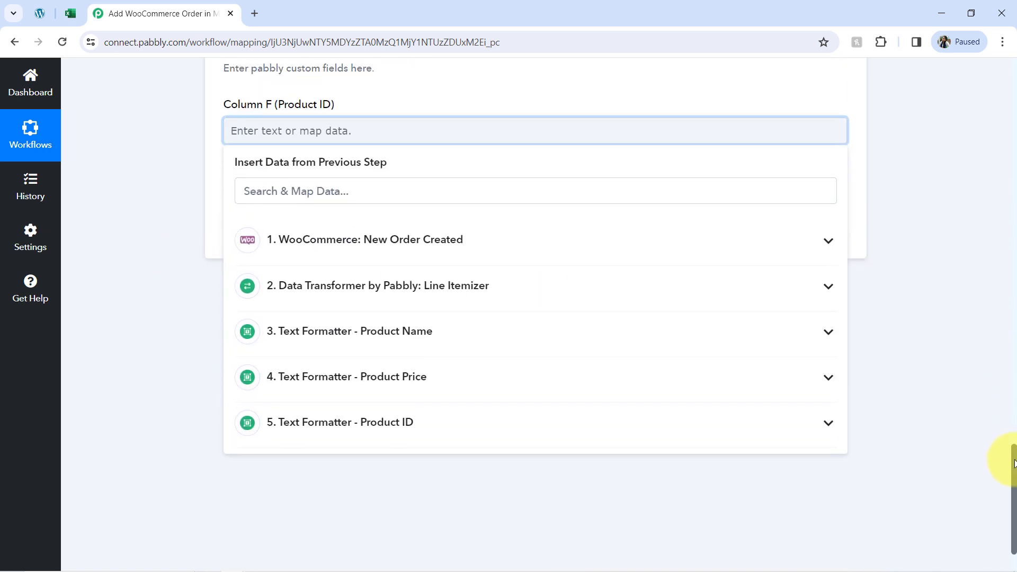
pyautogui.click(408, 424)
pyautogui.click(354, 491)
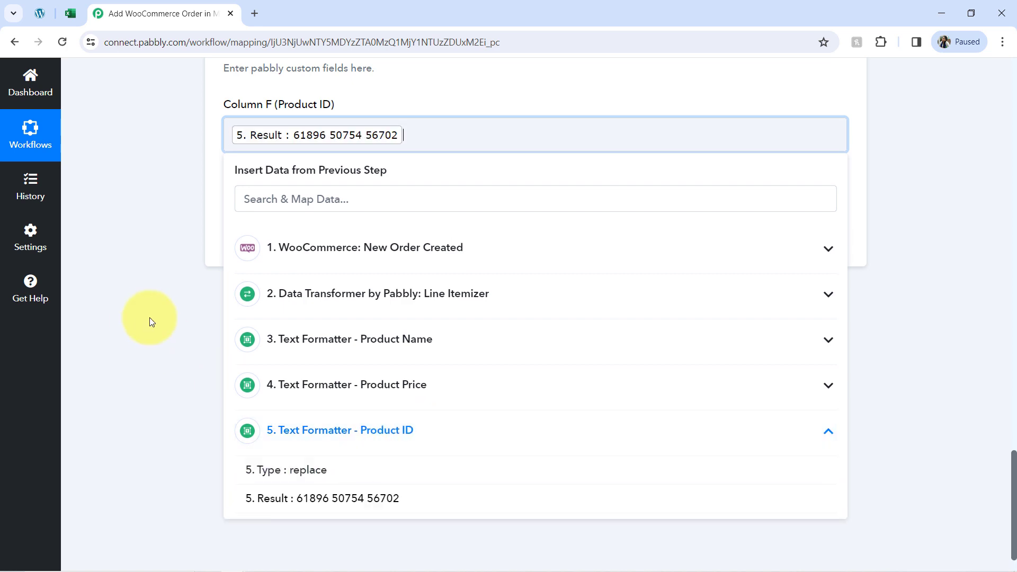
pyautogui.click(150, 317)
# Step: Save the Excel step with a test request and look through the response received
pyautogui.click(266, 240)
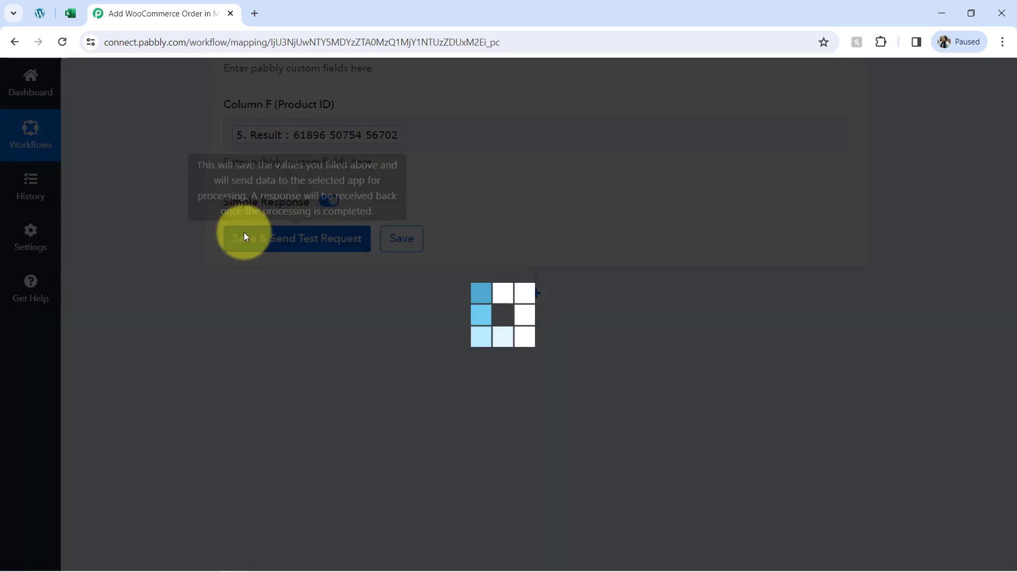
pyautogui.click(69, 12)
pyautogui.click(185, 7)
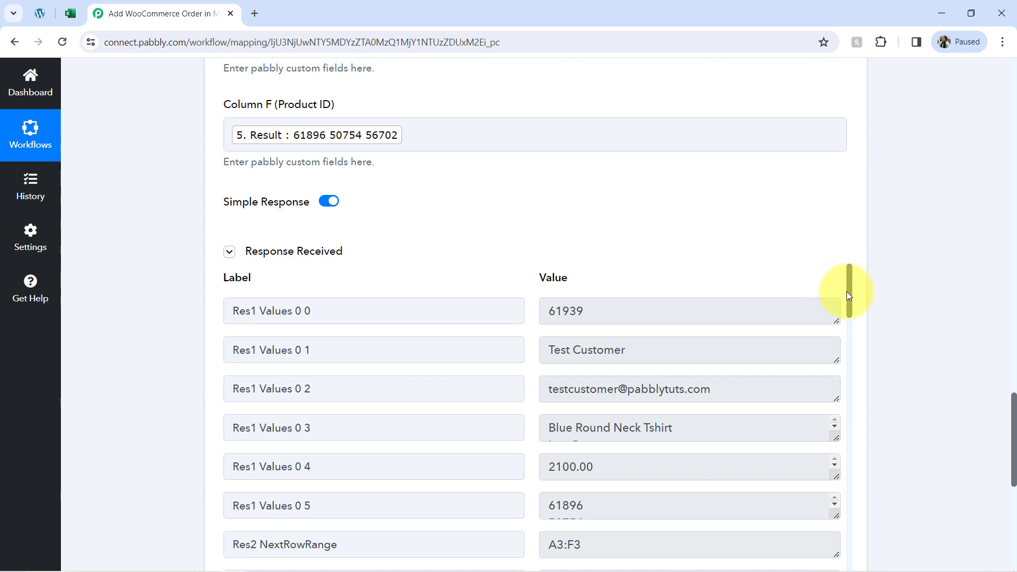
pyautogui.moveTo(848, 295); pyautogui.dragTo(877, 555)
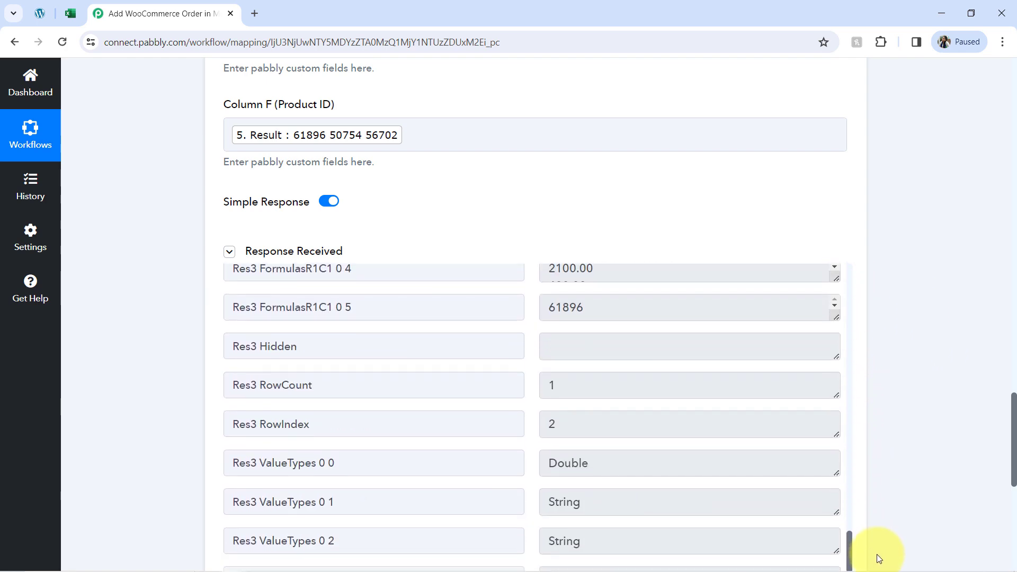
# Step: Switch to the Excel order sheet and check each cell of the new order in row 3, from Order ID to Product ID
pyautogui.click(72, 11)
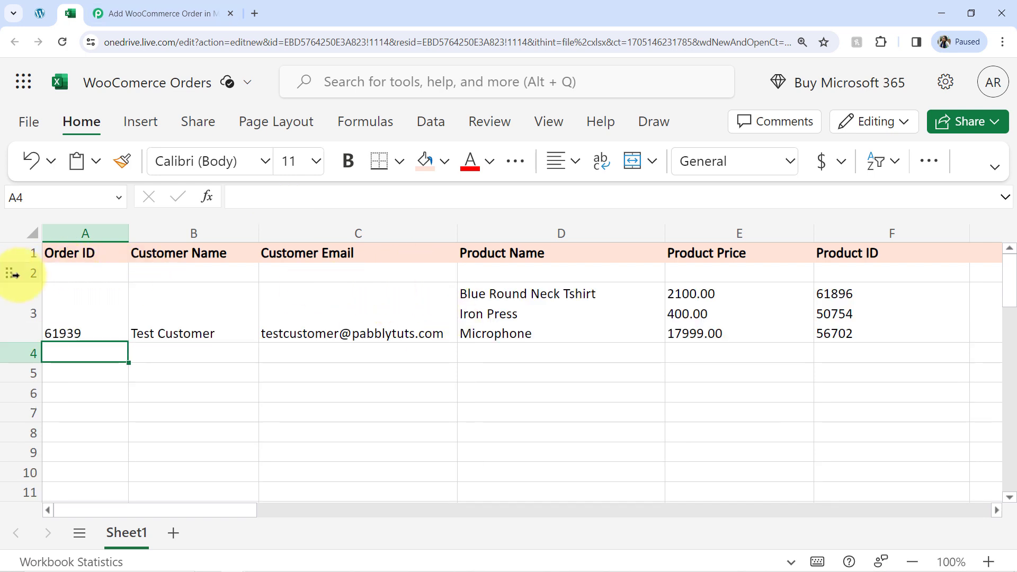
pyautogui.click(91, 302)
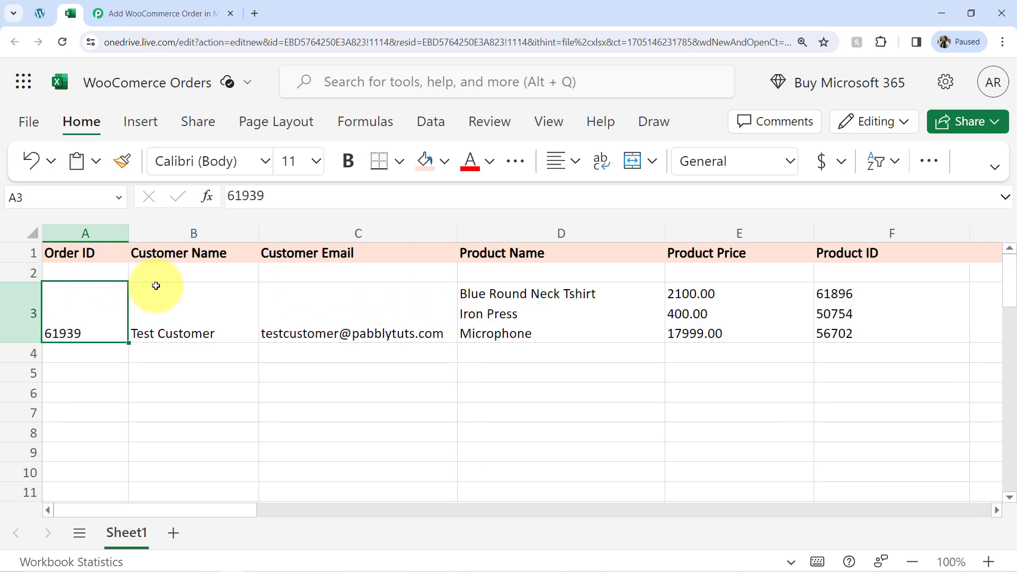
pyautogui.click(189, 305)
pyautogui.click(320, 306)
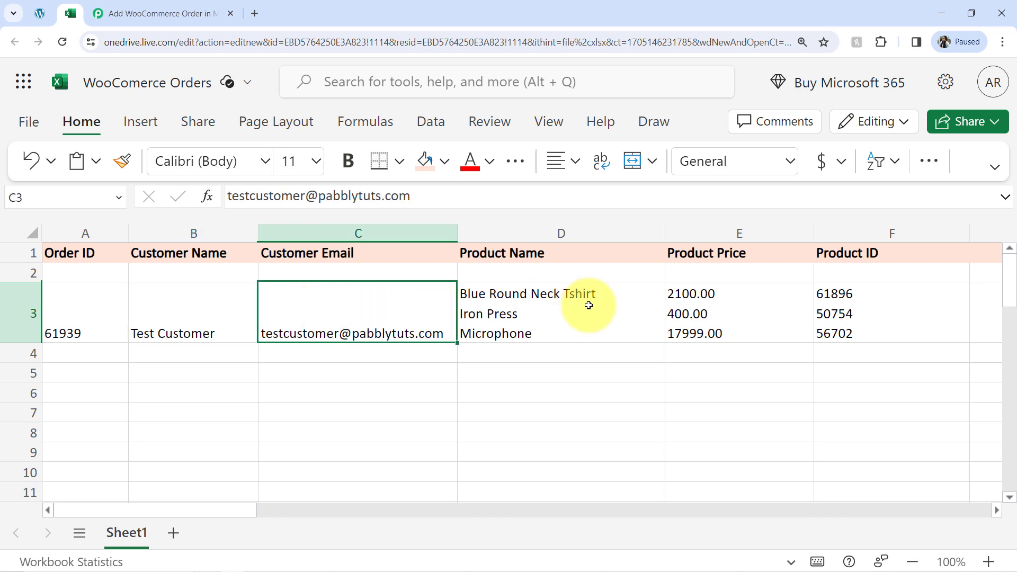
pyautogui.click(625, 304)
pyautogui.click(763, 303)
pyautogui.click(833, 311)
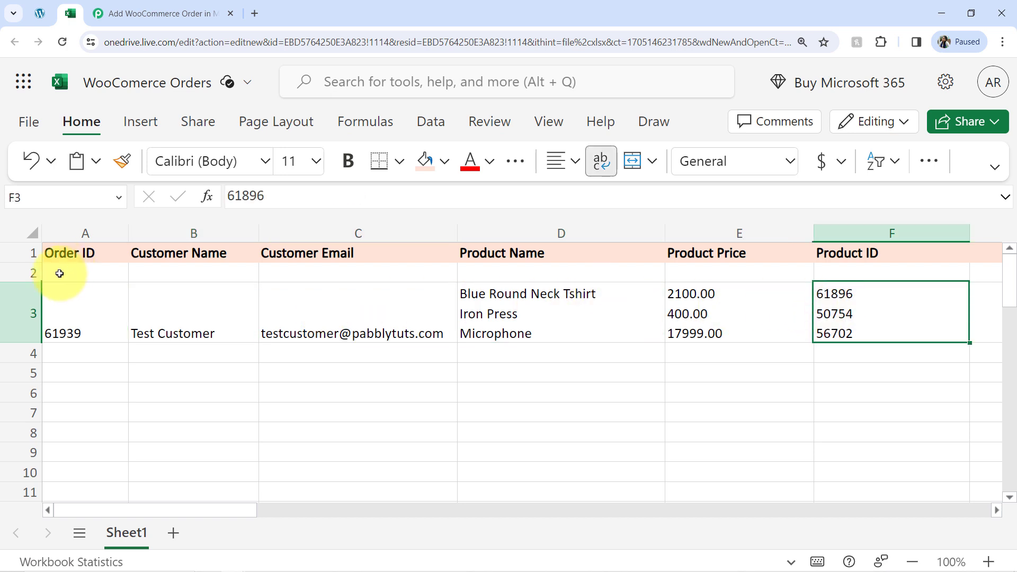
# Step: Delete the empty row 2 between the header row and the new order
pyautogui.click(11, 274)
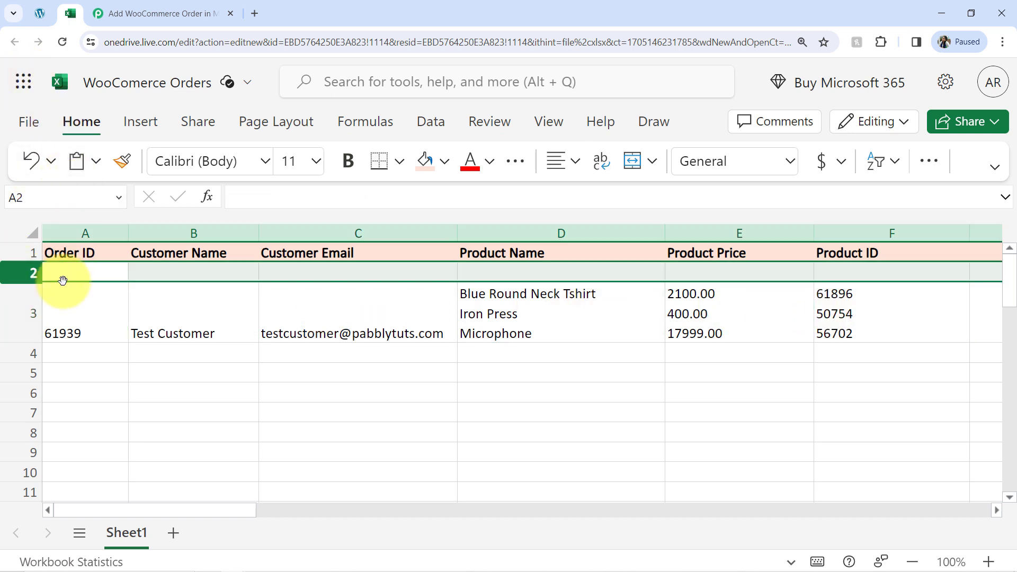
pyautogui.rightClick(22, 271)
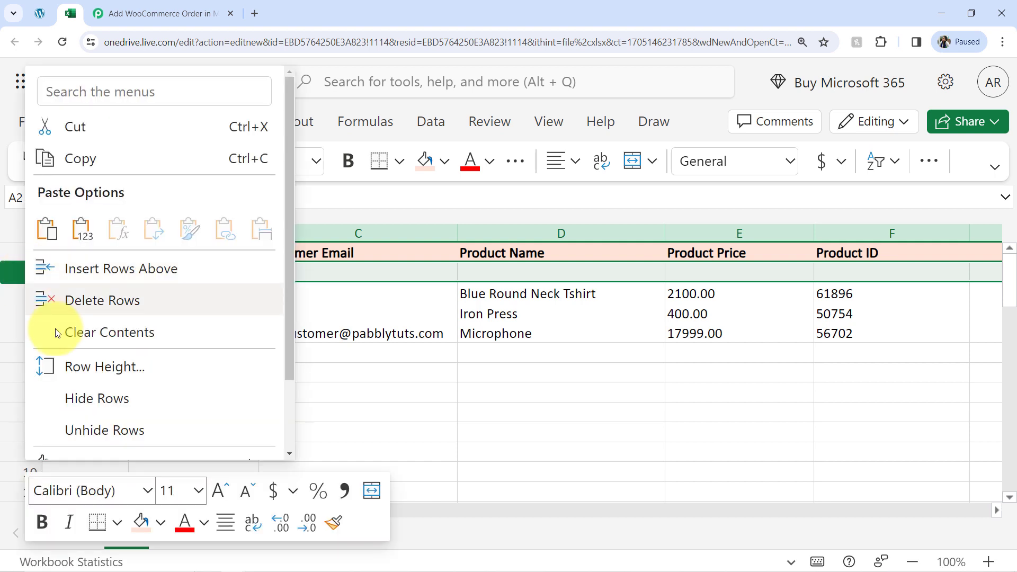
pyautogui.click(84, 304)
pyautogui.click(477, 376)
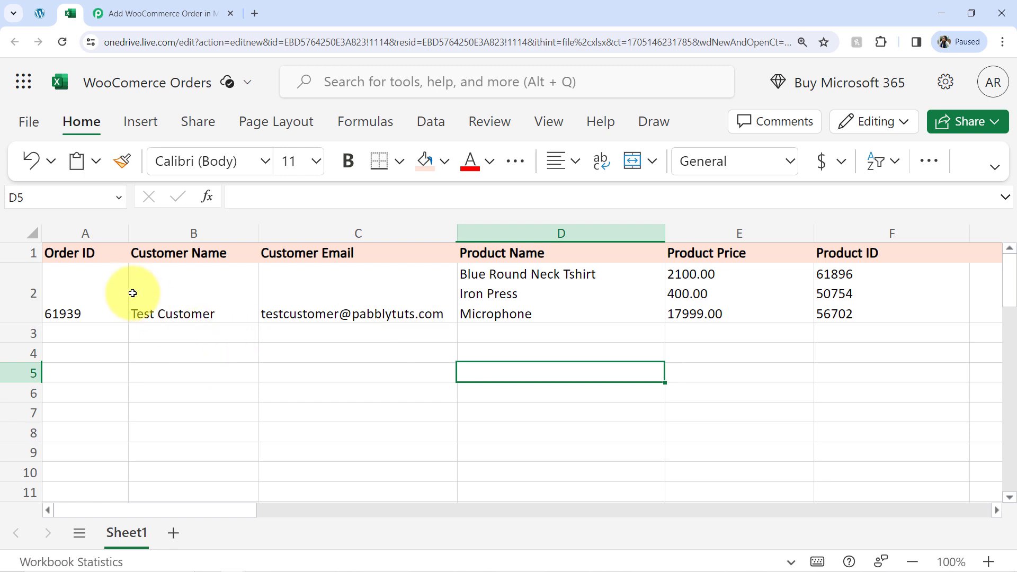
# Step: Vertically middle-align all cells of the order in row 2
pyautogui.click(3, 289)
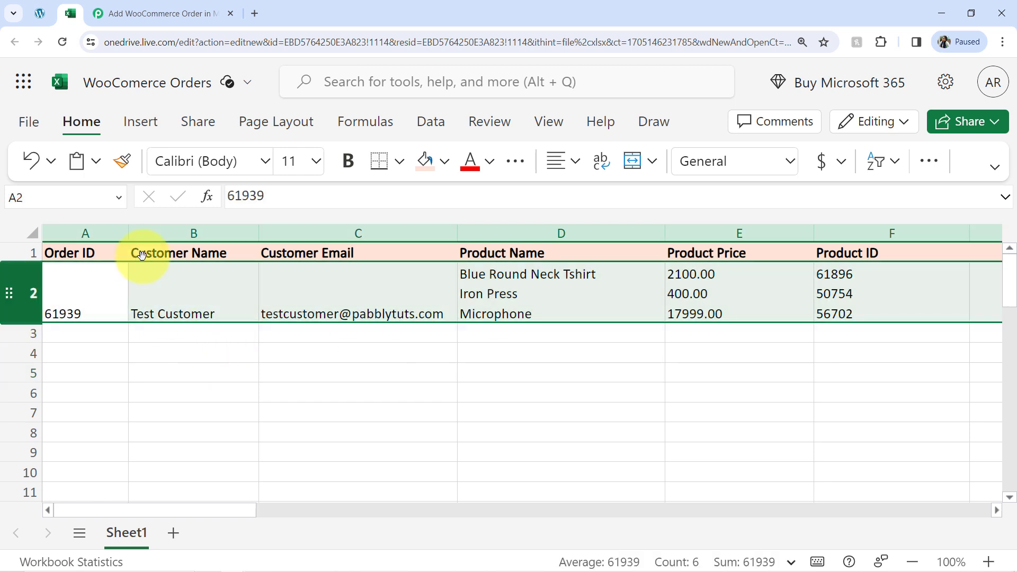
pyautogui.click(576, 168)
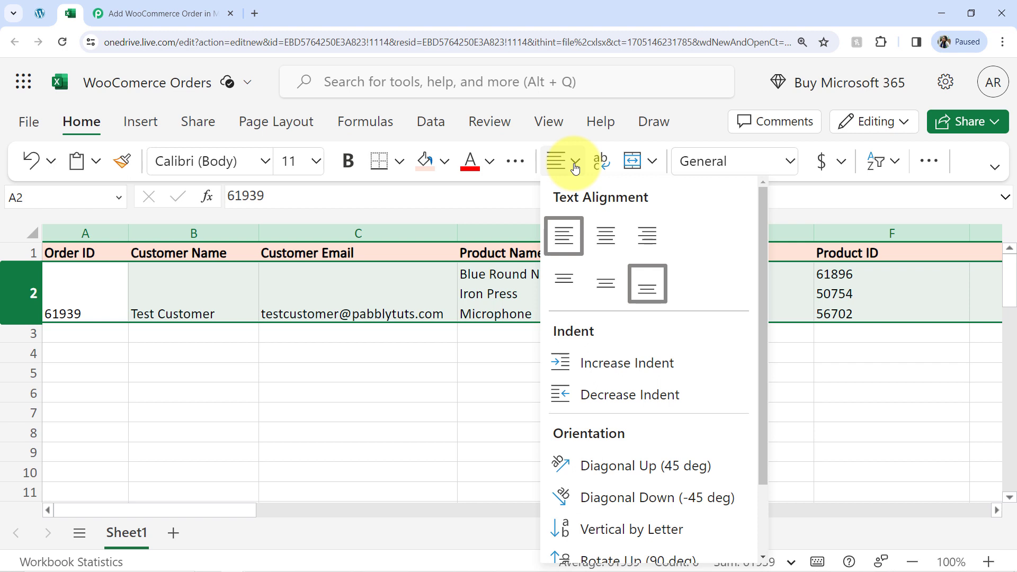
pyautogui.click(611, 281)
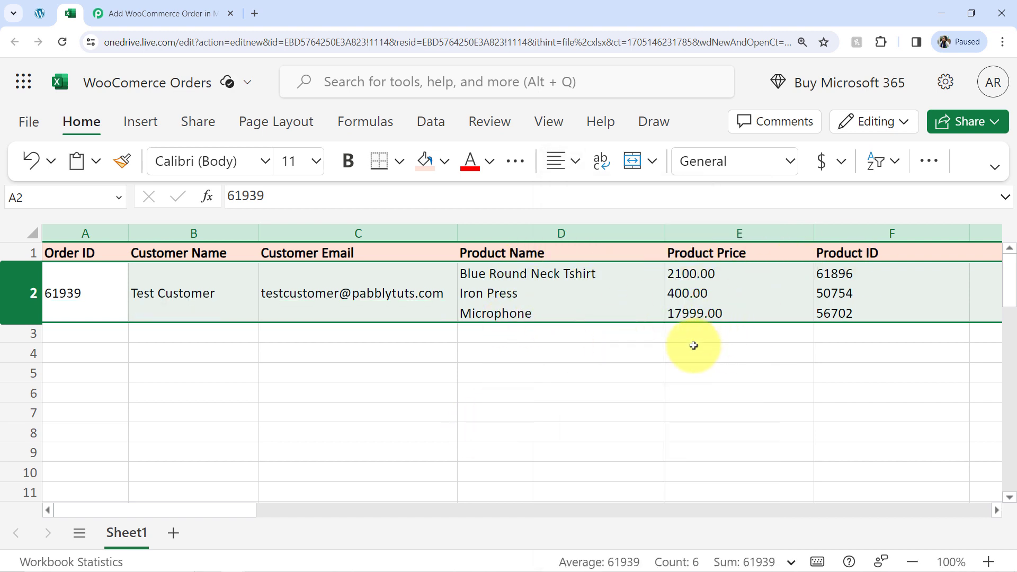
pyautogui.click(281, 380)
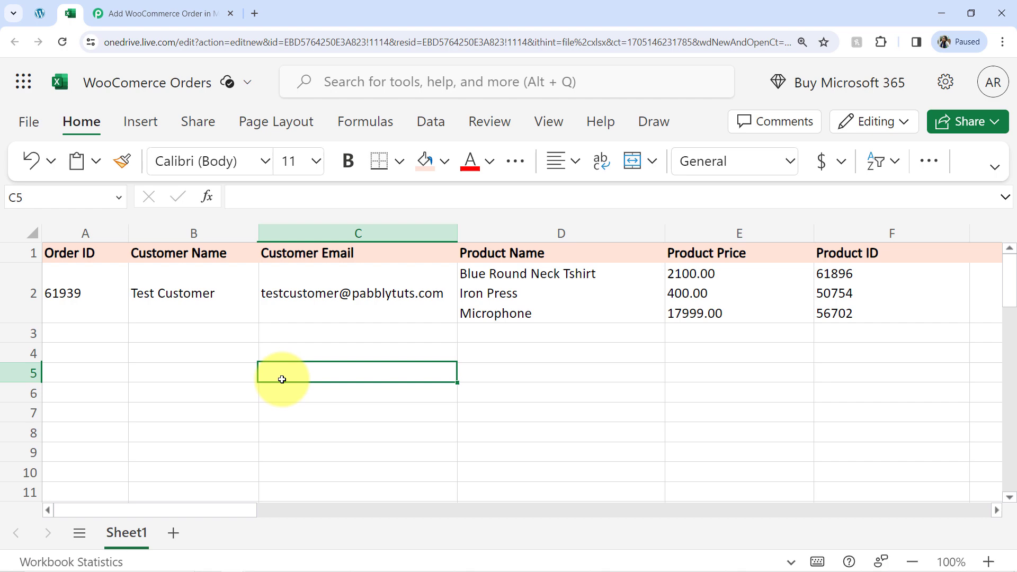
# Step: Return to Pabbly Connect, copy the workflow's share link and close the Share Workflow dialog
pyautogui.click(157, 6)
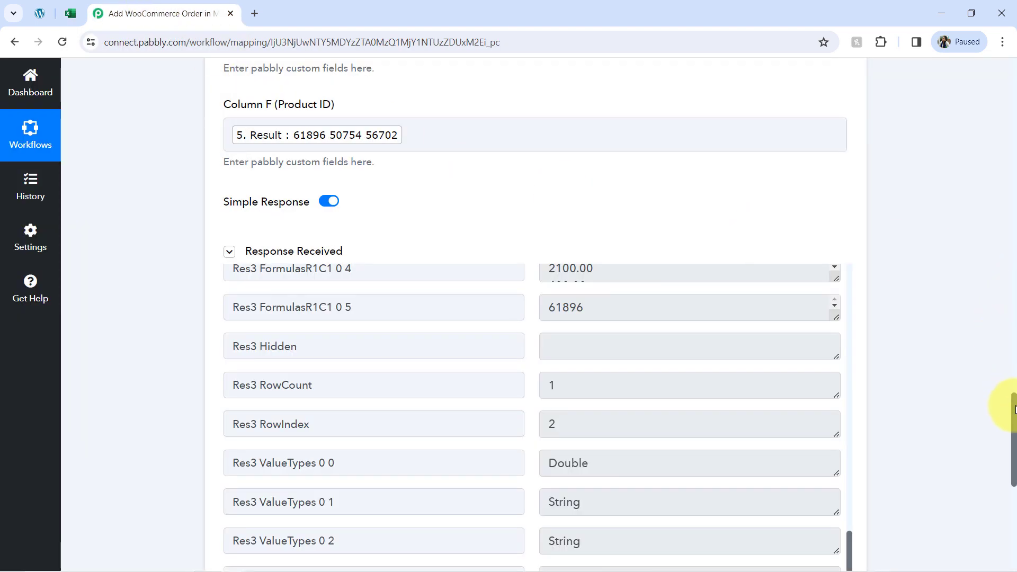
pyautogui.moveTo(1014, 408); pyautogui.dragTo(969, 68)
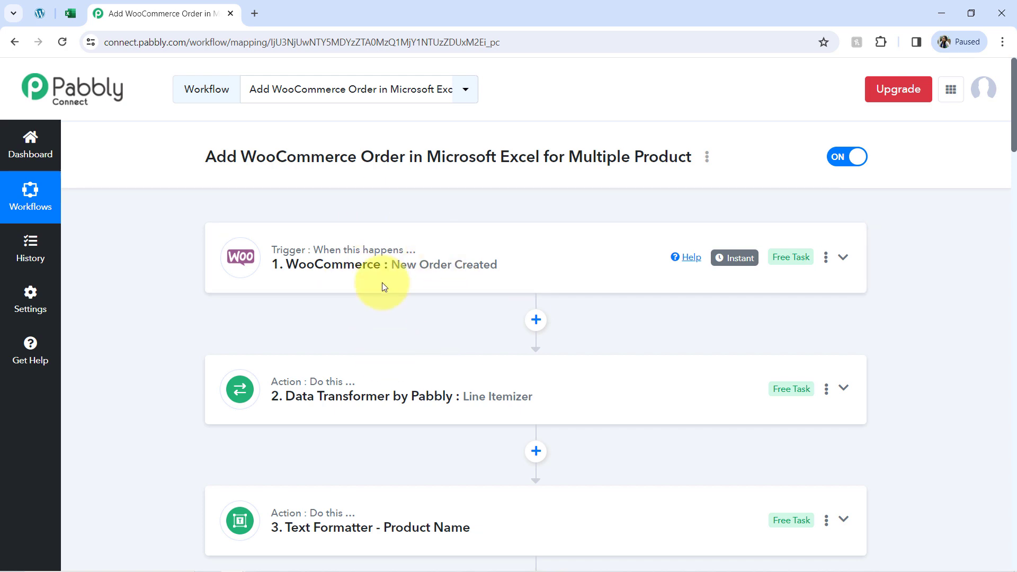
pyautogui.moveTo(1013, 111); pyautogui.dragTo(1012, 85)
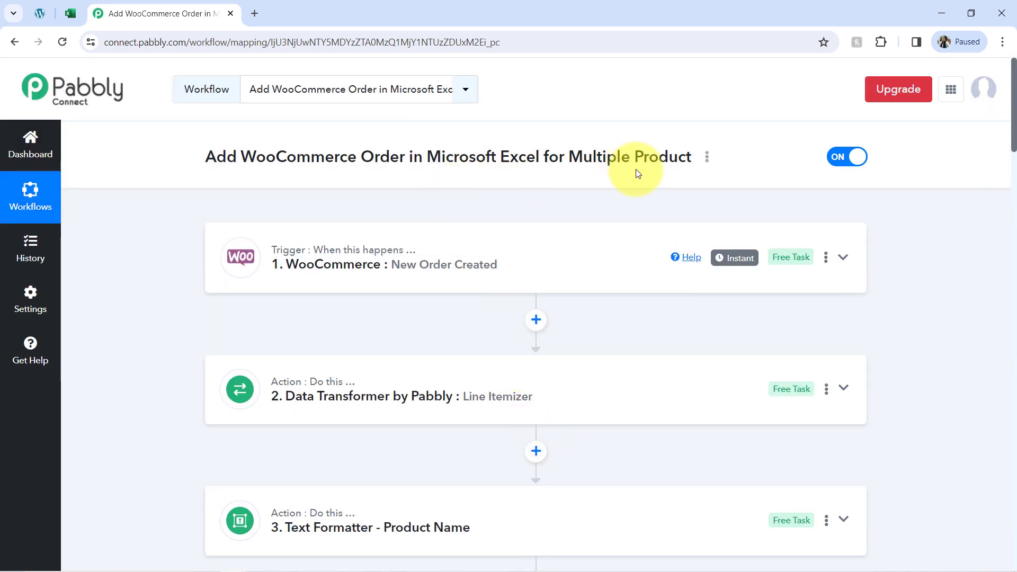
pyautogui.click(706, 160)
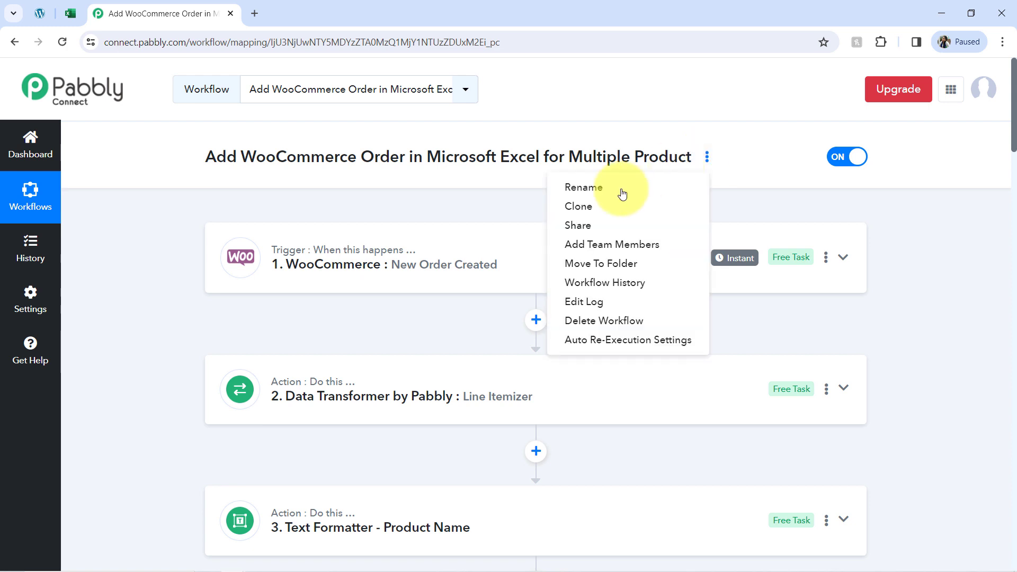
pyautogui.click(577, 225)
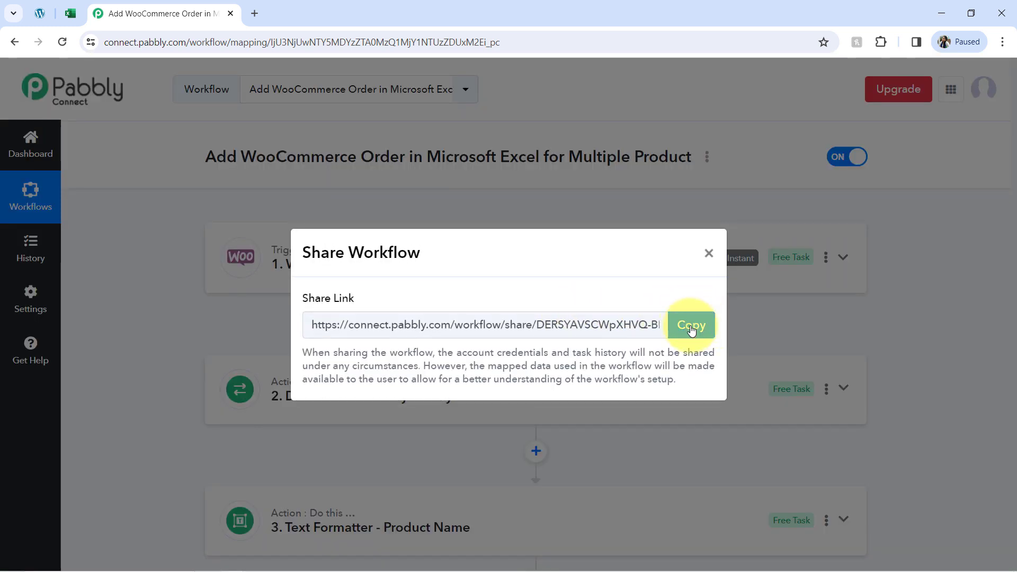
pyautogui.click(691, 329)
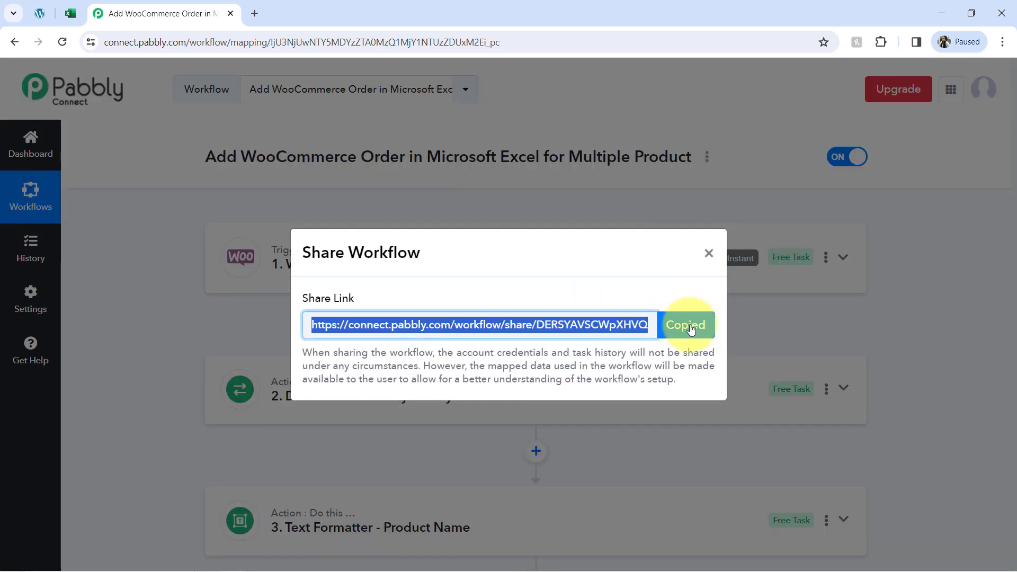
pyautogui.click(708, 261)
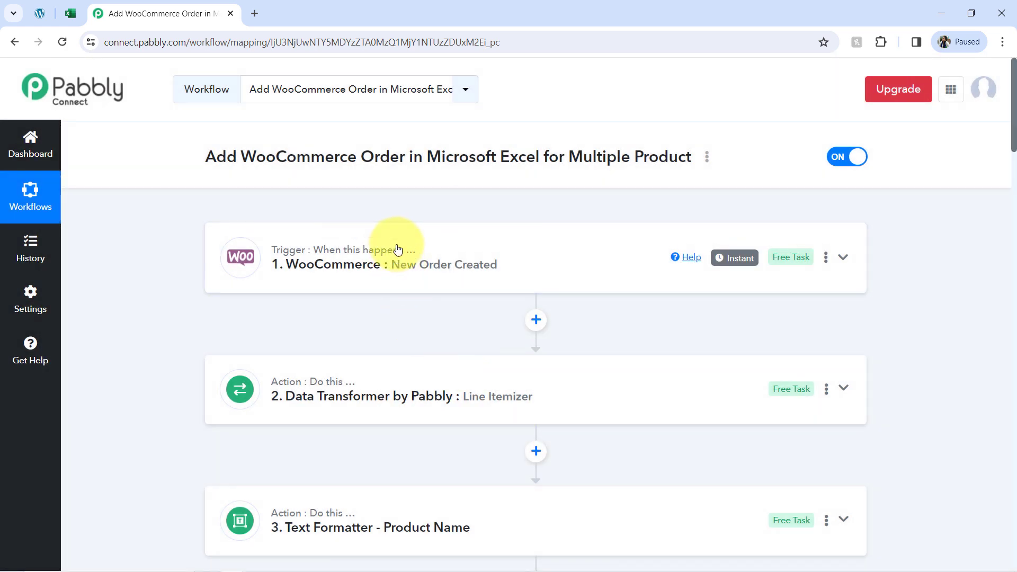
pyautogui.moveTo(399, 249)
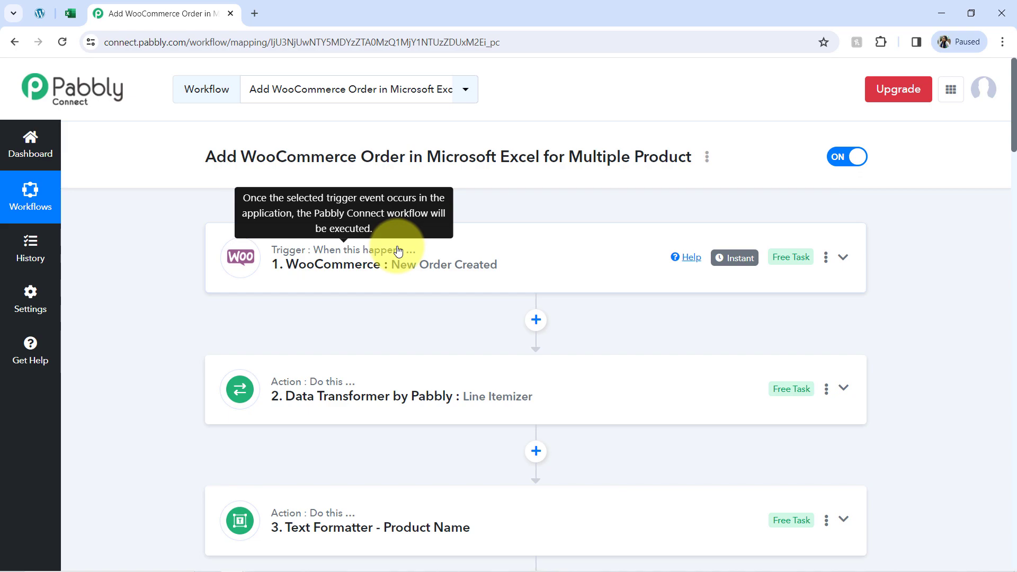